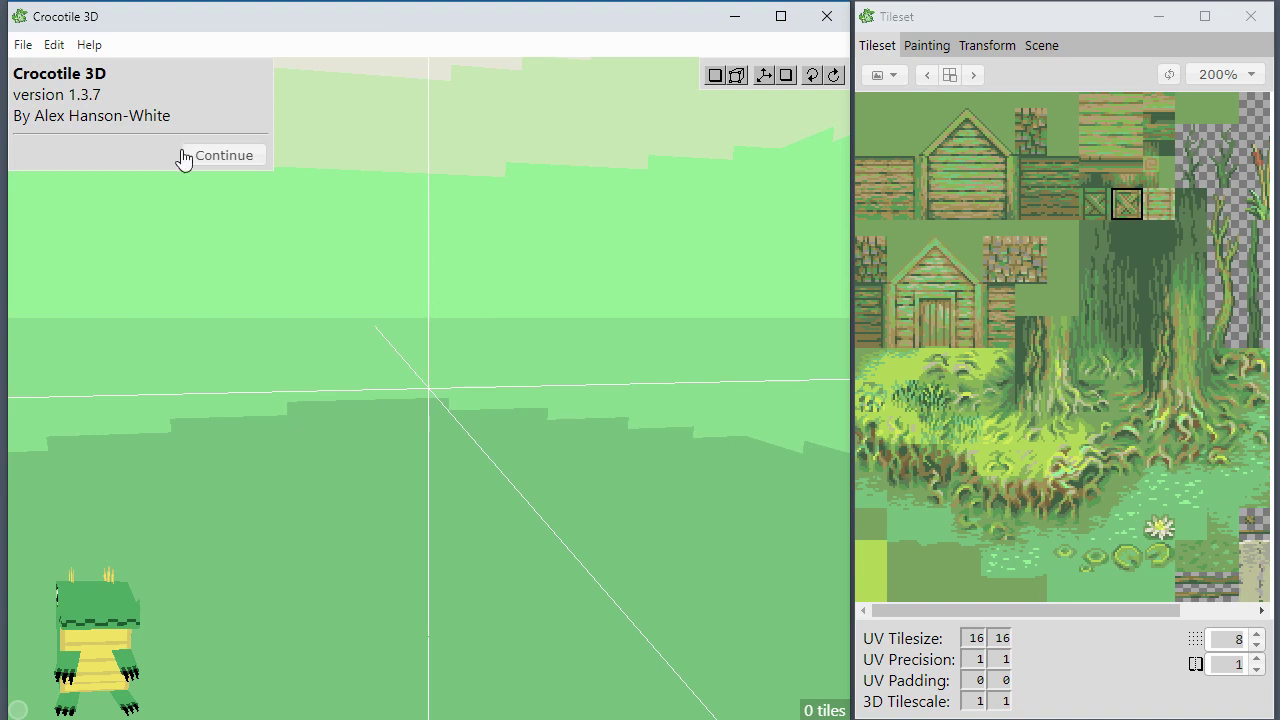
Dismiss the welcome screen and place one crate tile in the scene.
left_click(188, 157)
key("Tab")
key("Tab")
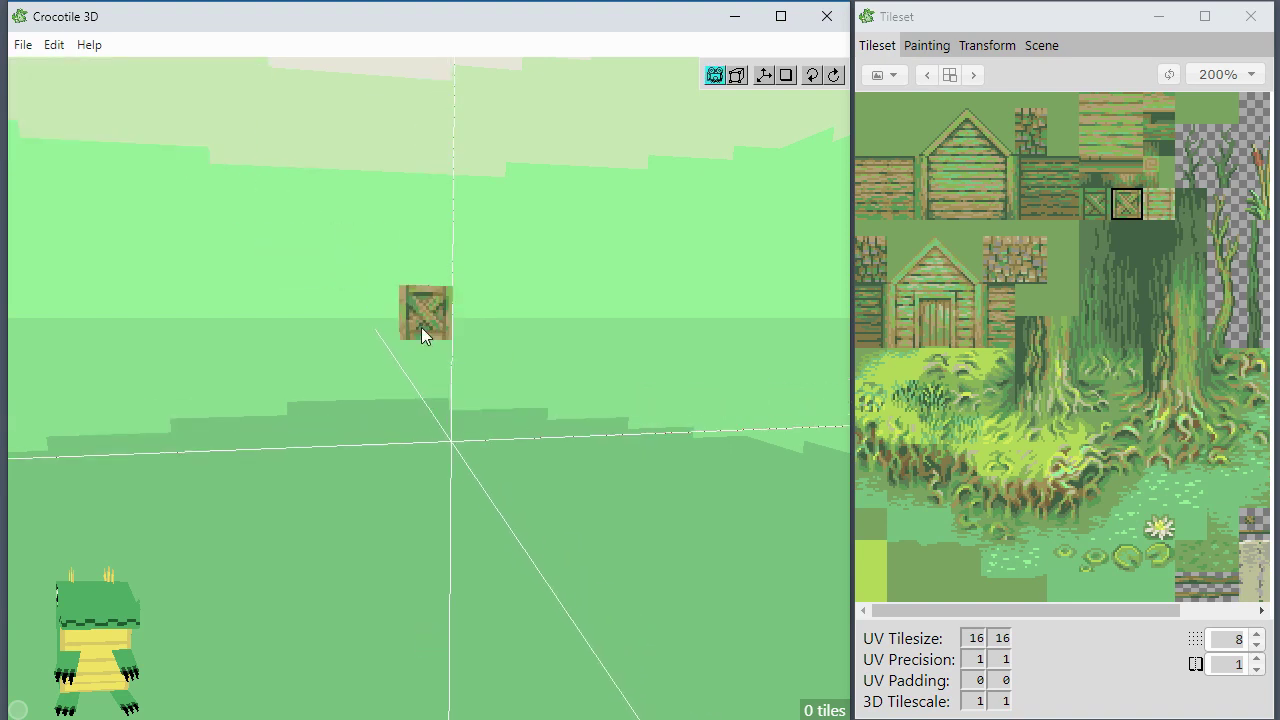
left_click(385, 368)
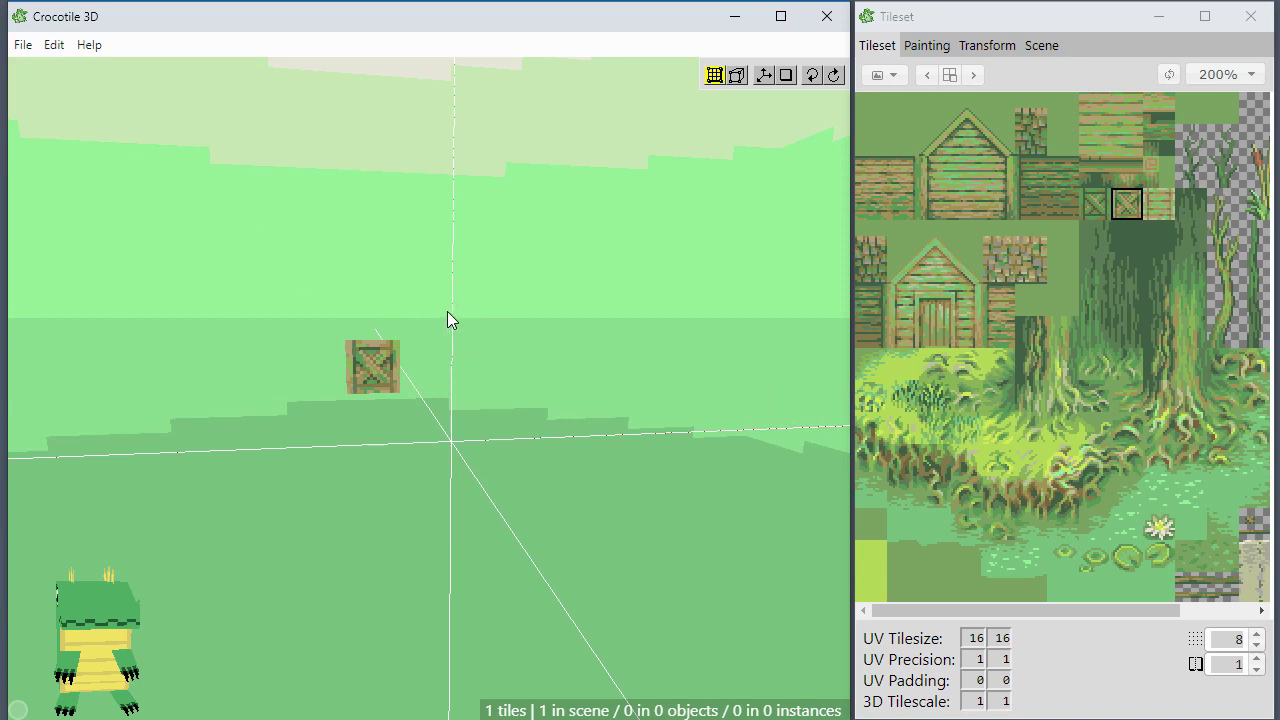
Look up the command for aligning vertices to the grid among the vertex commands.
right_click(413, 247)
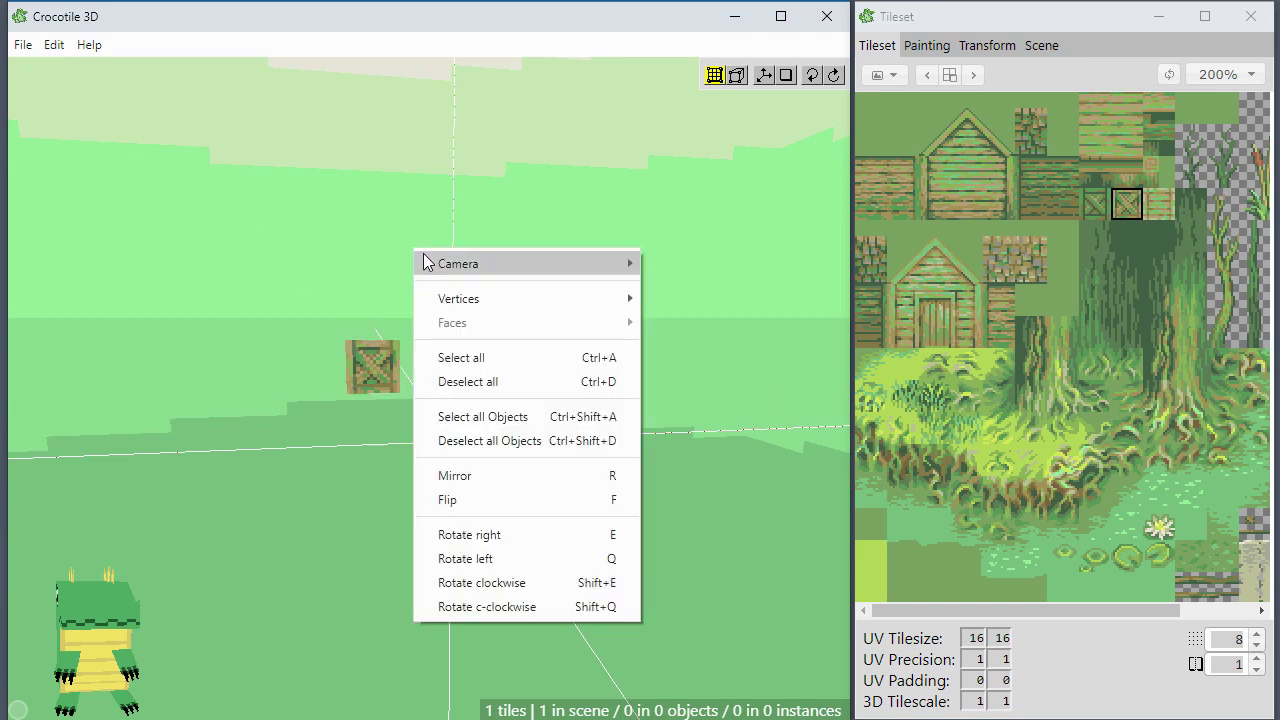
mouse_move(481, 299)
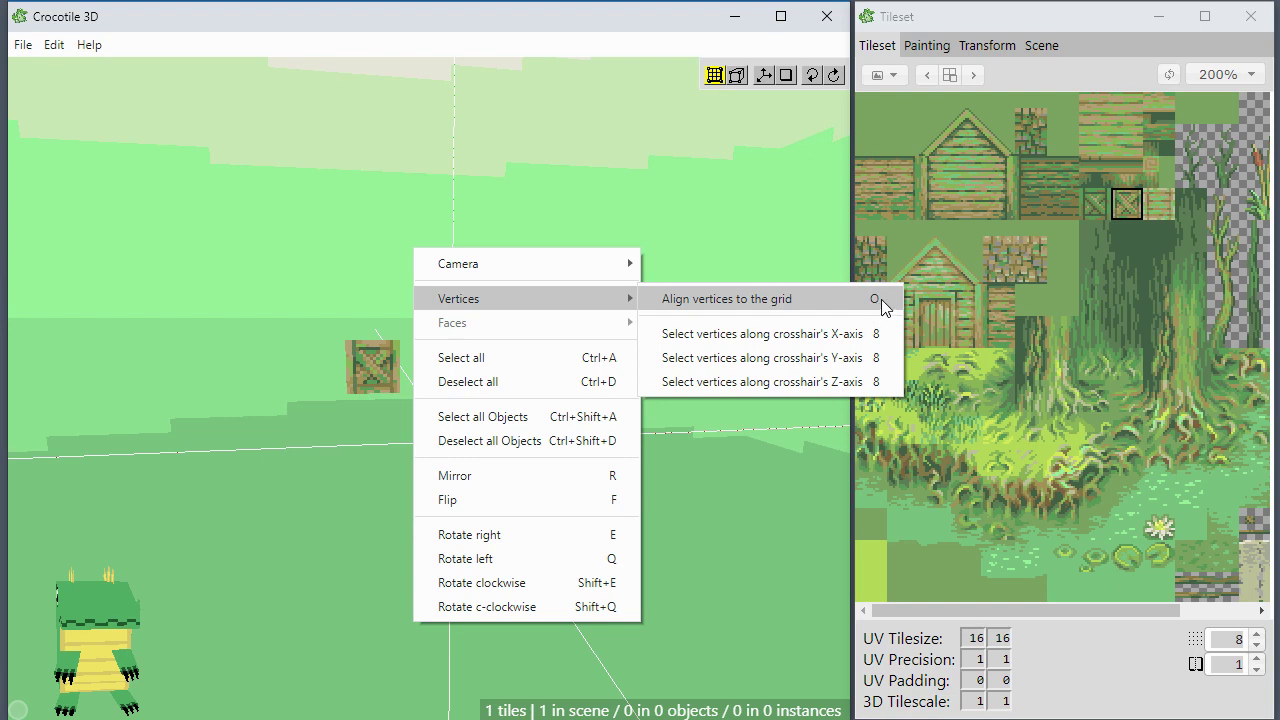
left_click(570, 196)
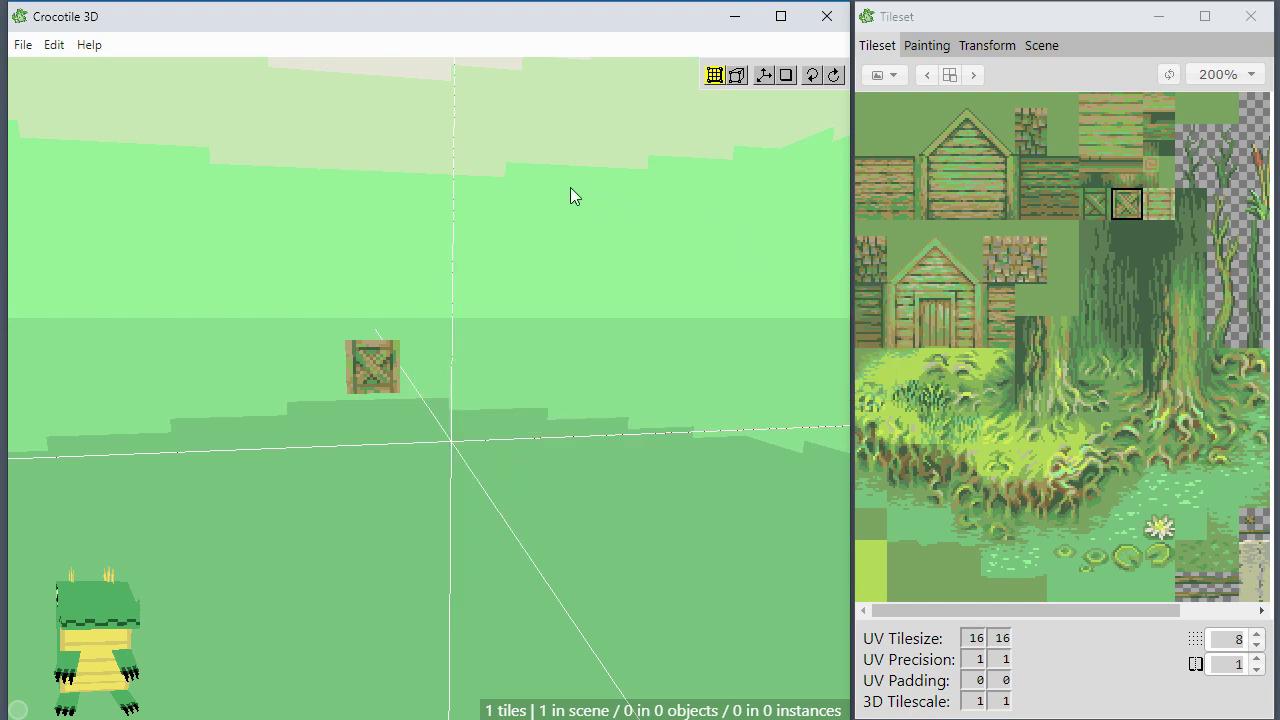
Move the crate tile's upper-right vertex three grid steps up and two to the right.
key("space")
left_click_drag(492, 398, 495, 340)
scroll(495, 399, "up", 3)
right_click_drag(495, 399, 507, 431)
key("Tab")
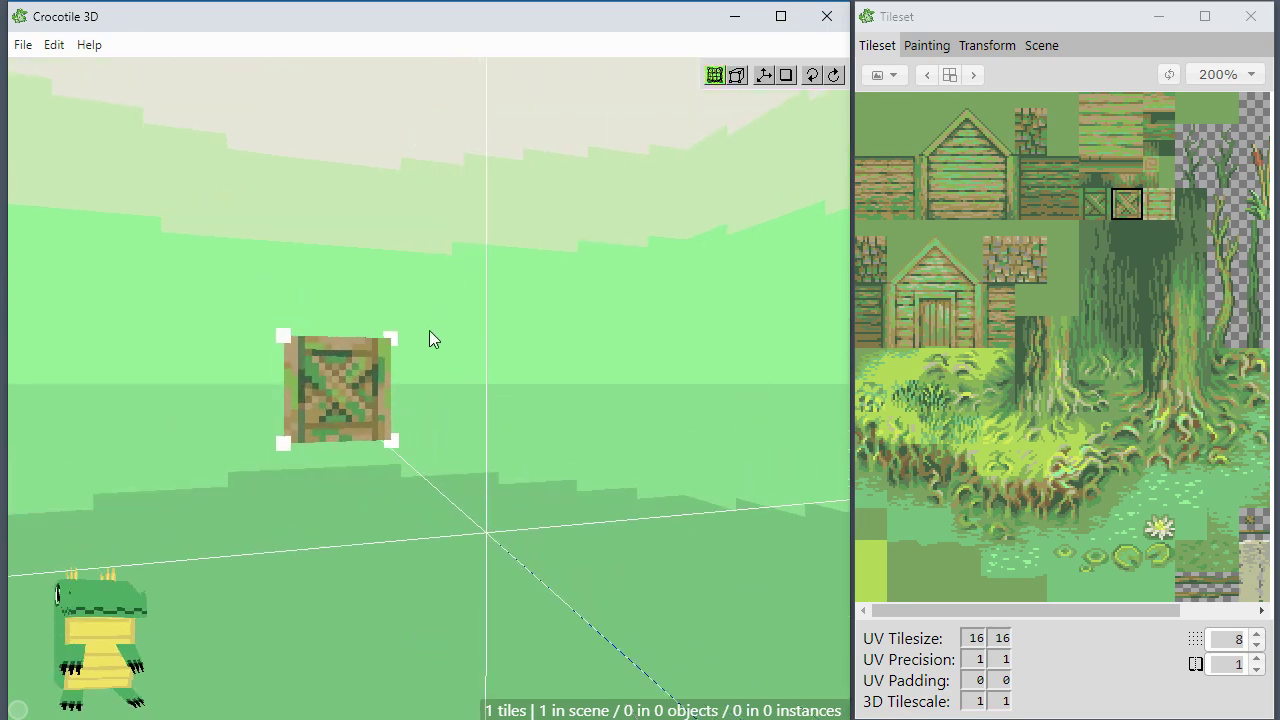
left_click_drag(481, 282, 366, 370)
key("w")
key("d")
key("w")
key("d")
key("w")
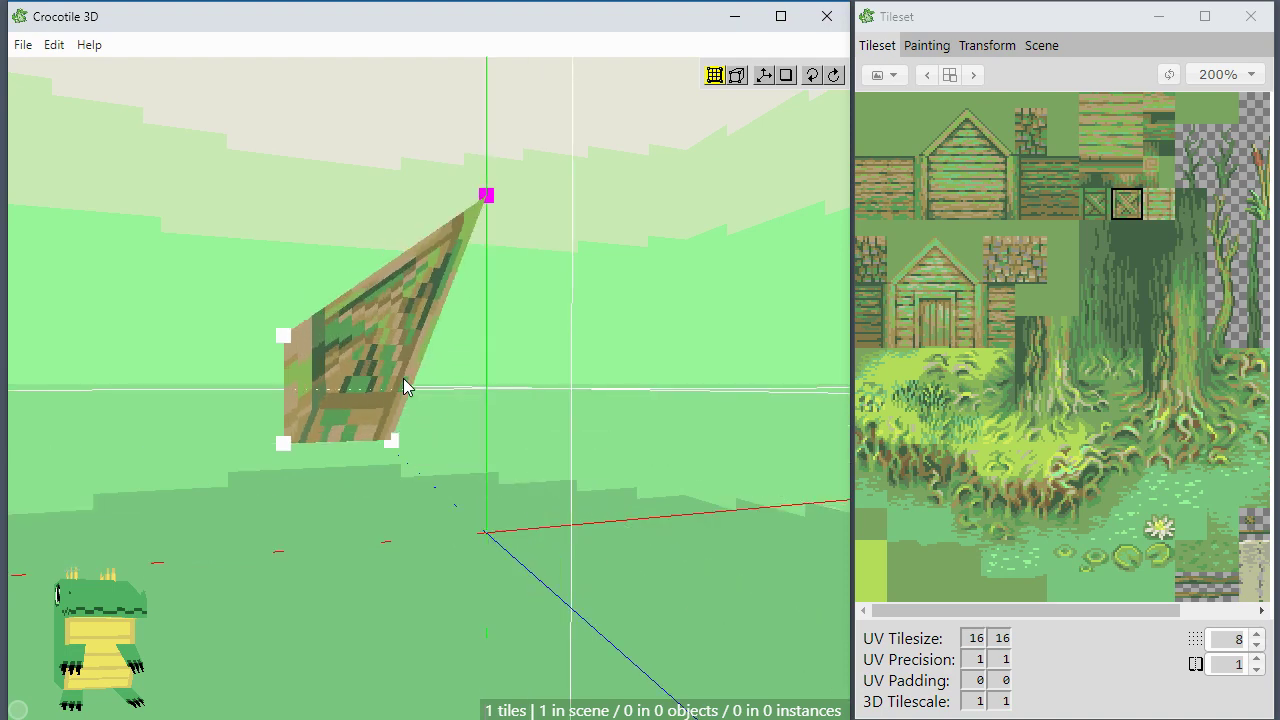
Select the whole deformed tile and move it so its lower-right corner sits on the origin.
middle_click_drag(469, 374, 447, 425)
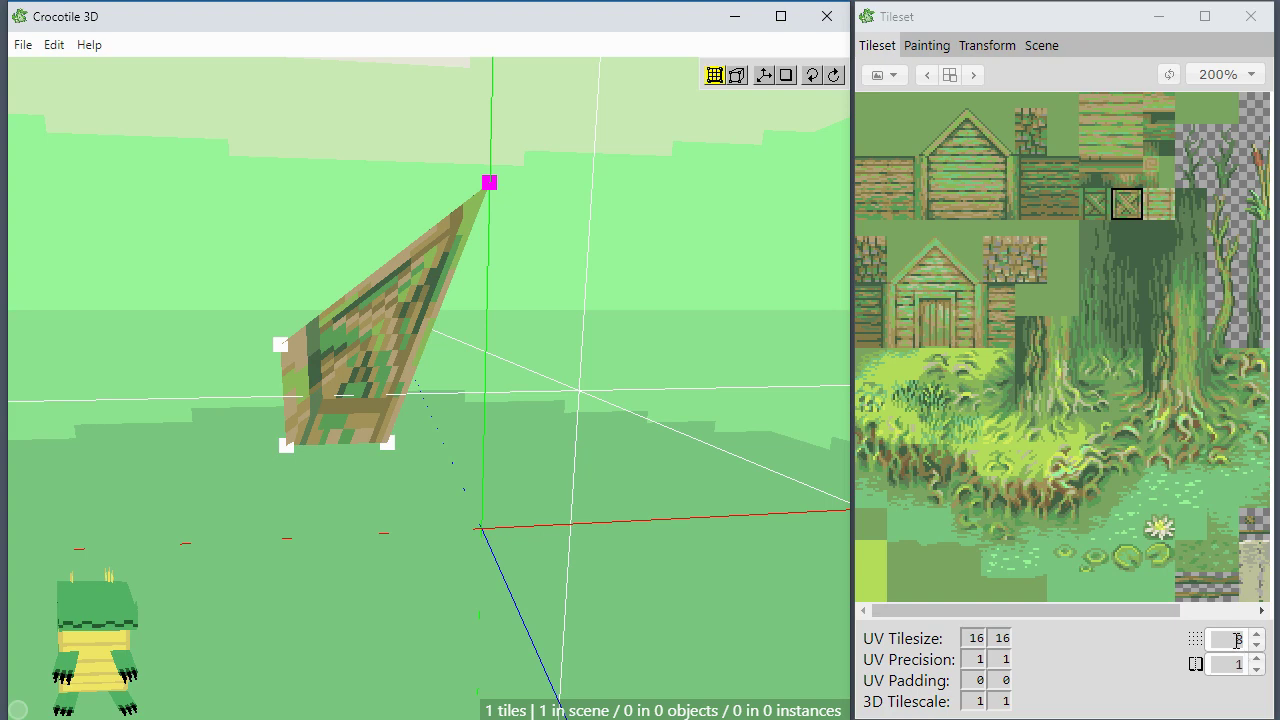
left_click(457, 395)
left_click(374, 329)
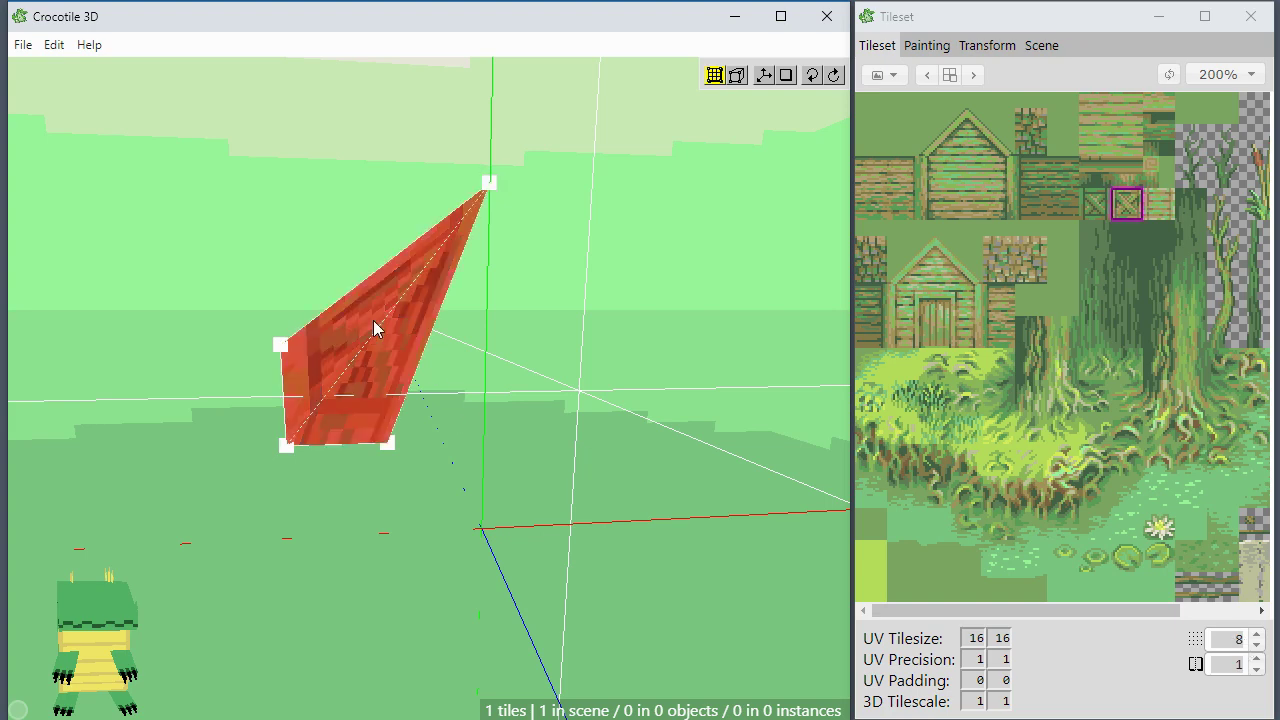
right_click_drag(374, 329, 583, 443)
key("Tab")
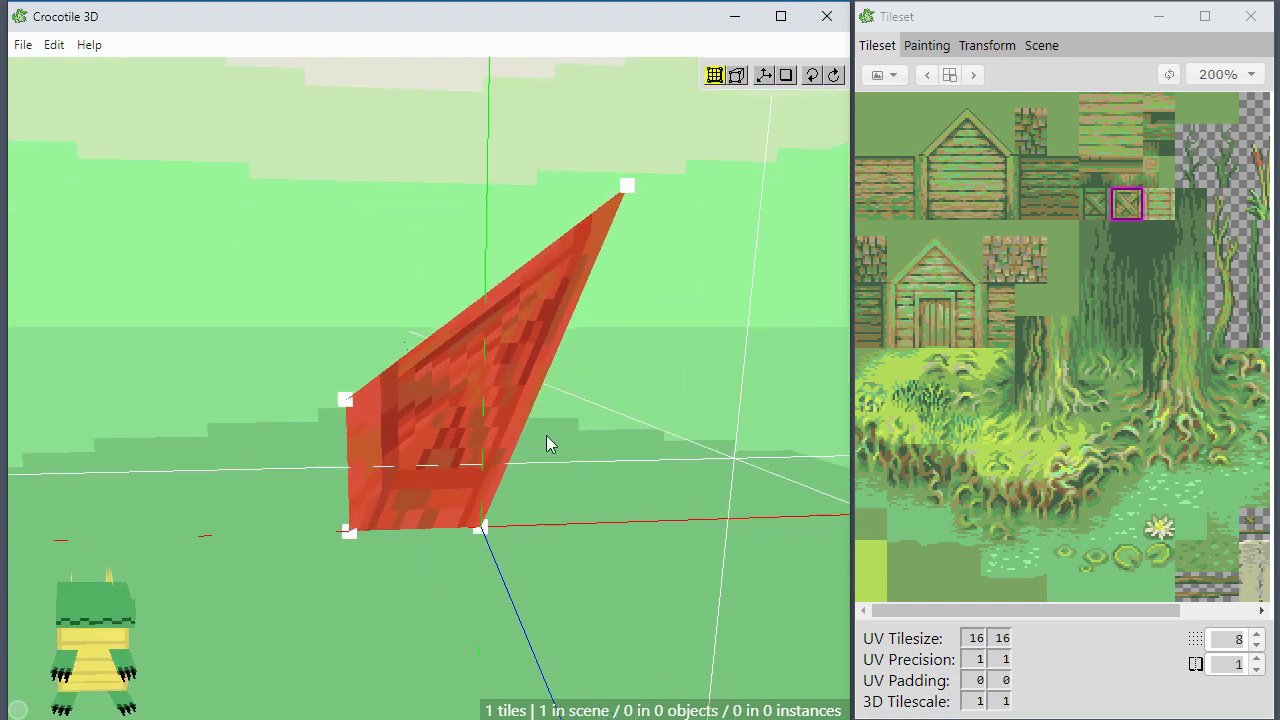
key("a")
key("d")
left_click(546, 435)
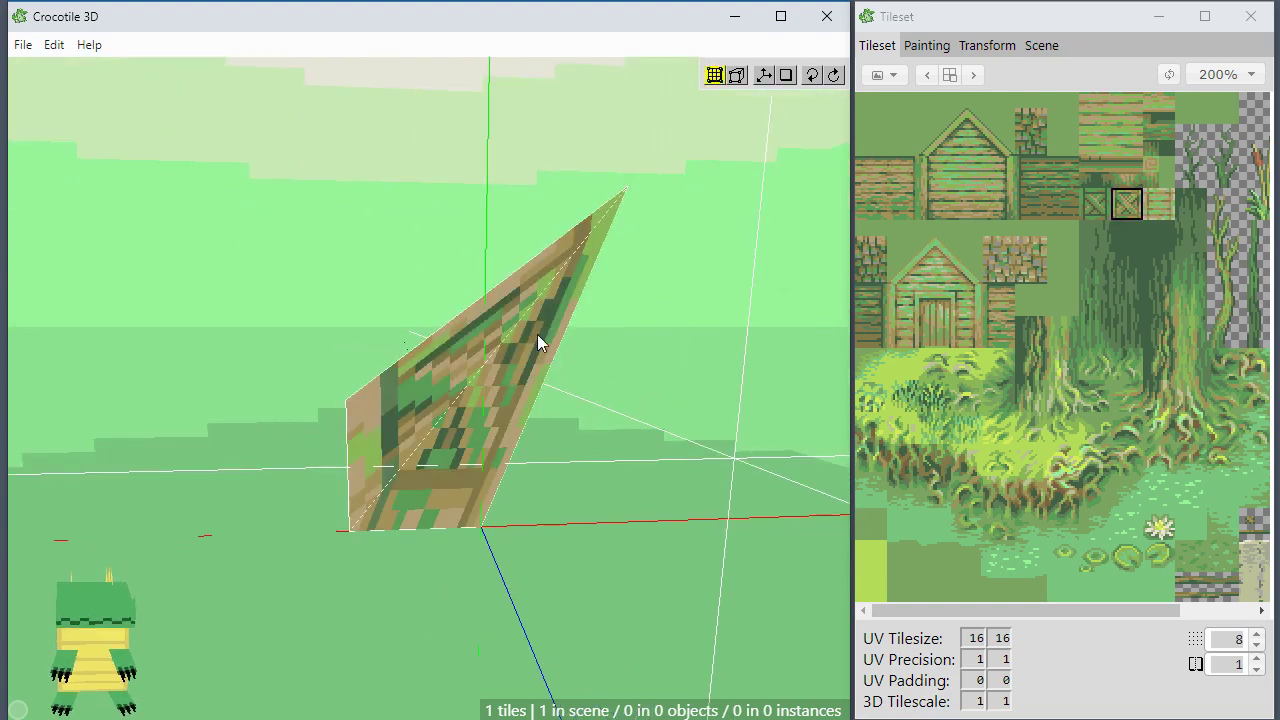
Move the tile's upper-left vertex one grid step to the left.
left_click(349, 402)
key("a")
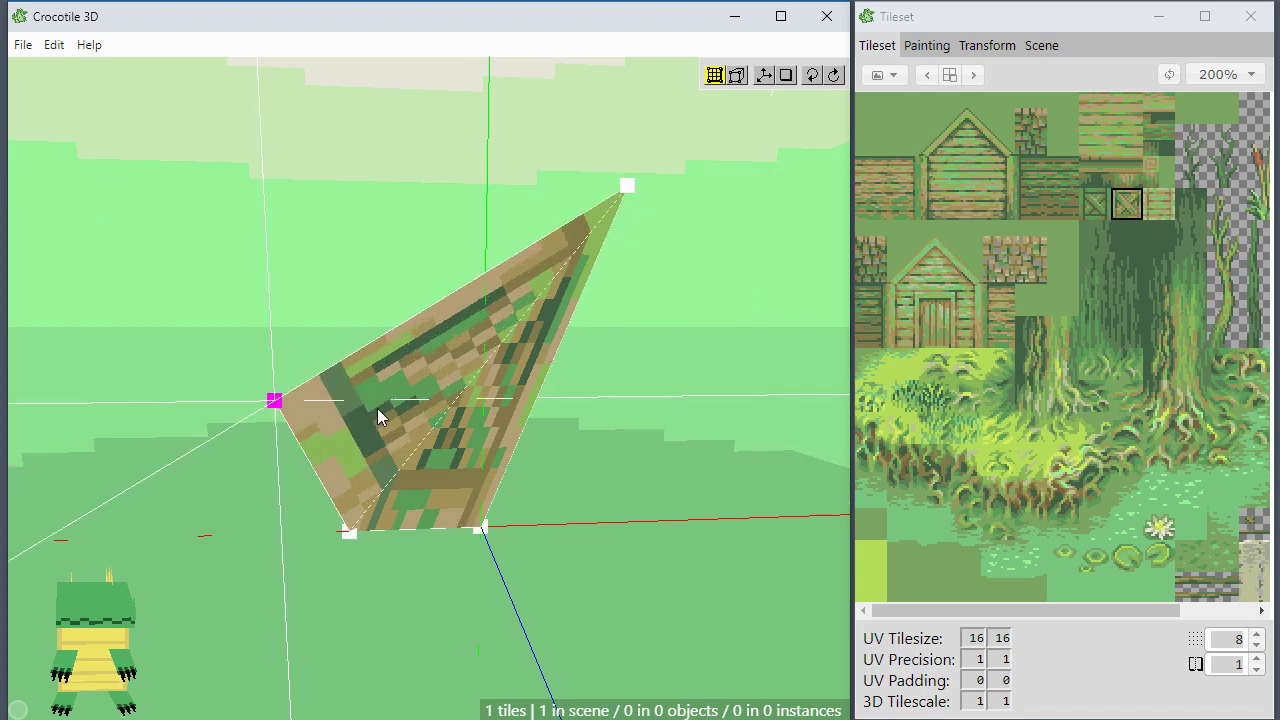
key("w")
key("s")
left_click(378, 408)
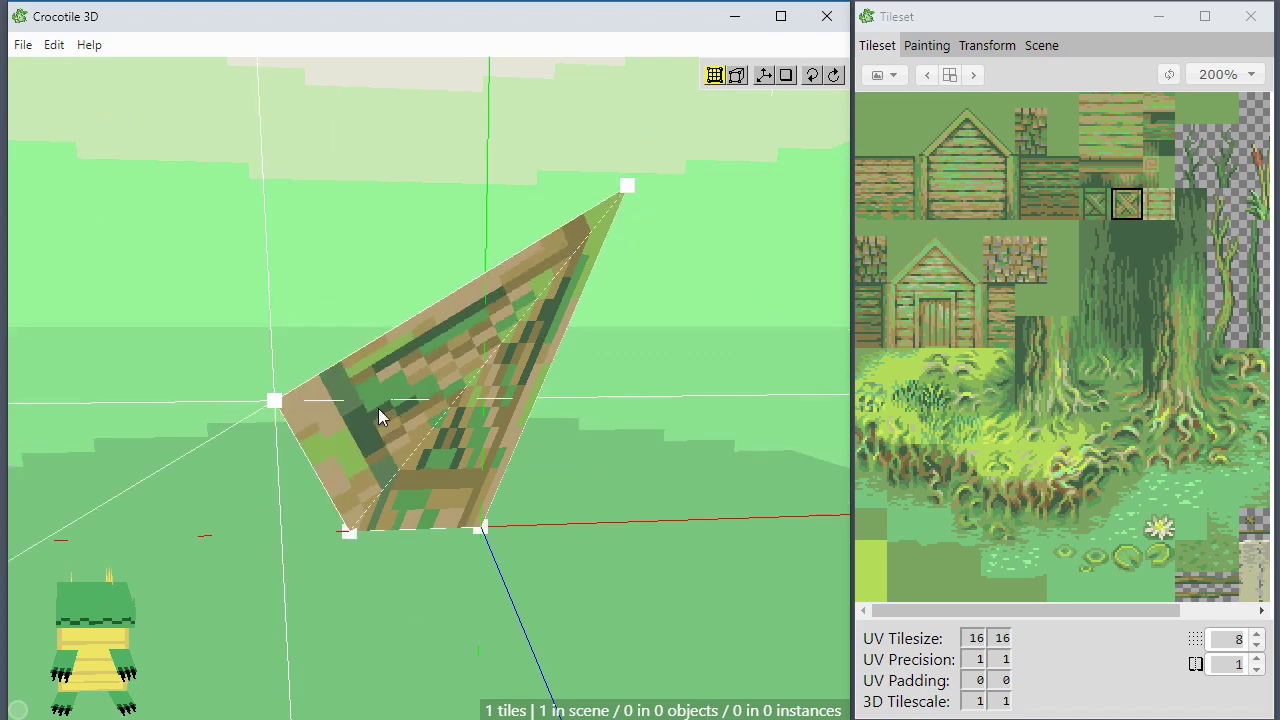
Split the tile into four pieces with a vertical cut, a crosswise cut through the right piece and a vertical cut through its upper part.
left_click(476, 412)
key("ctrl+r")
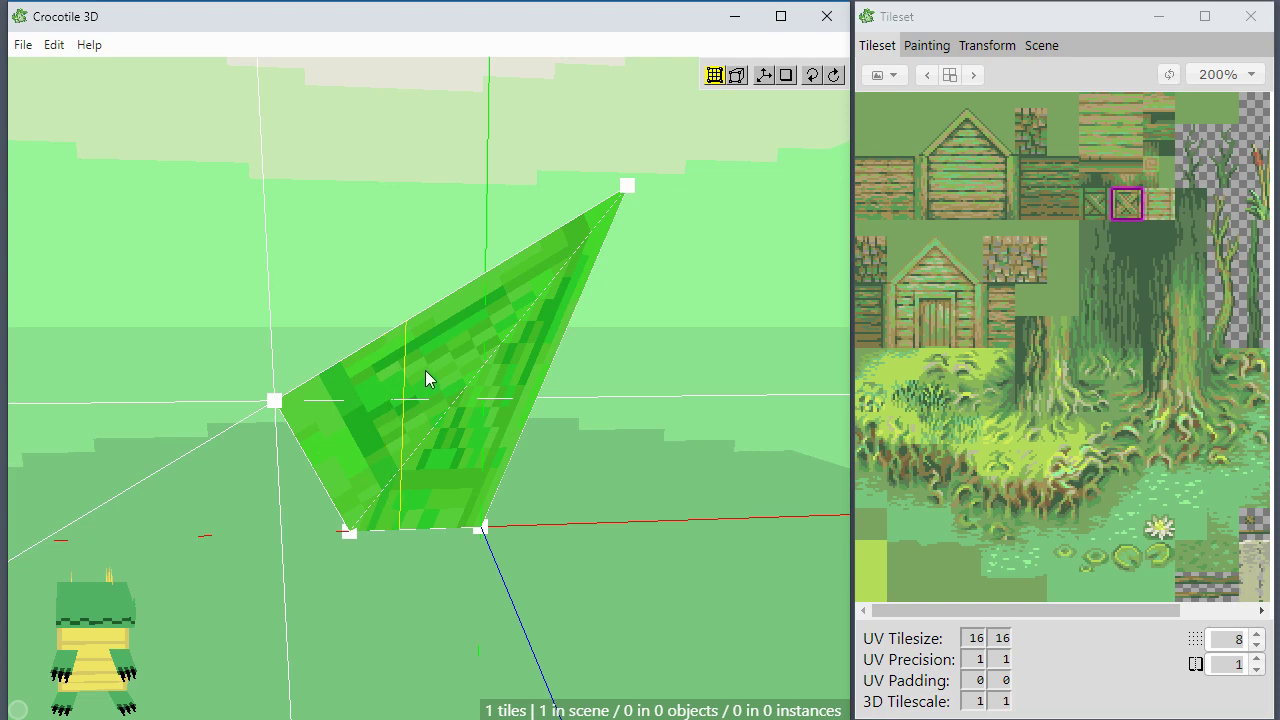
left_click(379, 393)
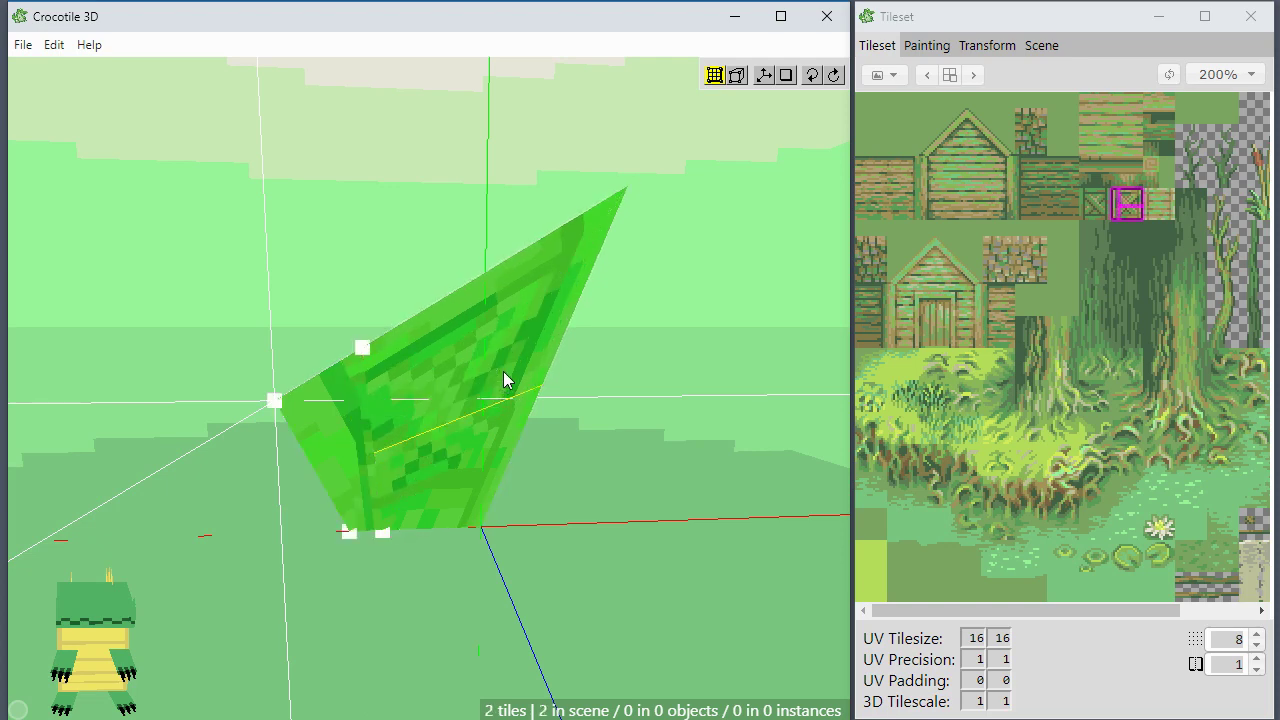
left_click(505, 380)
left_click(465, 335)
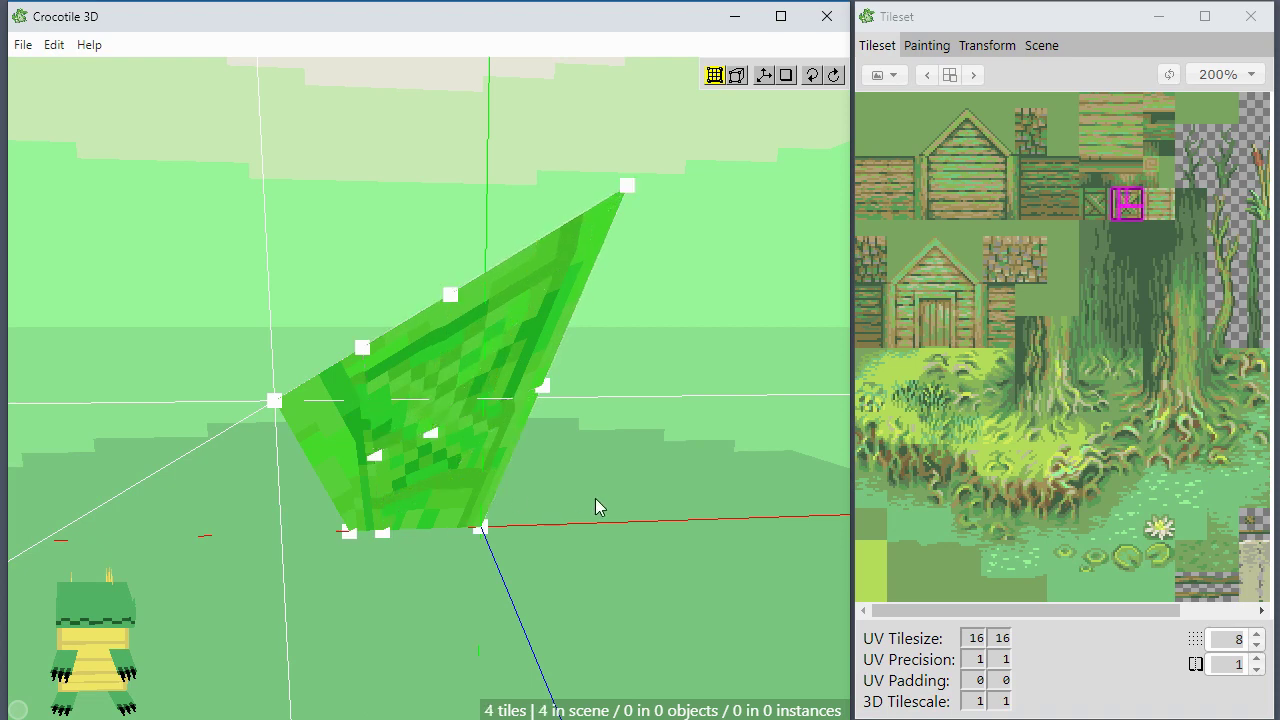
left_click(374, 392)
key("space")
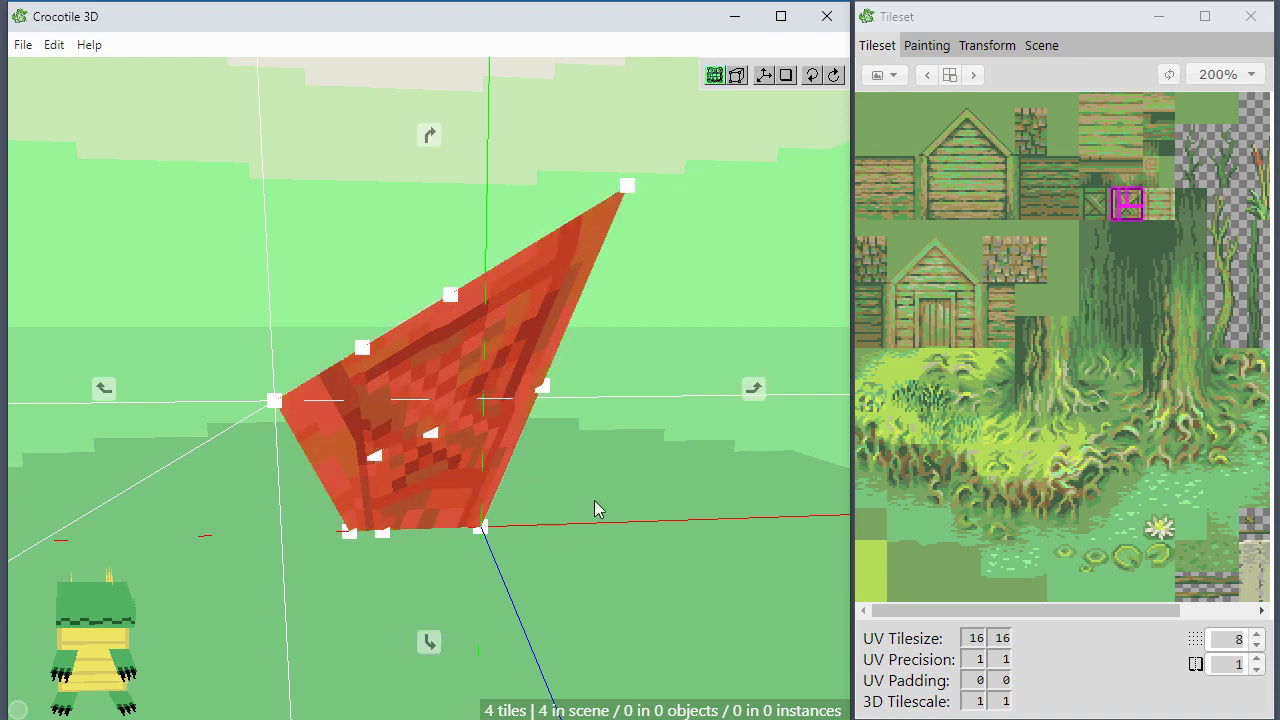
scroll(594, 510, "up", 3)
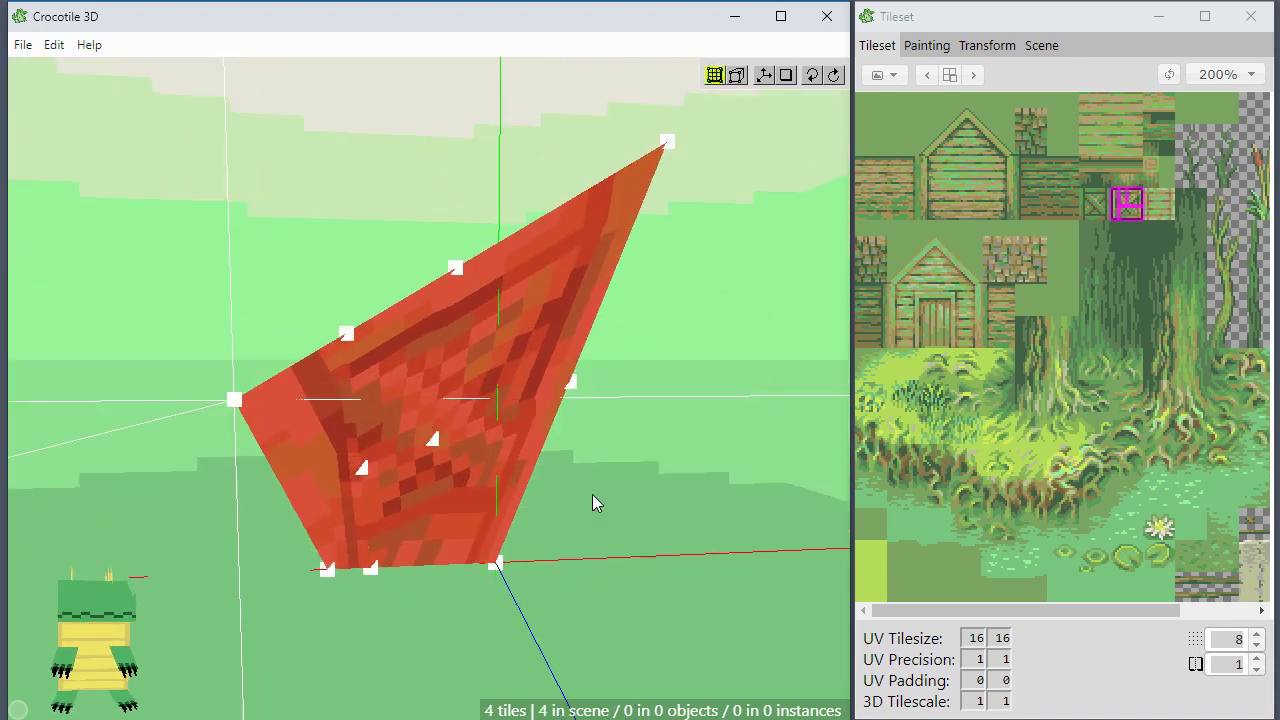
key("Escape")
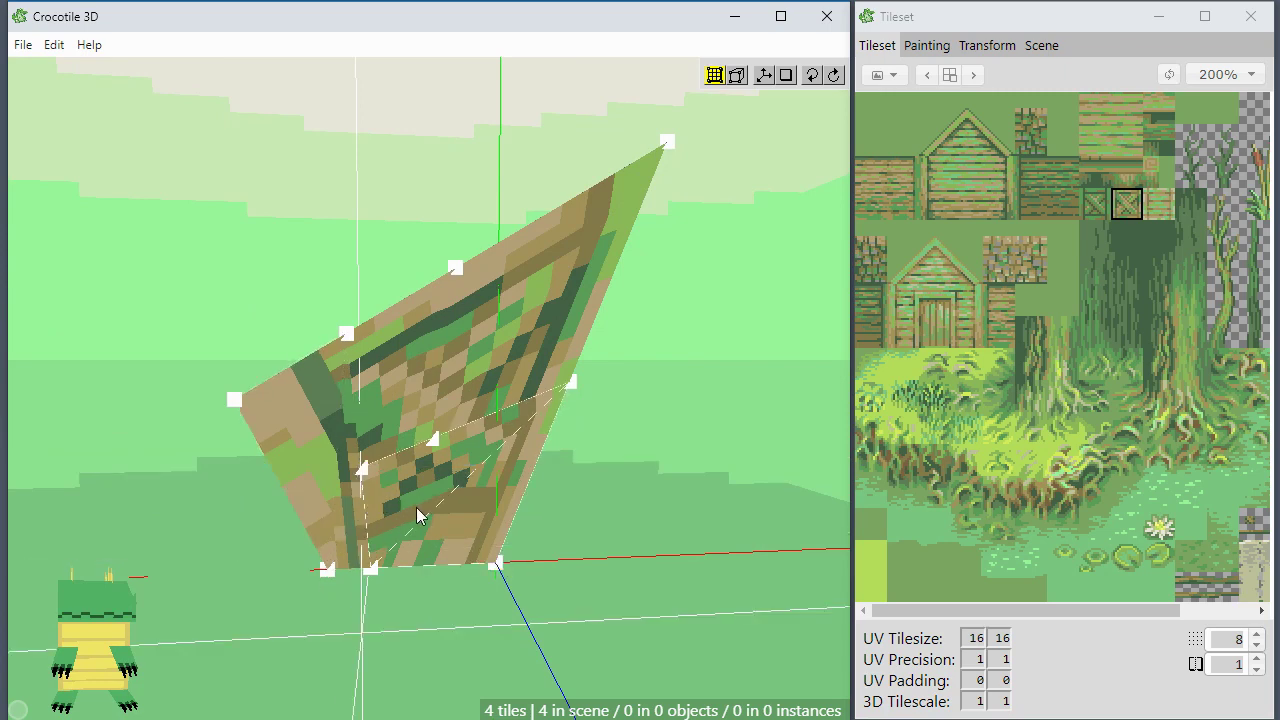
Select the two inner vertices created by the cuts and try aligning them to the grid.
key("space")
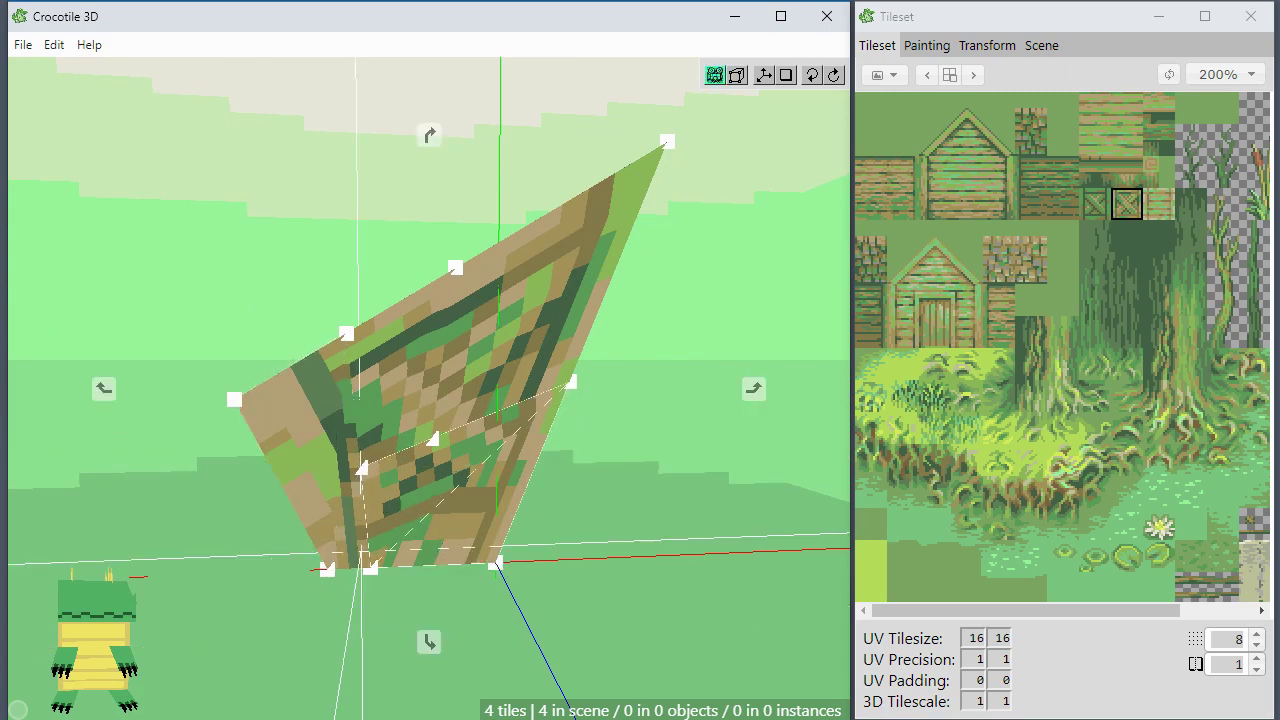
left_click_drag(464, 599, 468, 561)
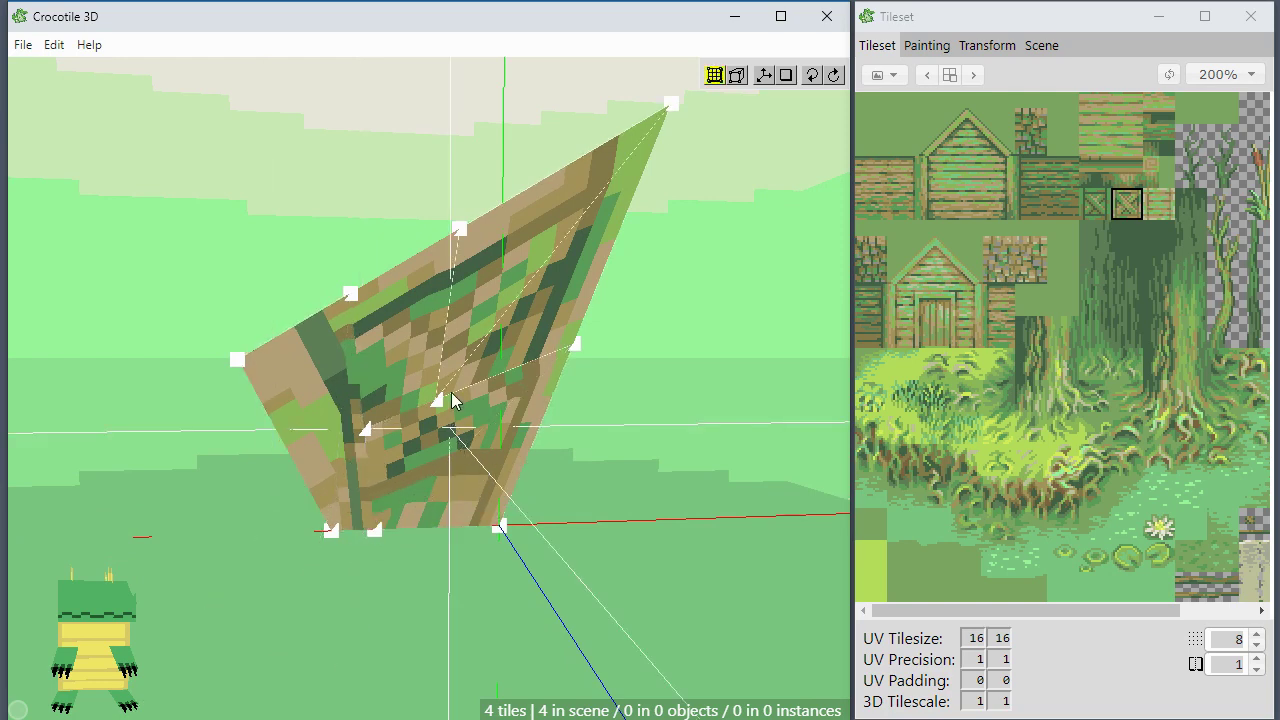
key("space")
left_click_drag(409, 384, 475, 416)
key("space")
left_click_drag(660, 386, 585, 391)
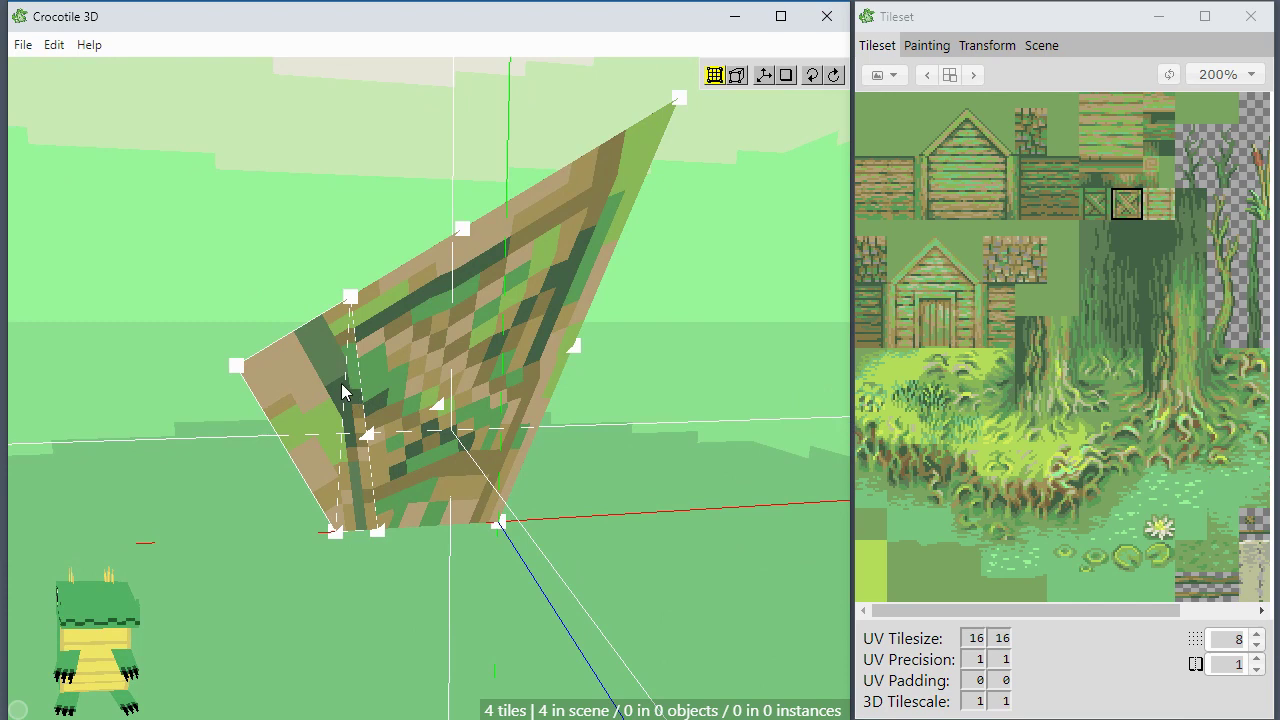
left_click_drag(341, 384, 476, 464)
left_click_drag(468, 381, 366, 456)
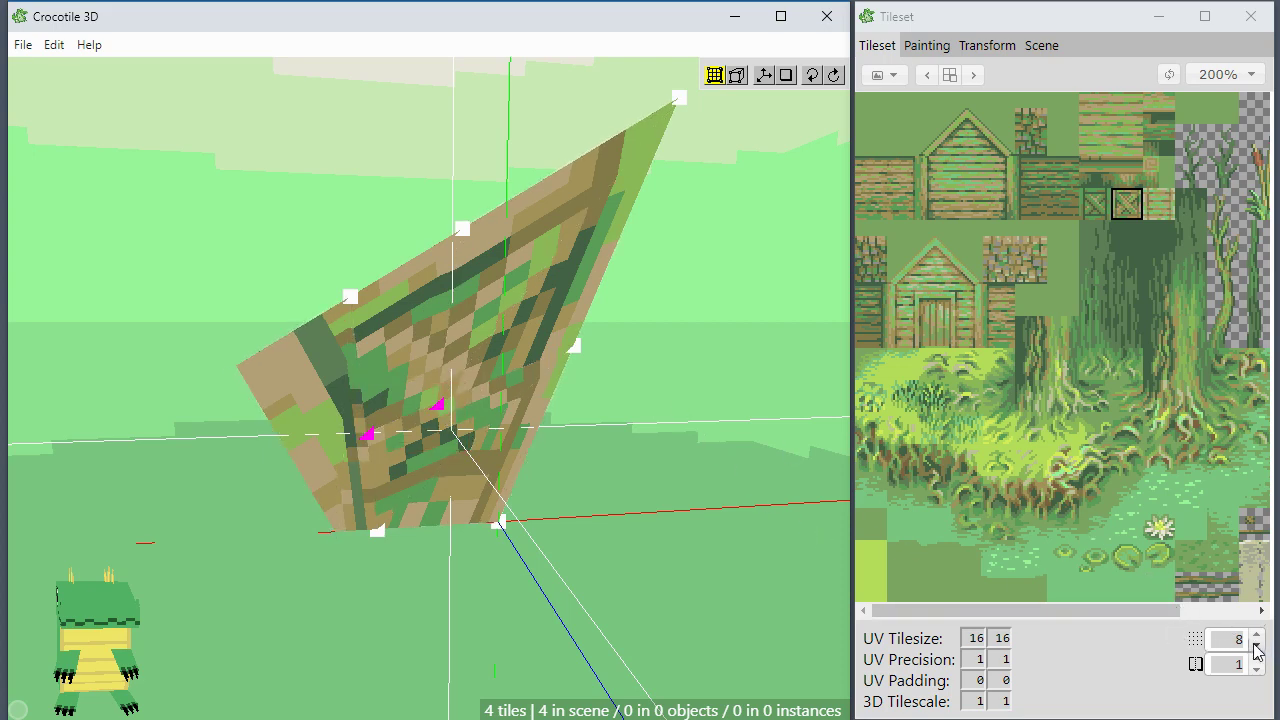
right_click(625, 369)
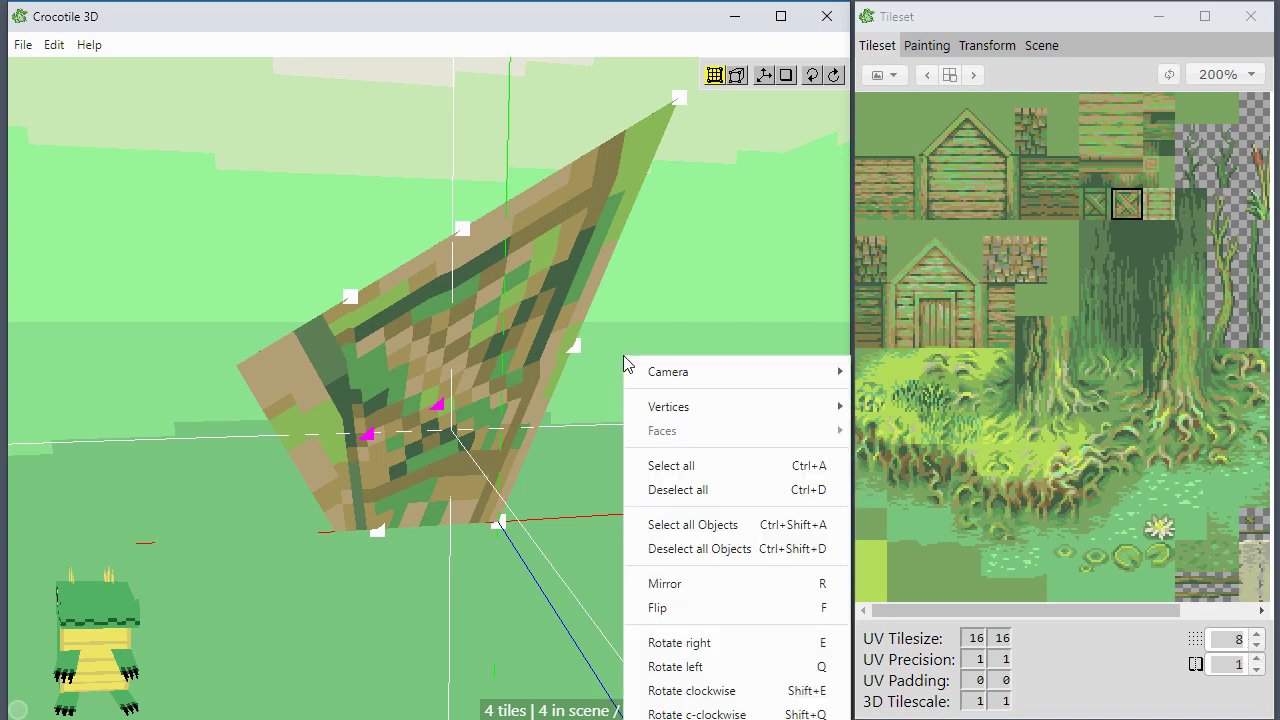
mouse_move(689, 406)
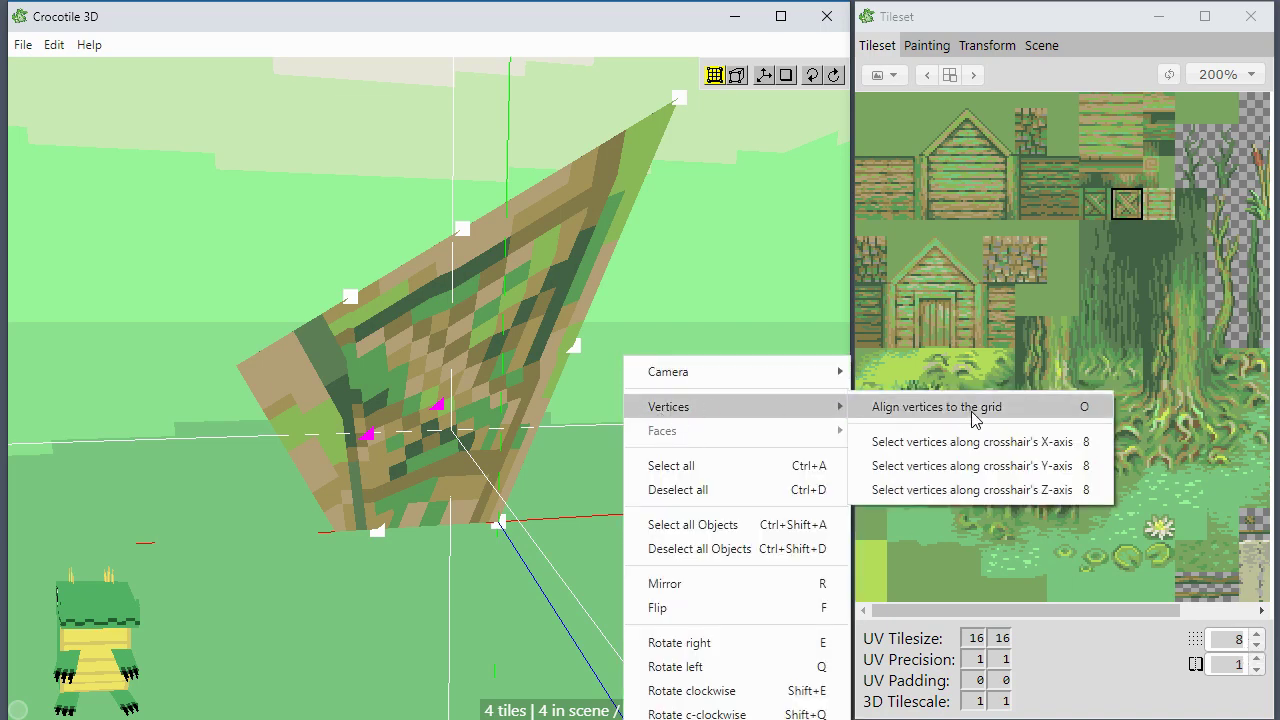
left_click(972, 413)
Examine the positions of the two aligned vertices, placing the crosshair on the upper one for reference.
key("space")
left_click_drag(408, 420, 418, 392)
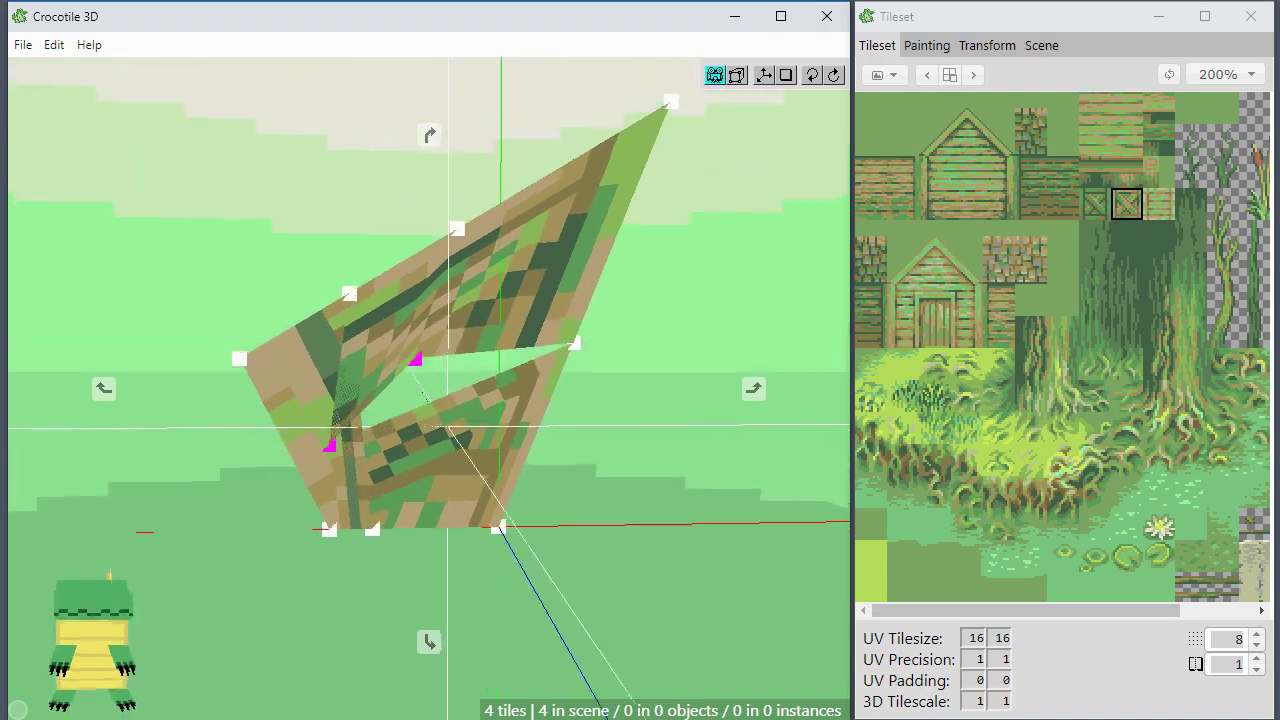
right_click_drag(424, 425, 383, 365)
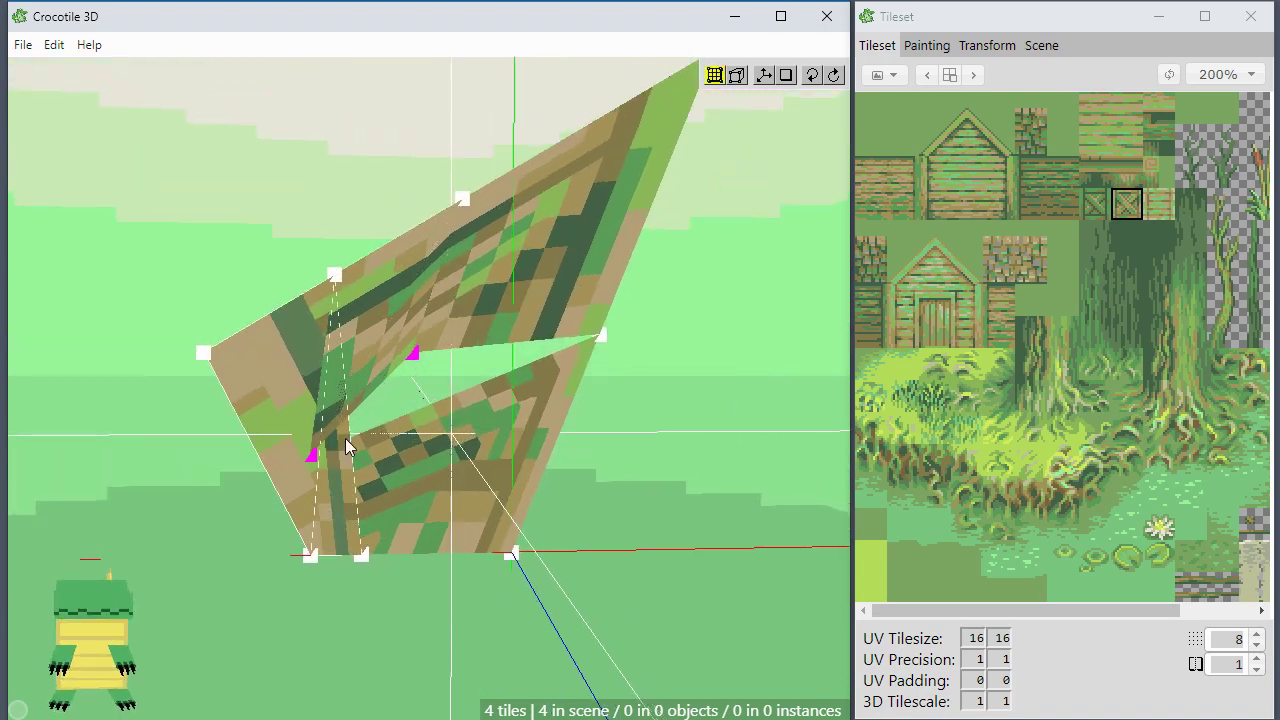
left_click(393, 424)
key("c")
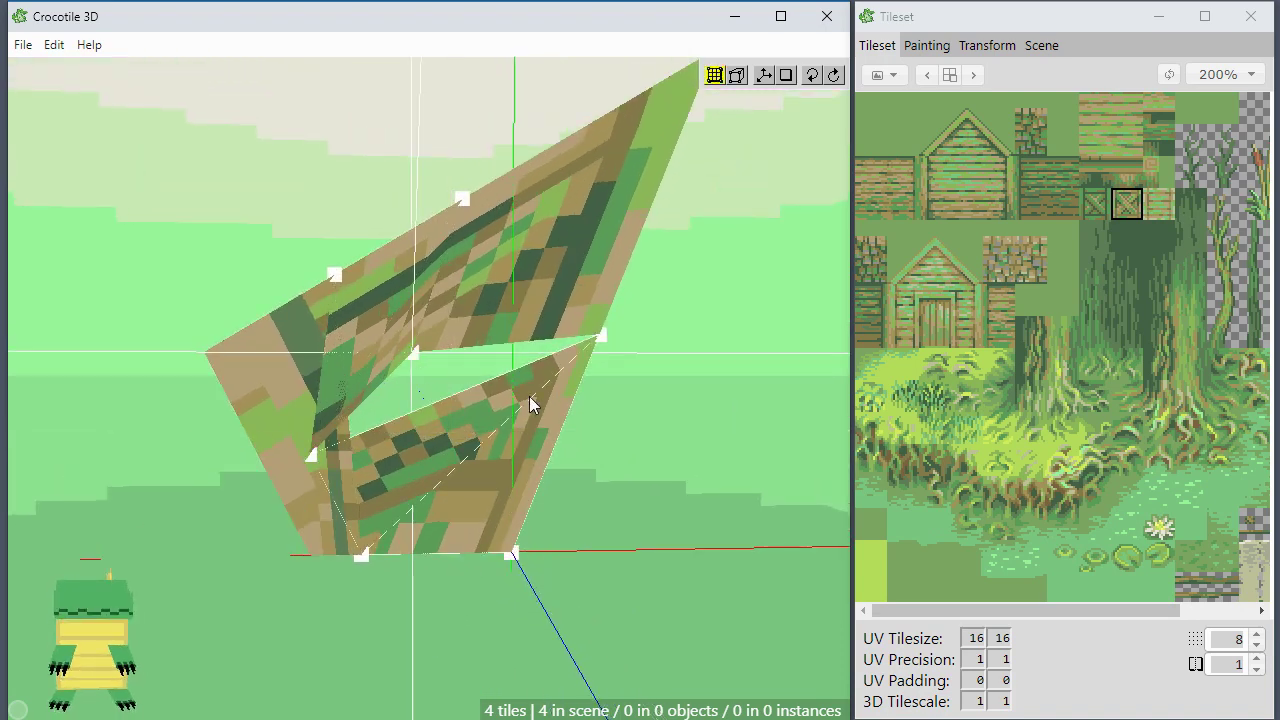
key("s")
key("d")
key("space")
left_click_drag(494, 426, 411, 411)
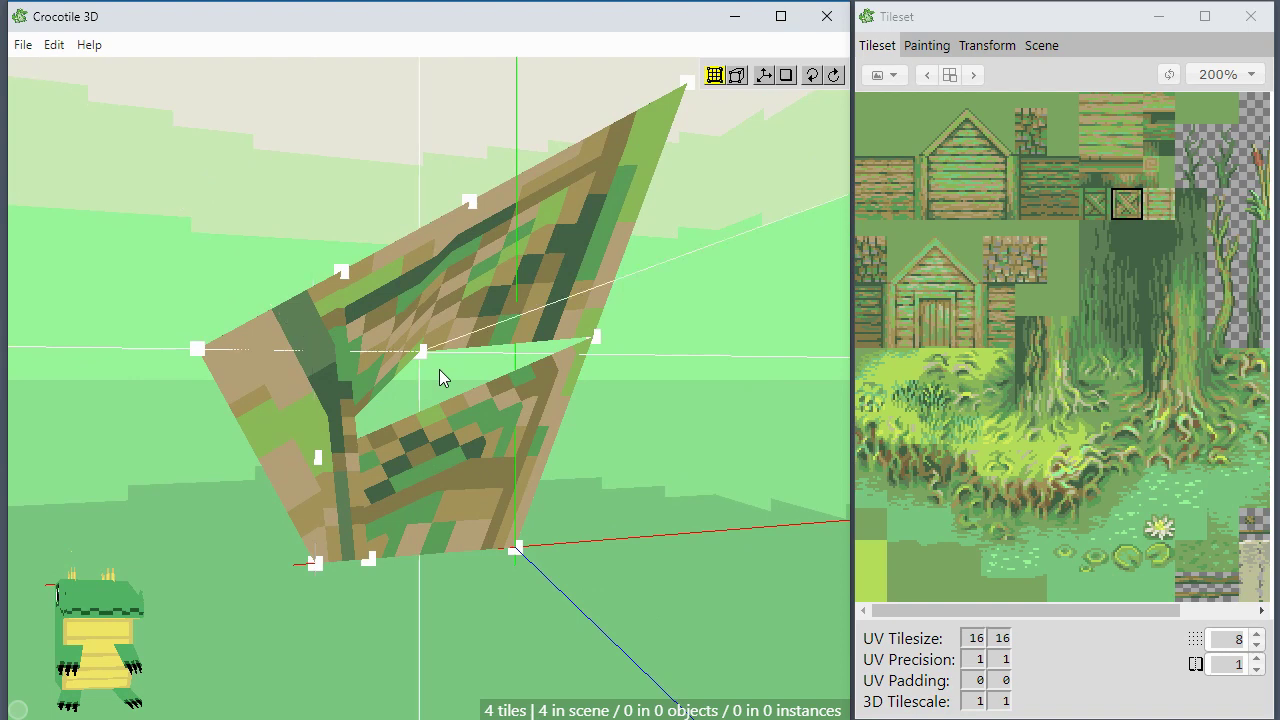
Undo the vertex alignment and set the grid resolution to 4.
key("ctrl+z")
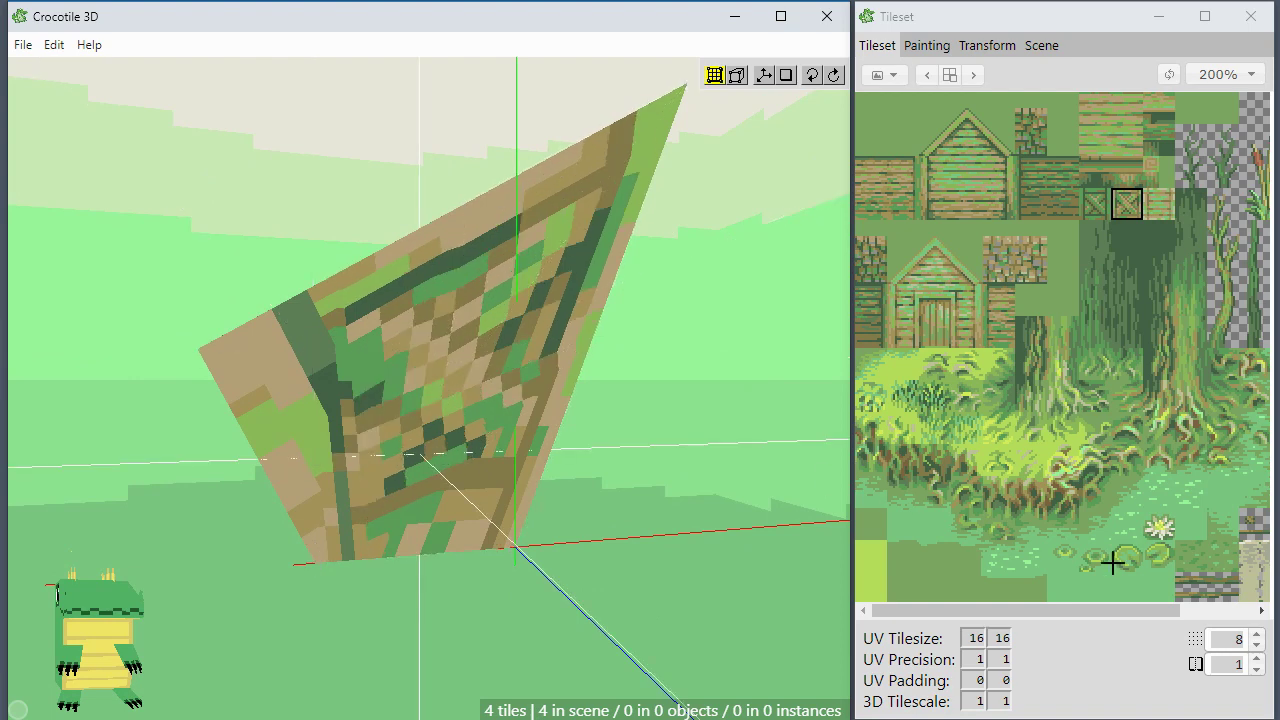
left_click(1257, 645)
left_click(1257, 645)
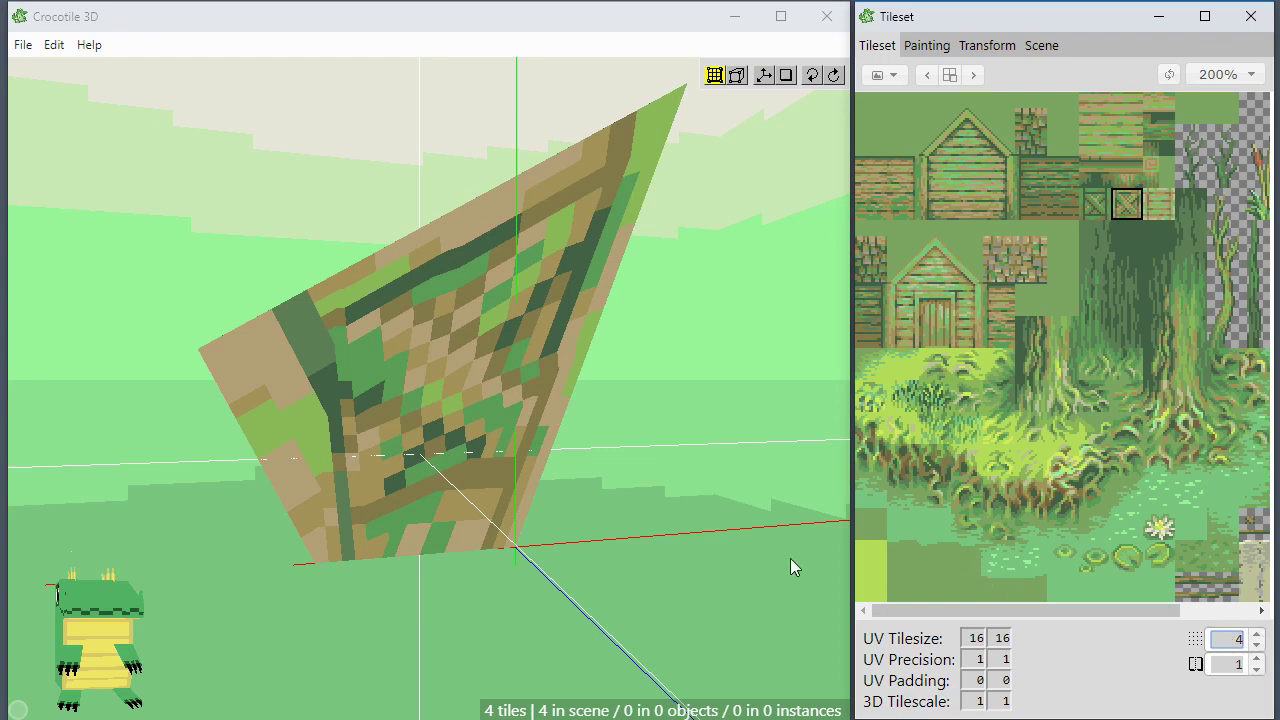
left_click(749, 462)
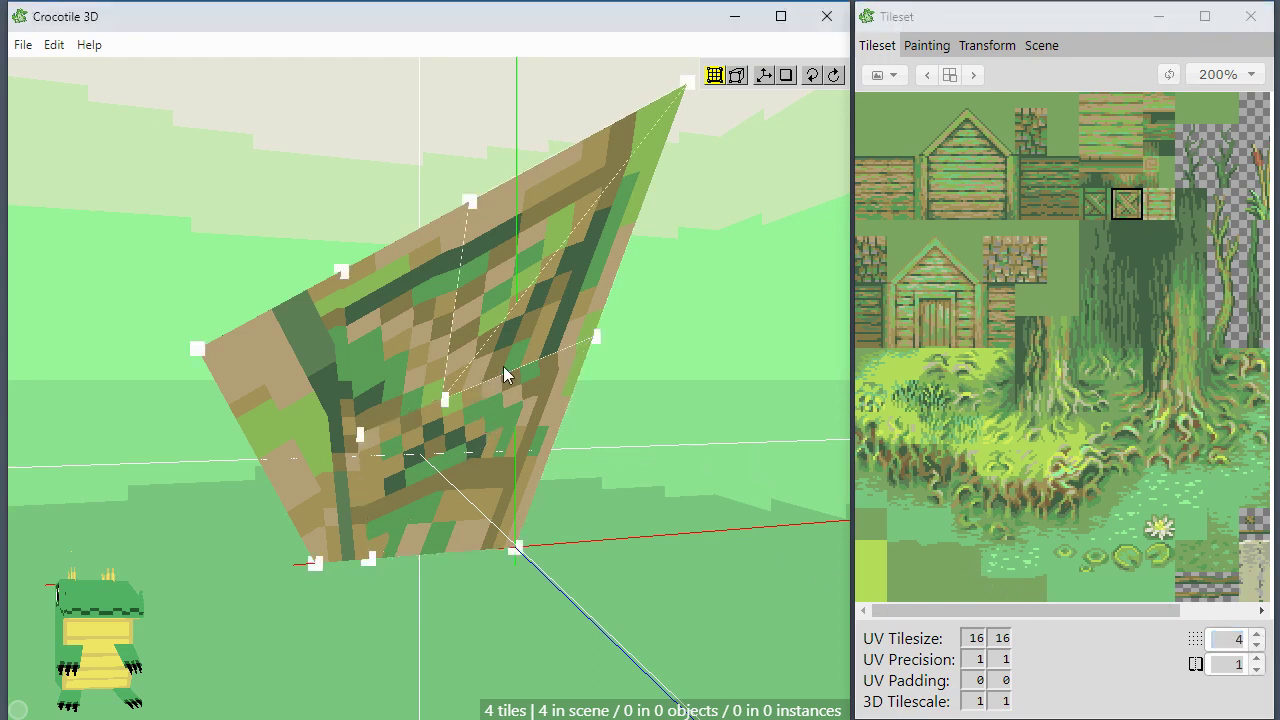
Select the two inner vertices and align them to the finer grid.
left_click_drag(505, 375, 333, 460)
right_click(677, 459)
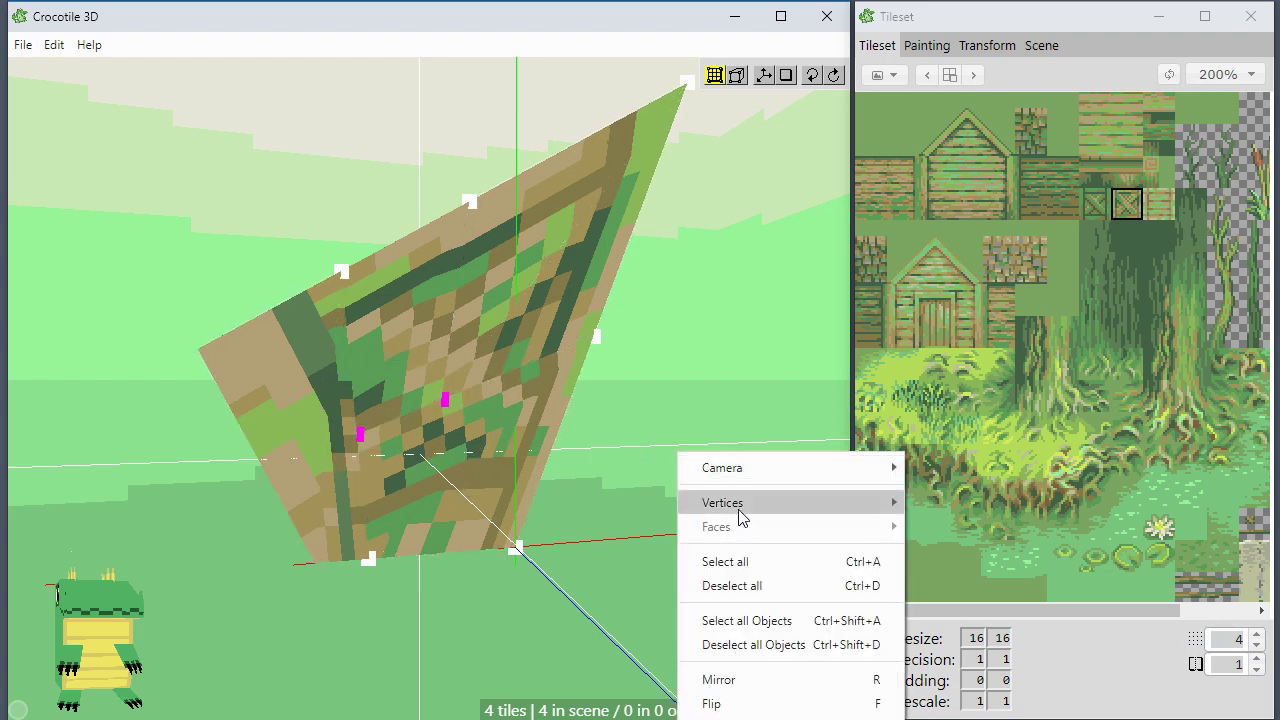
mouse_move(740, 510)
left_click(982, 506)
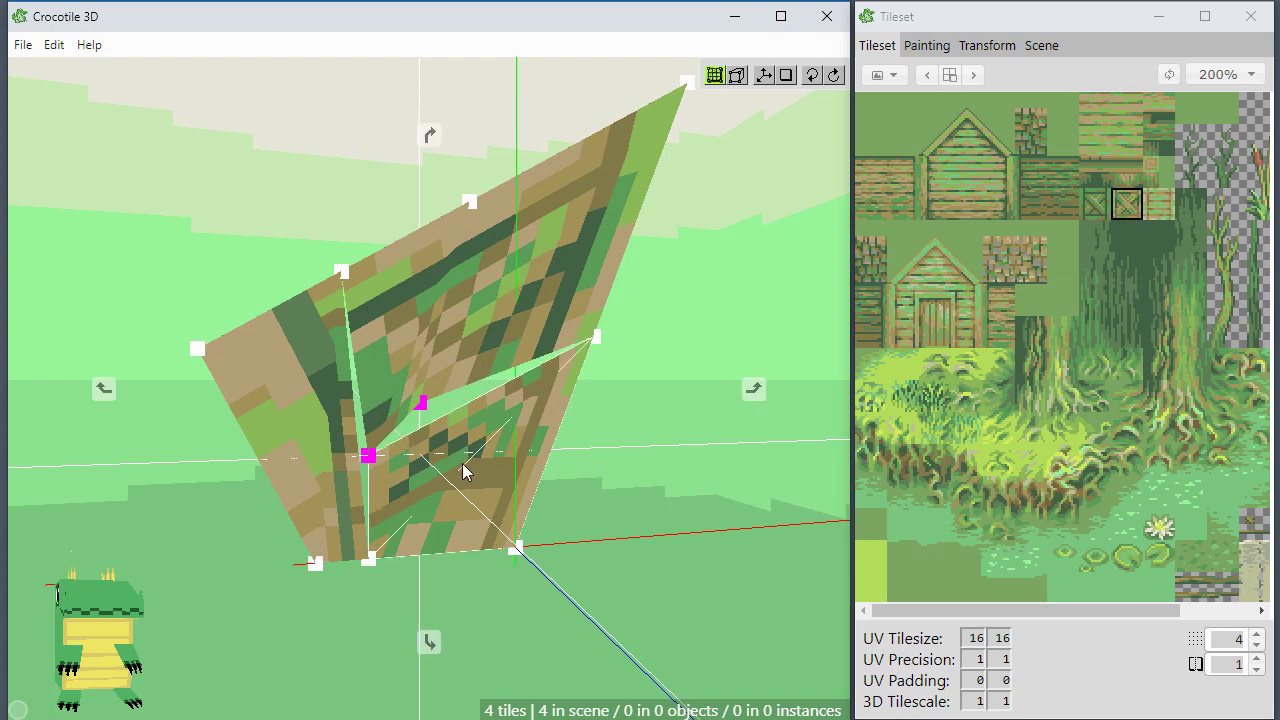
middle_click_drag(463, 466, 451, 465)
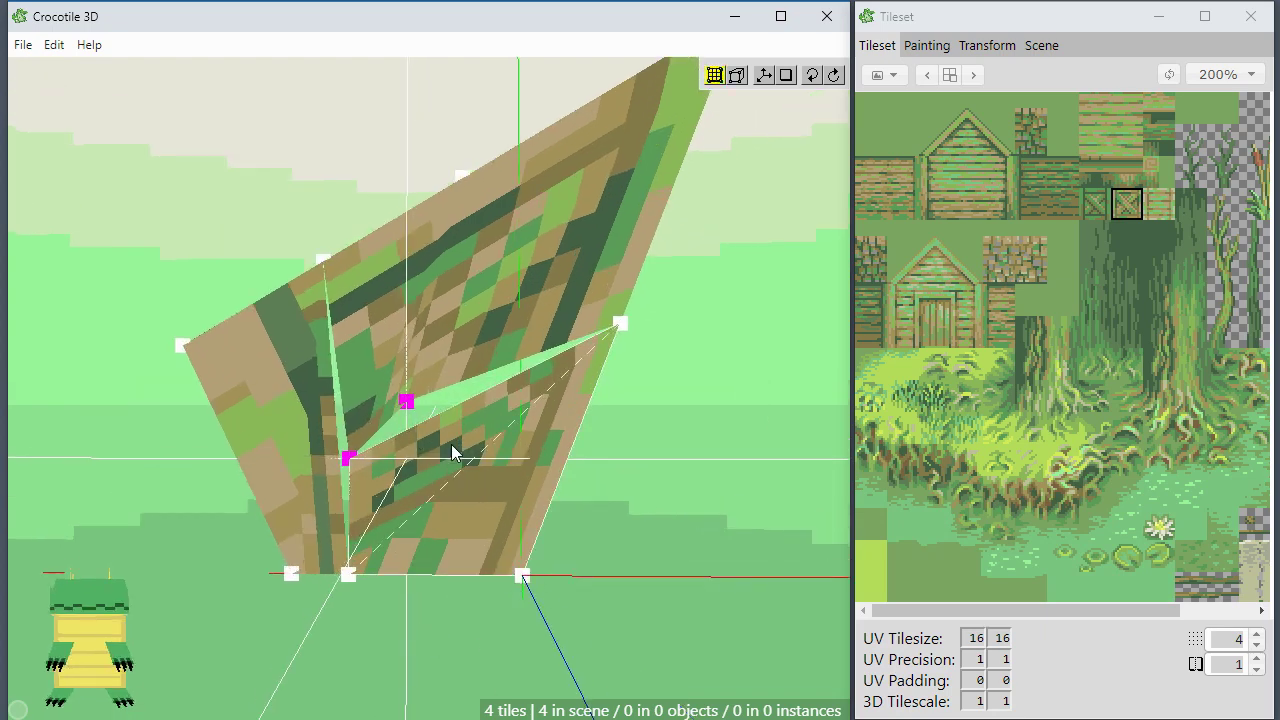
Examine the two aligned inner vertices against the grid by moving the crosshair around them and viewing the tile from another angle.
left_click(451, 444)
left_click(406, 404)
key("a")
key("w")
key("w")
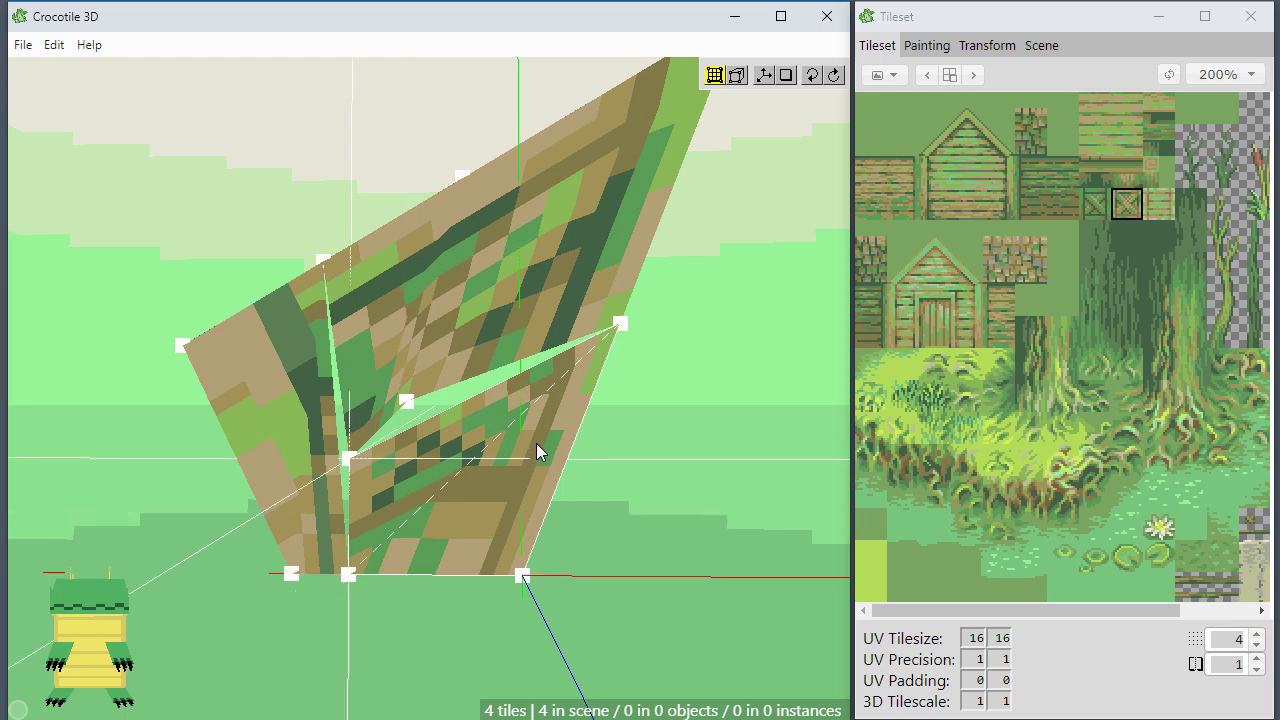
key("d")
key("w")
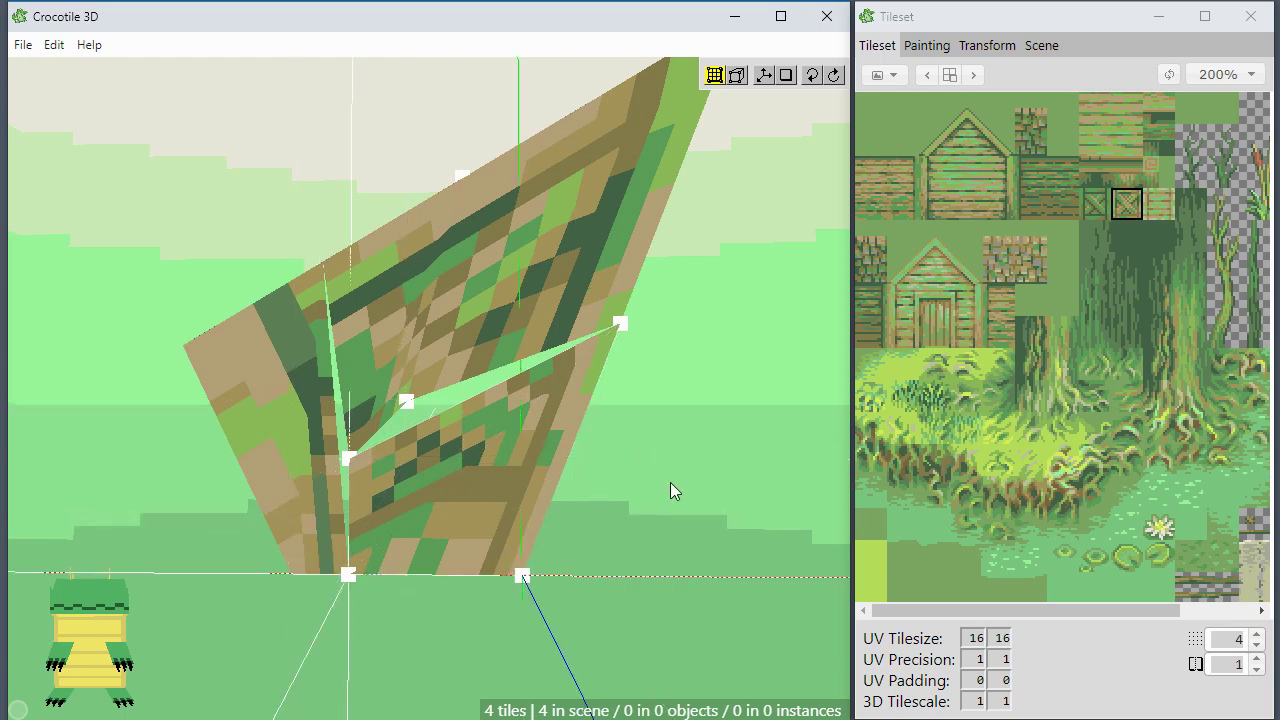
key("d")
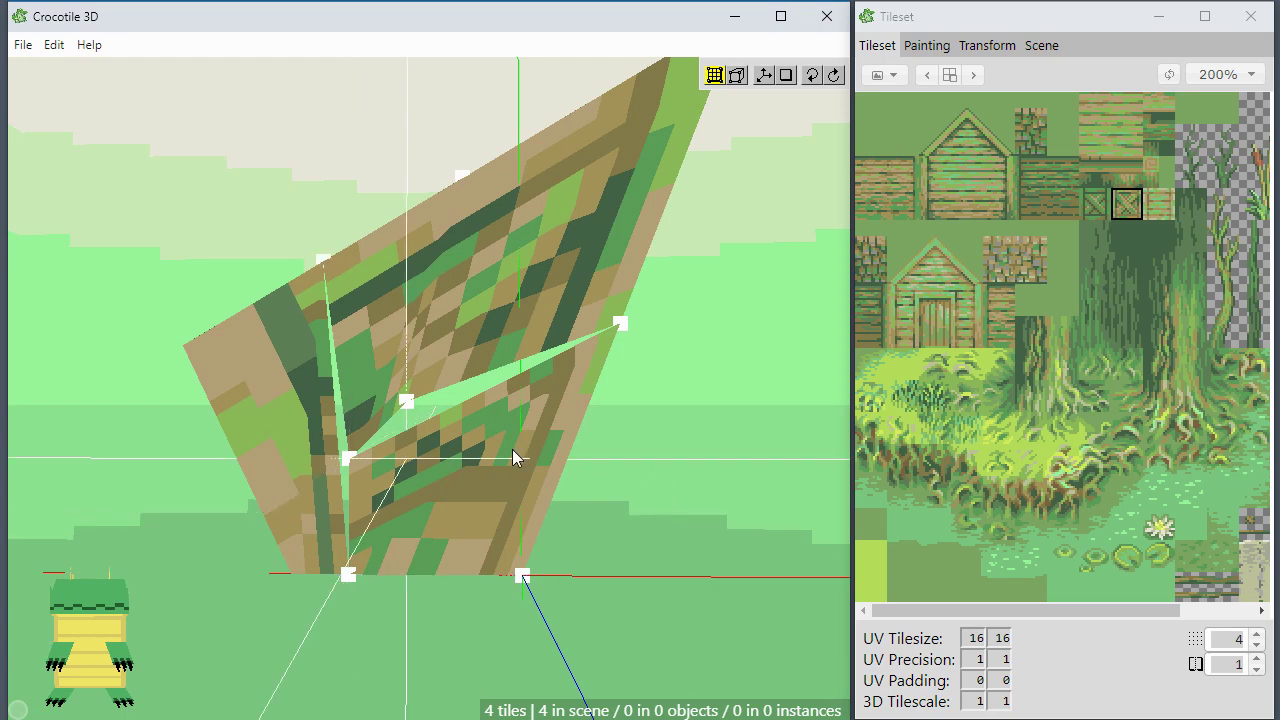
key("space")
left_click_drag(384, 426, 397, 423)
key("Tab")
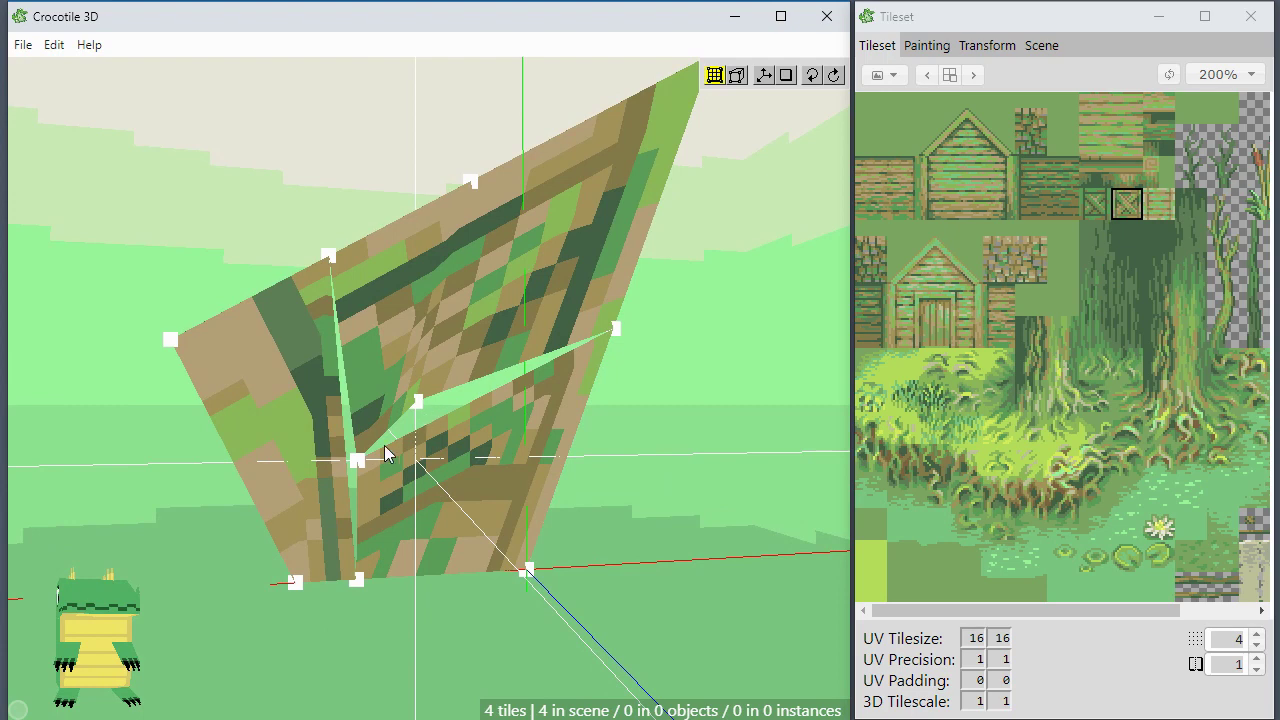
Undo the vertex alignment, then cut the lower piece down from the upper inner vertex and the outer strip across from the other inner vertex.
key("ctrl+z")
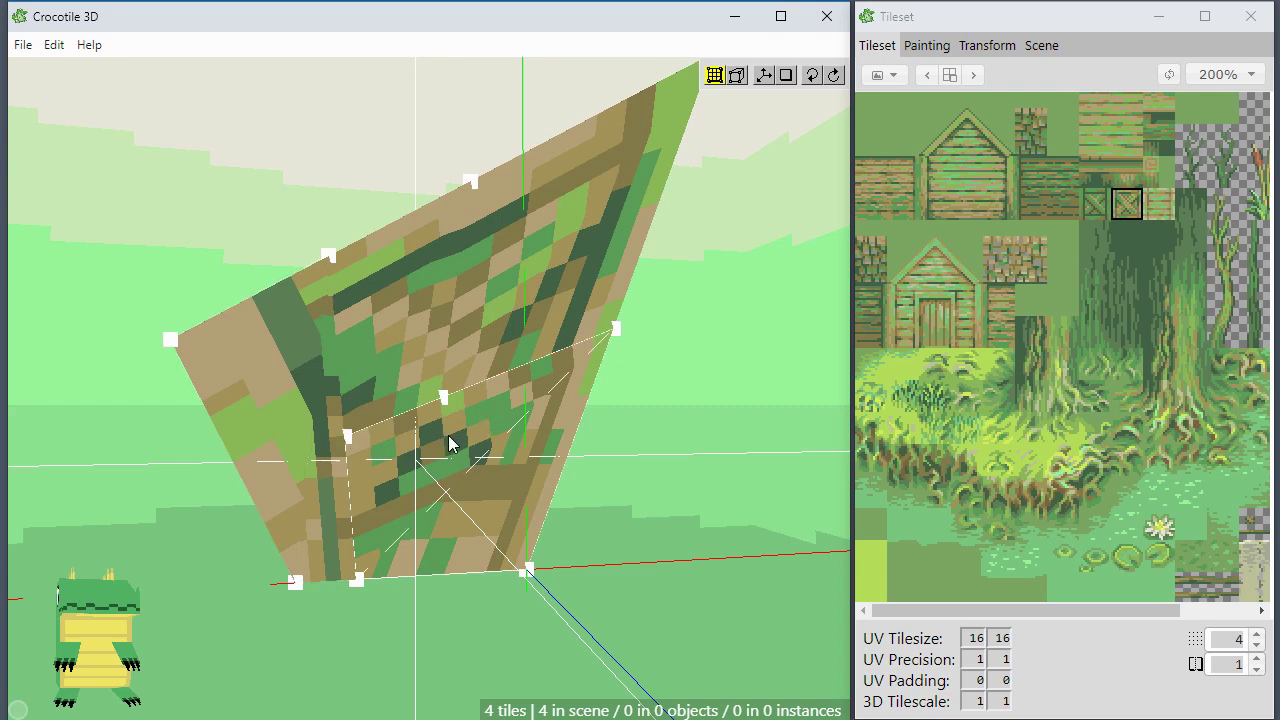
left_click(449, 461)
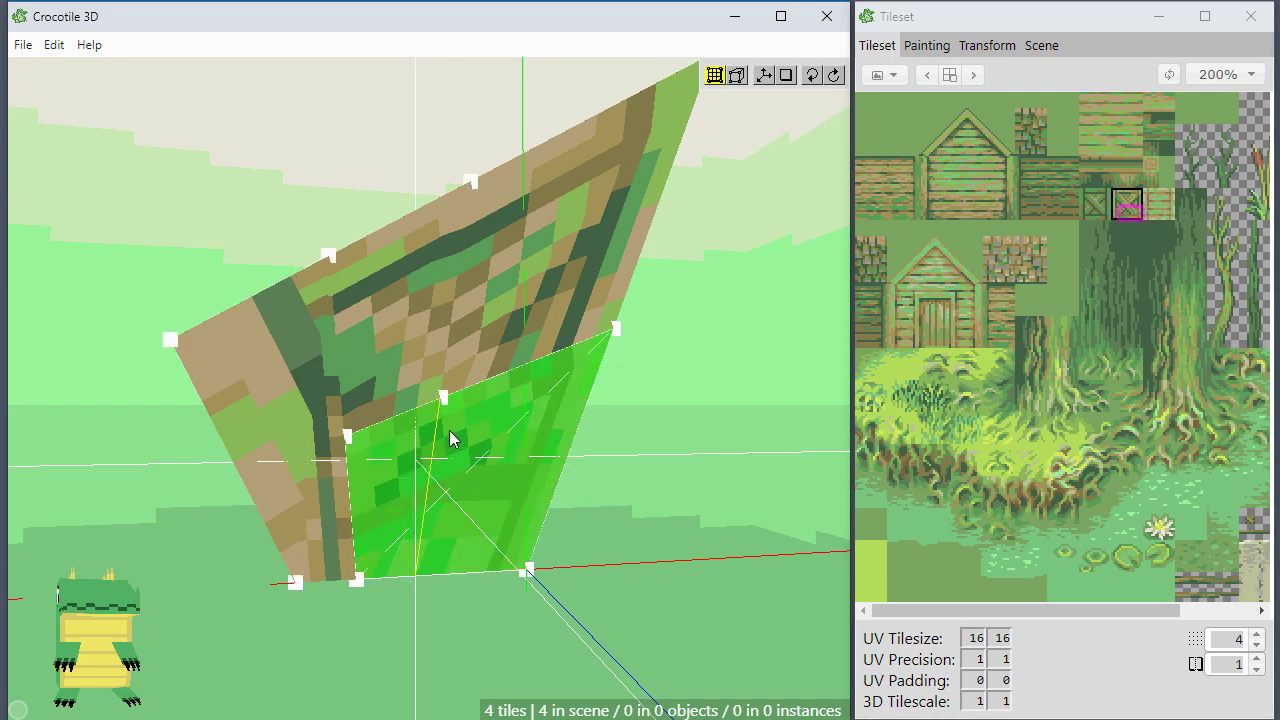
left_click(442, 460)
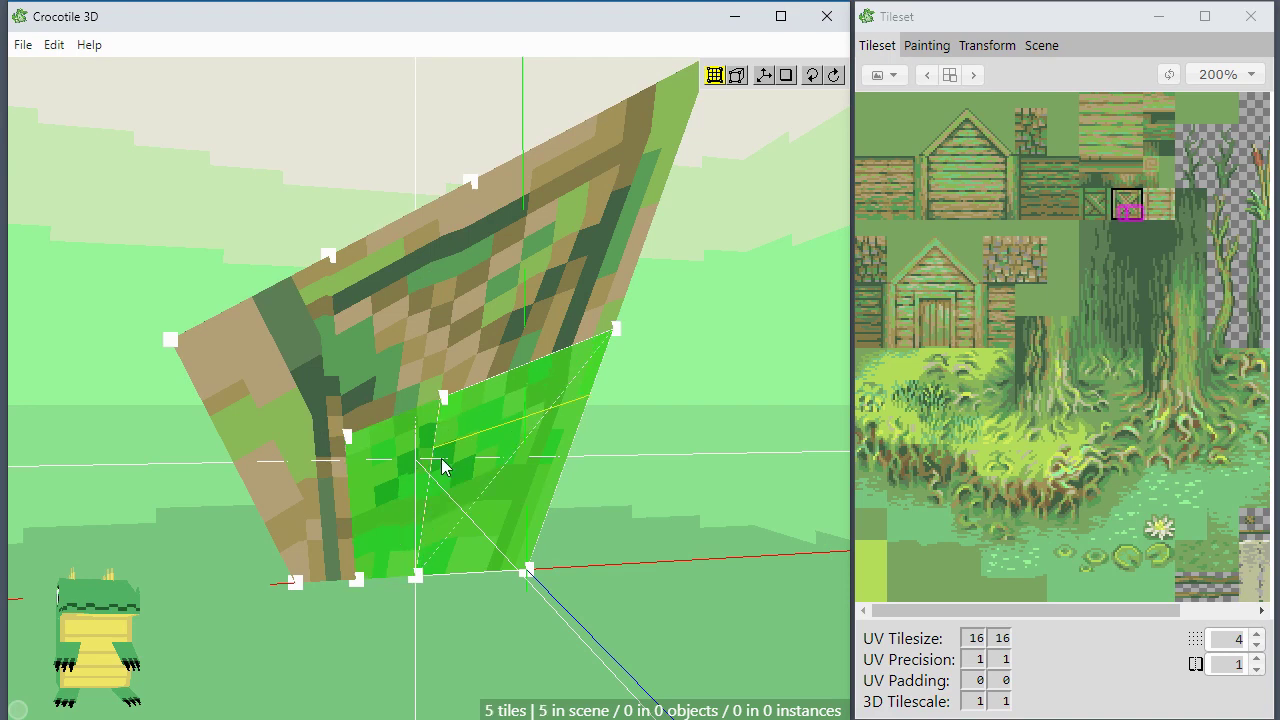
left_click(293, 471, "shift")
key("k")
left_click(314, 449)
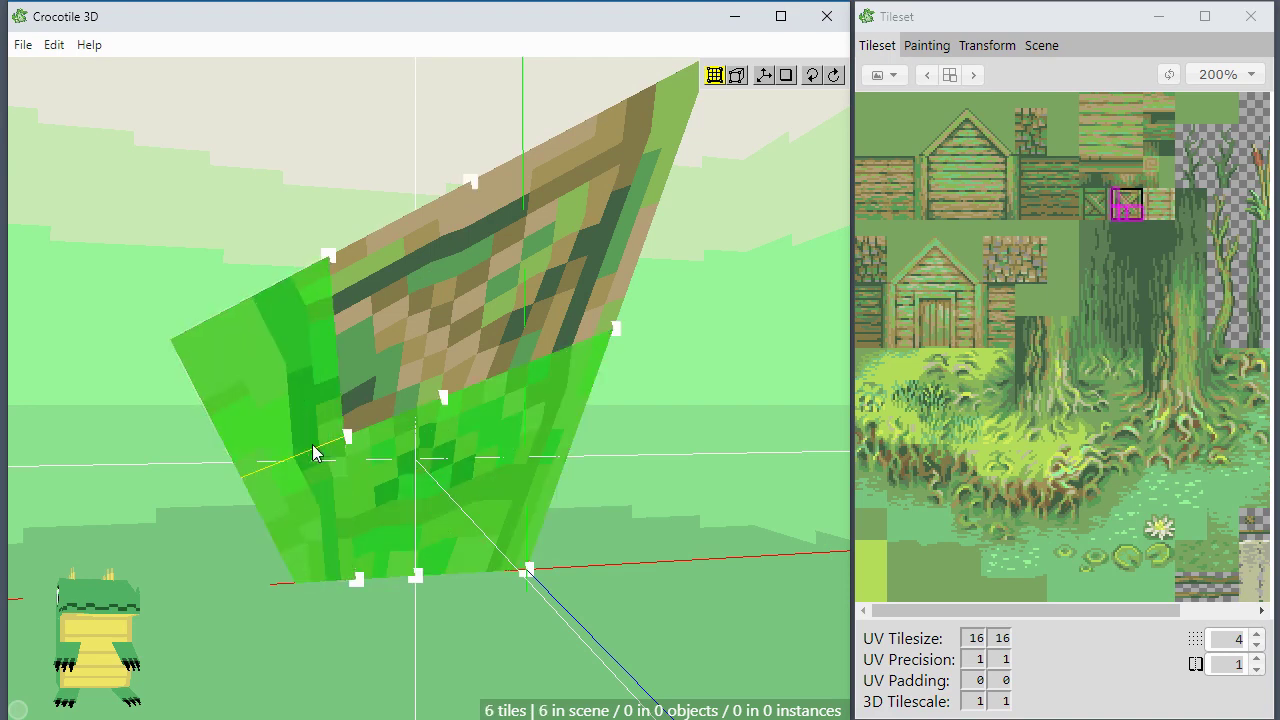
left_click(588, 444)
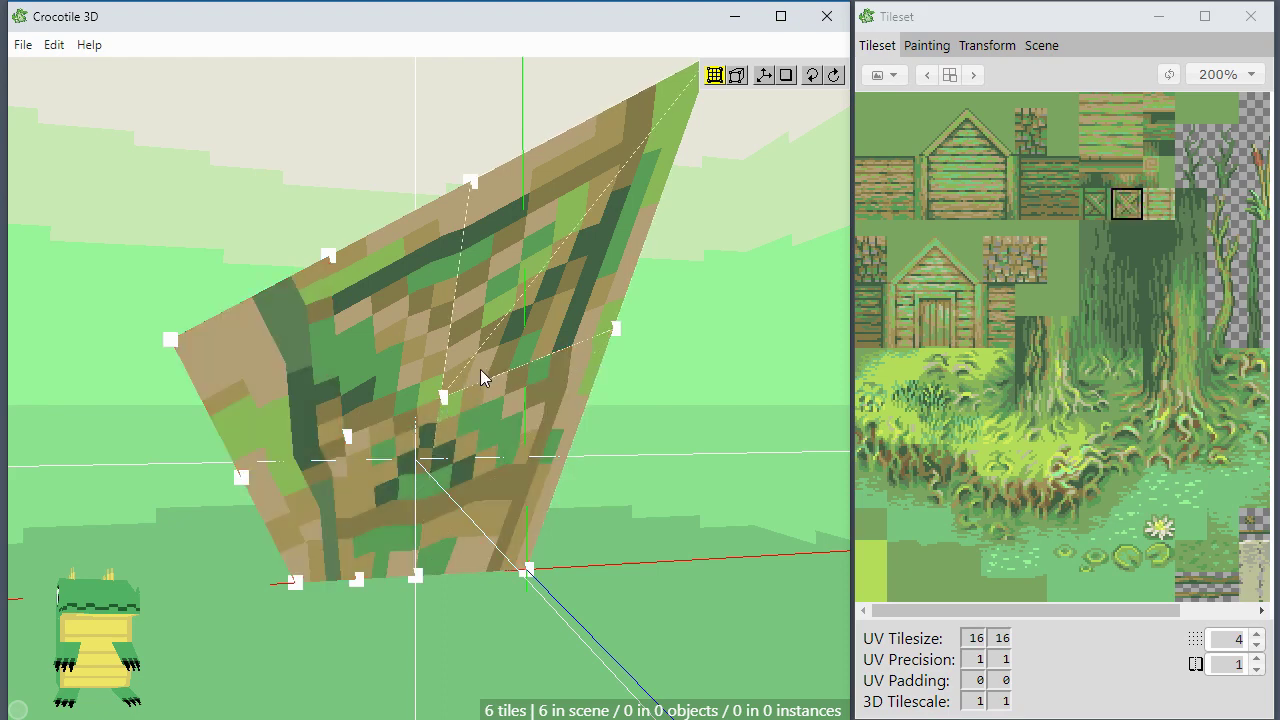
Select the two inner vertices of the further cut tile, align them to the grid and check them from another angle.
left_click_drag(481, 378, 323, 480)
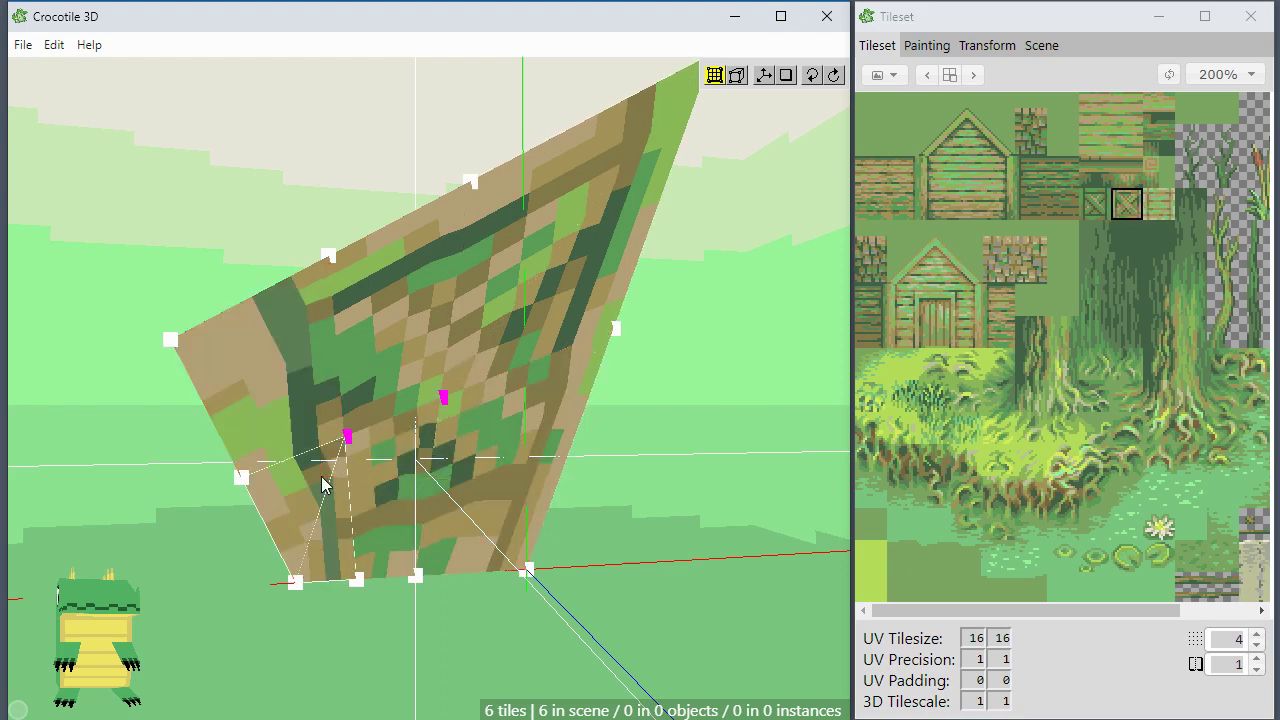
right_click(630, 403)
mouse_move(780, 449)
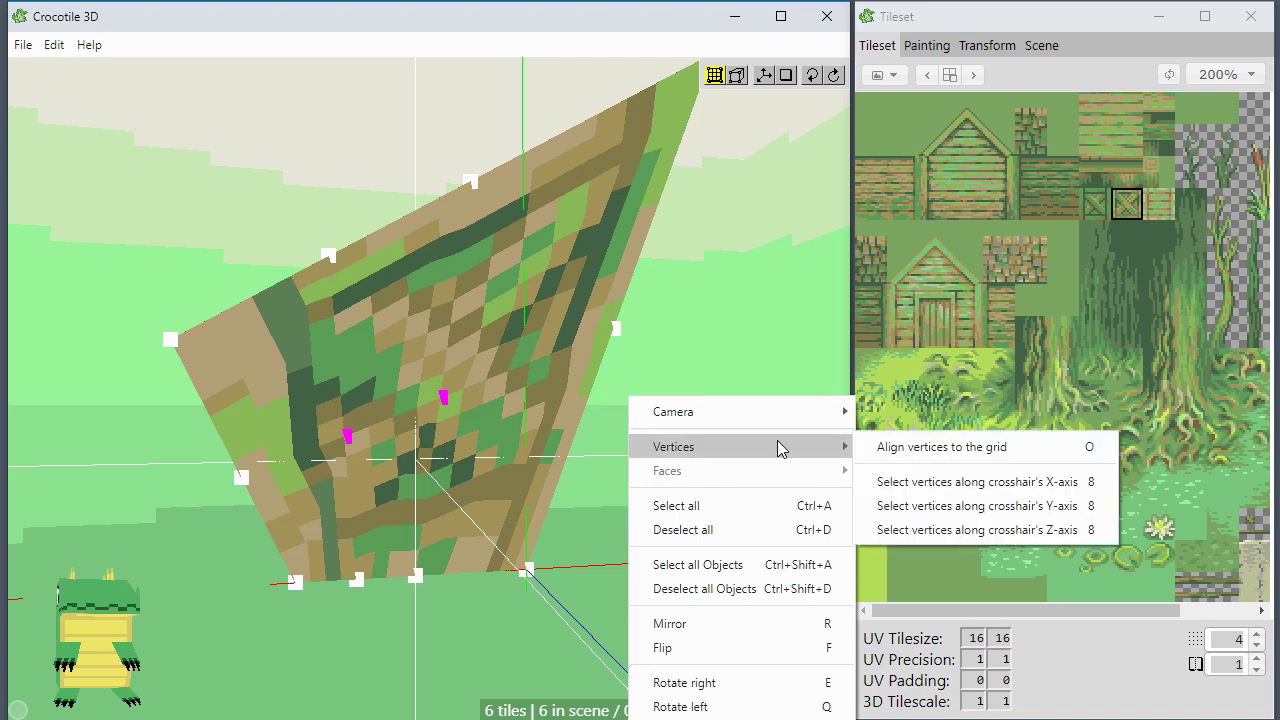
left_click(890, 449)
key("space")
left_click_drag(557, 480, 477, 489)
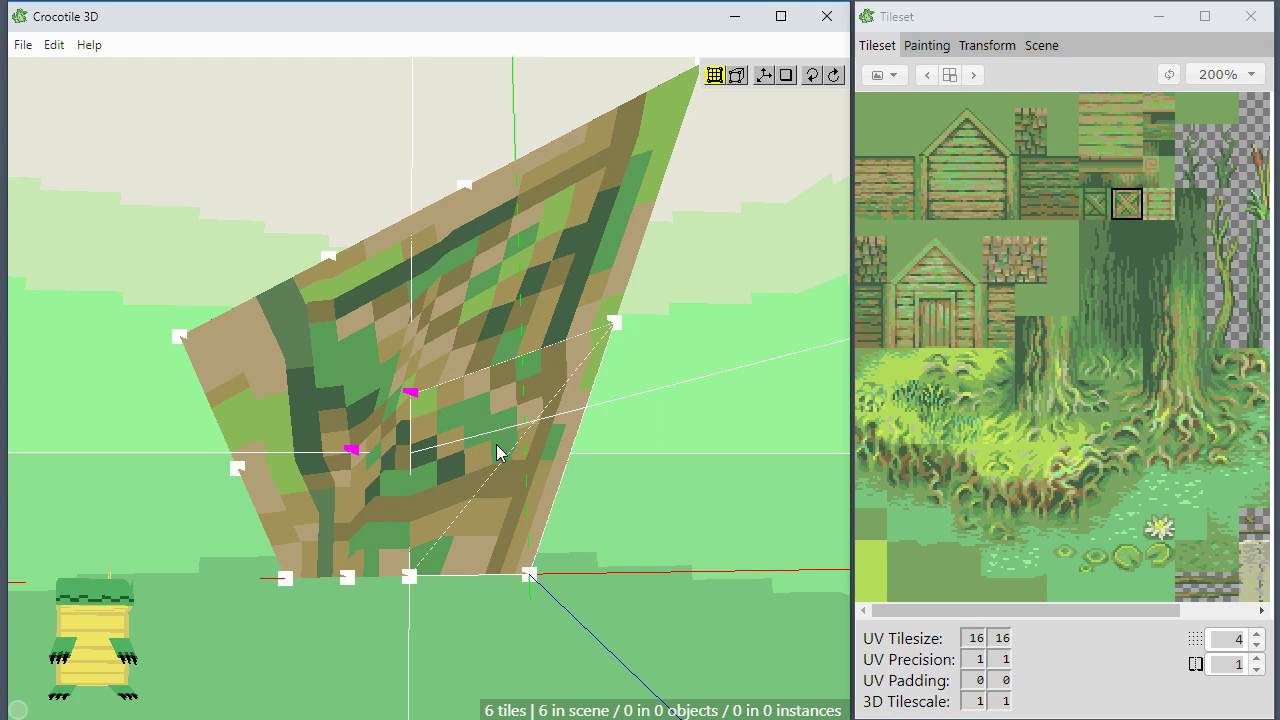
Undo the vertex alignment and pull the inner vertex of the upper-right piece away from the shared corner.
key("ctrl+z")
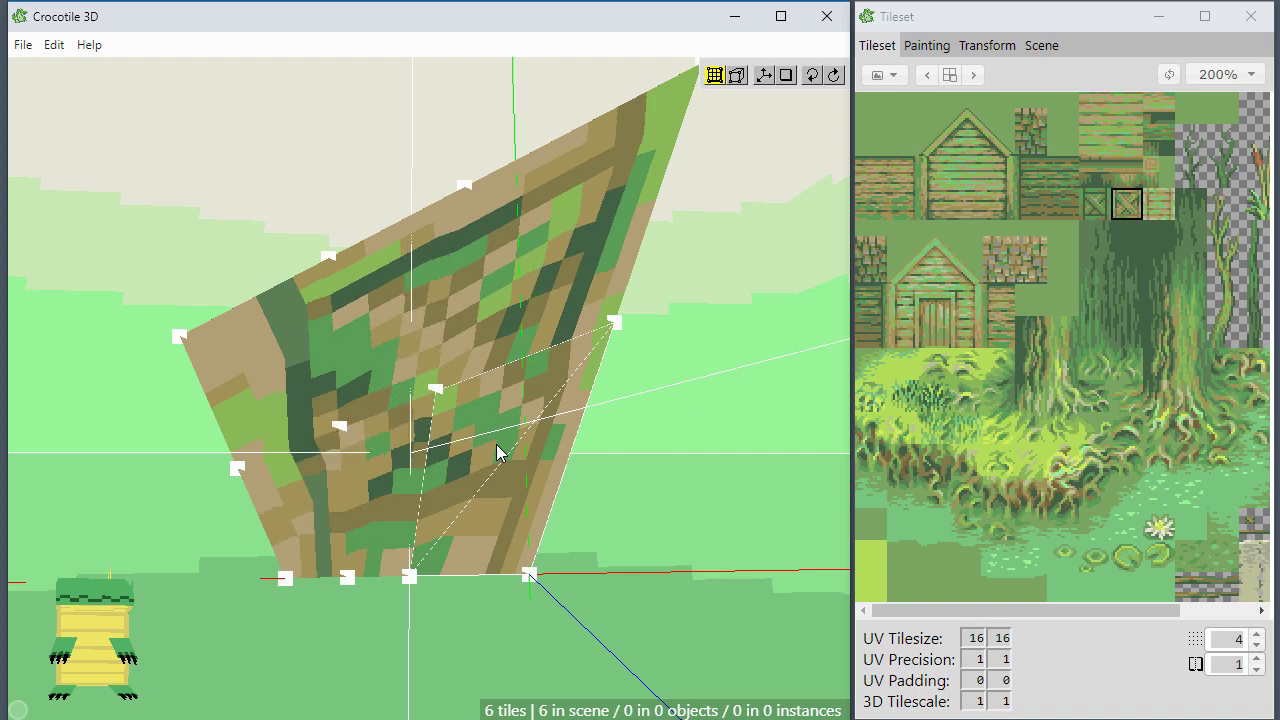
left_click(428, 407)
left_click_drag(428, 401, 453, 360)
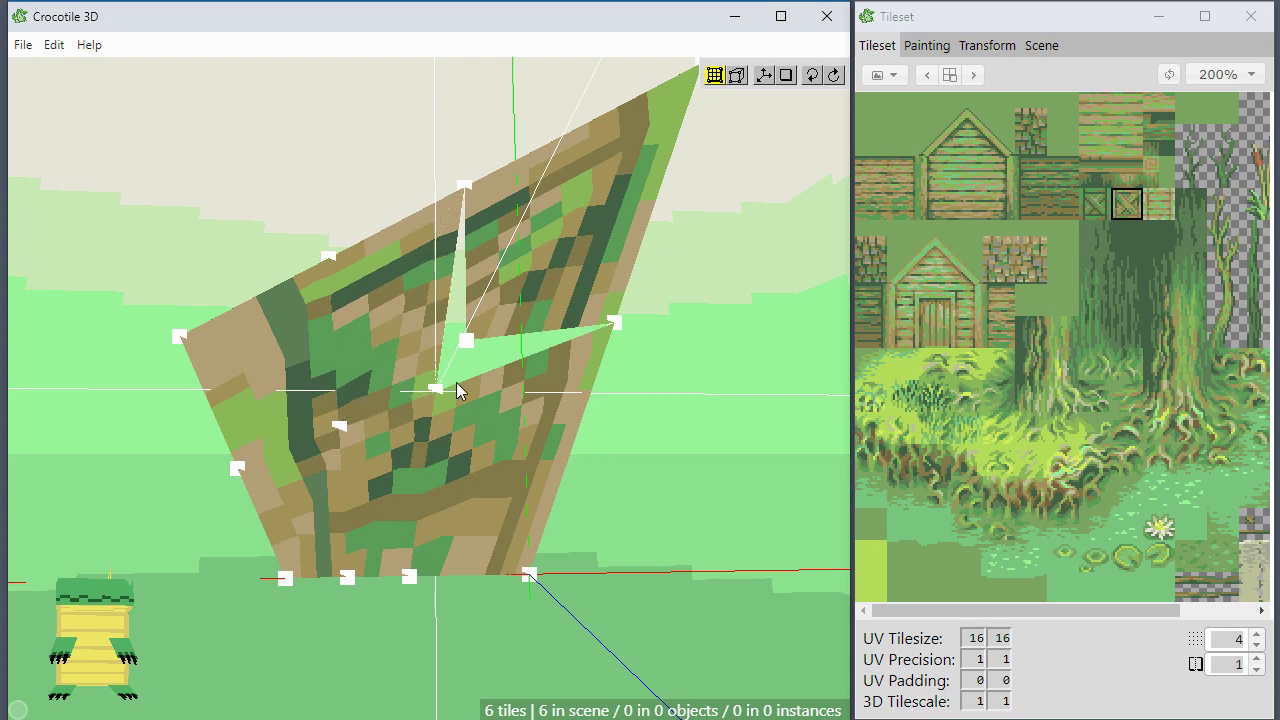
Select the detached vertex of the upper-right piece and set the grid resolution to 1.
left_click(471, 333)
left_click(494, 323)
left_click(466, 340)
left_click(1256, 645)
left_click(1256, 645)
left_click(1256, 645)
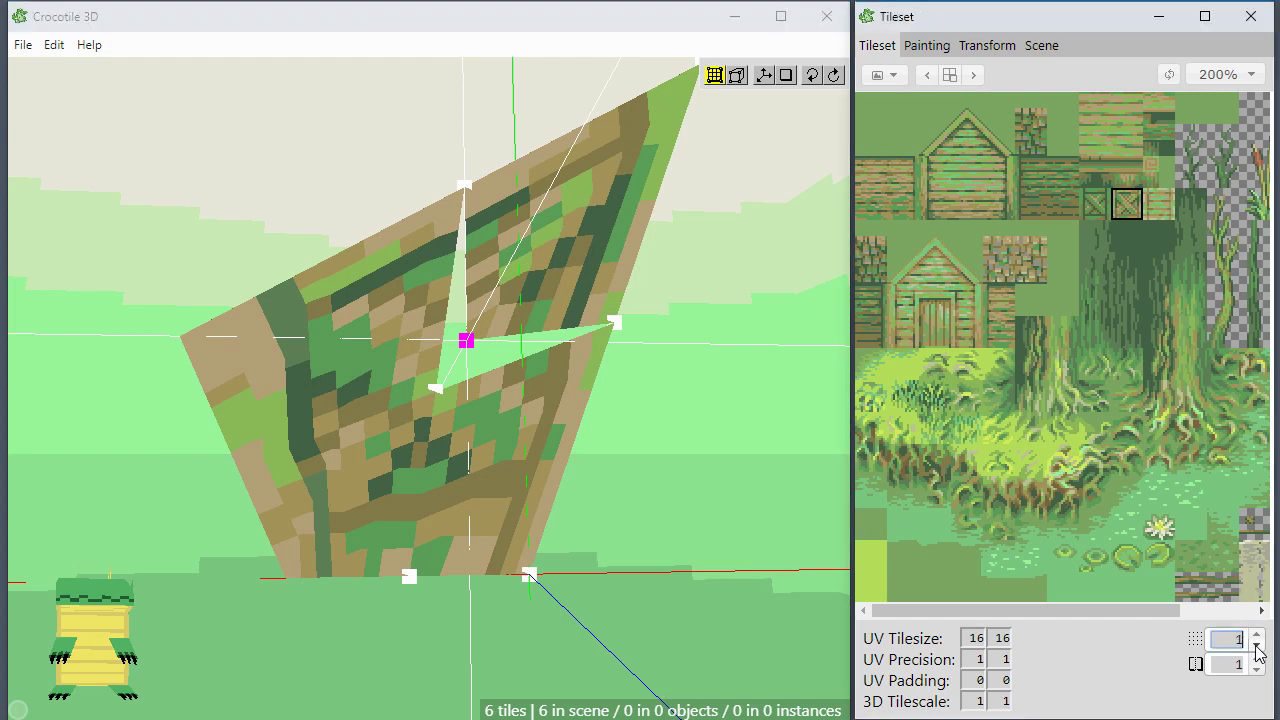
Move the detached vertex back down and left toward the shared corner in single grid steps.
left_click(652, 463)
key("s")
key("s")
key("a")
key("a")
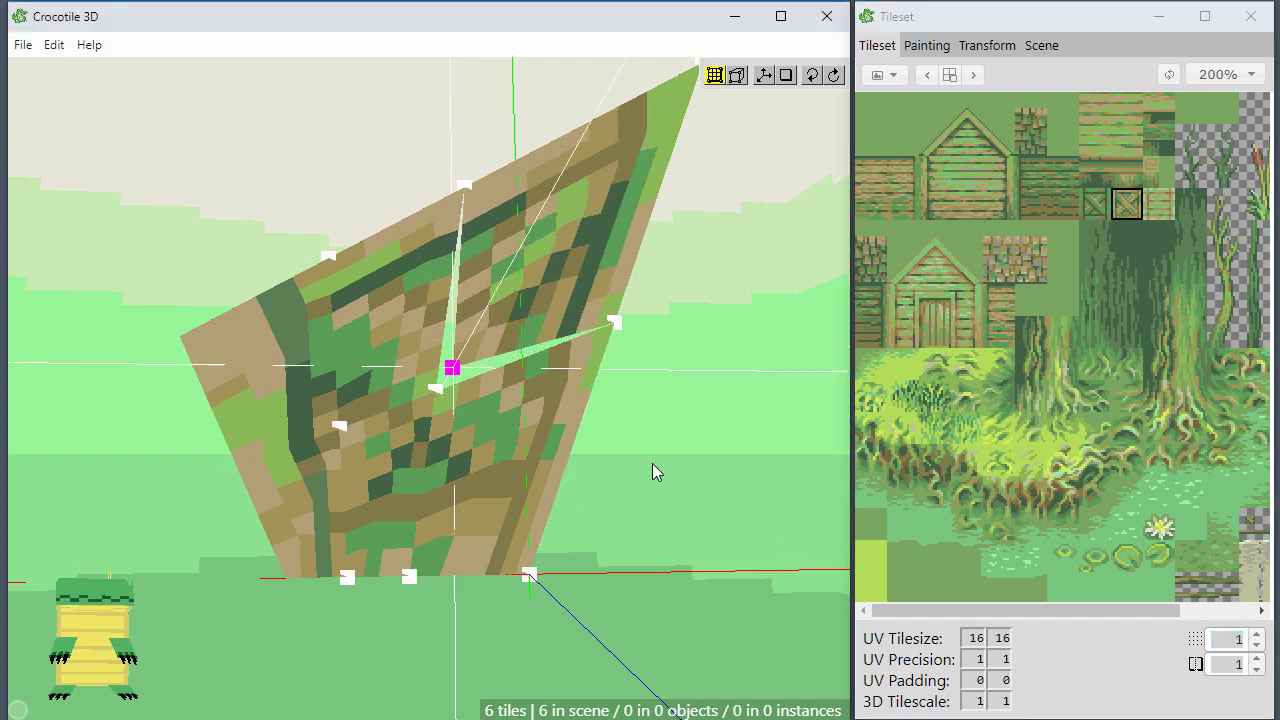
key("s")
key("space")
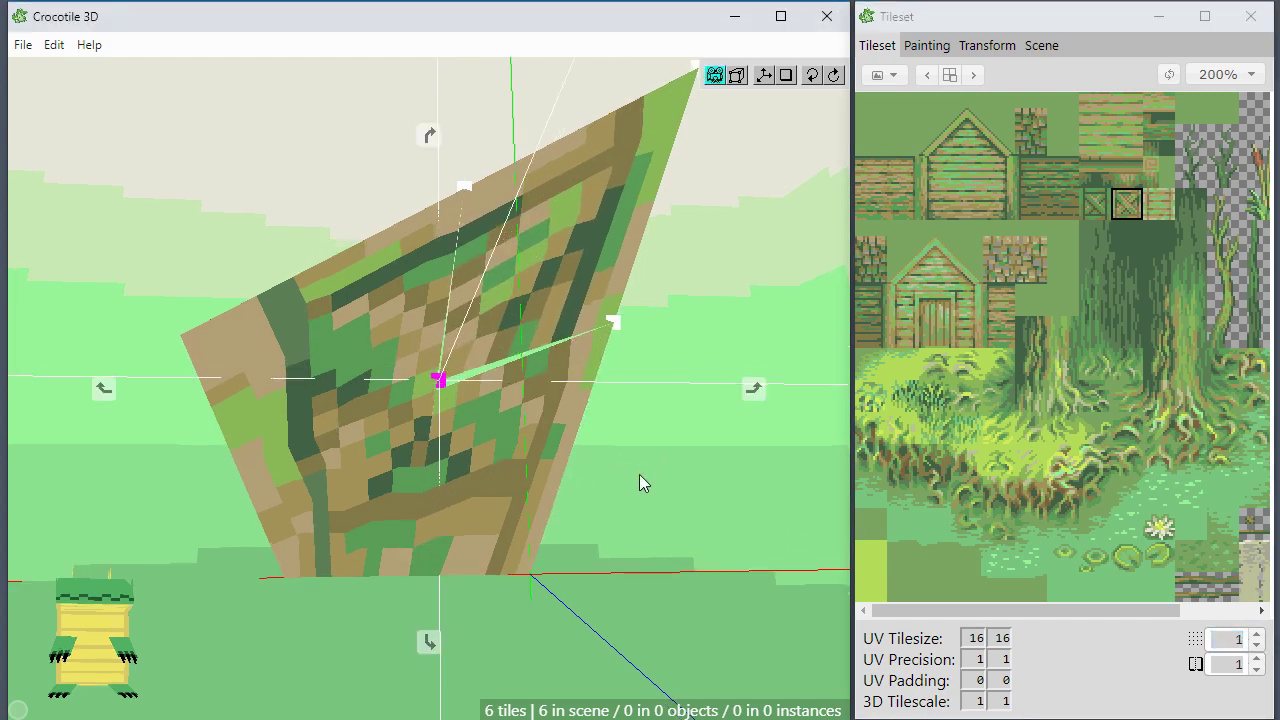
Shift the detached vertex in grid steps to the upper right of the shared corner, checking its distance up close.
scroll(639, 474, "up", 3)
left_click_drag(554, 490, 518, 524)
right_click_drag(518, 524, 516, 486)
key("space")
key("a")
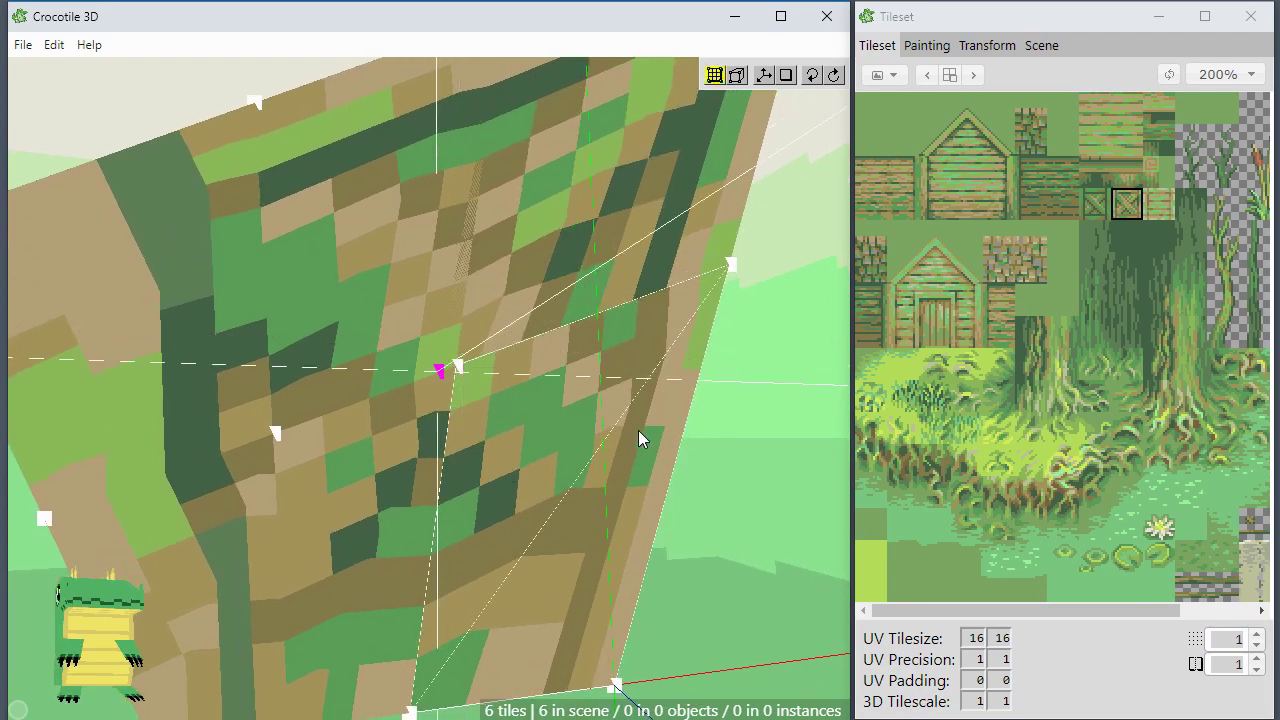
key("w")
key("d")
key("space")
scroll(475, 386, "up", 1)
key("d")
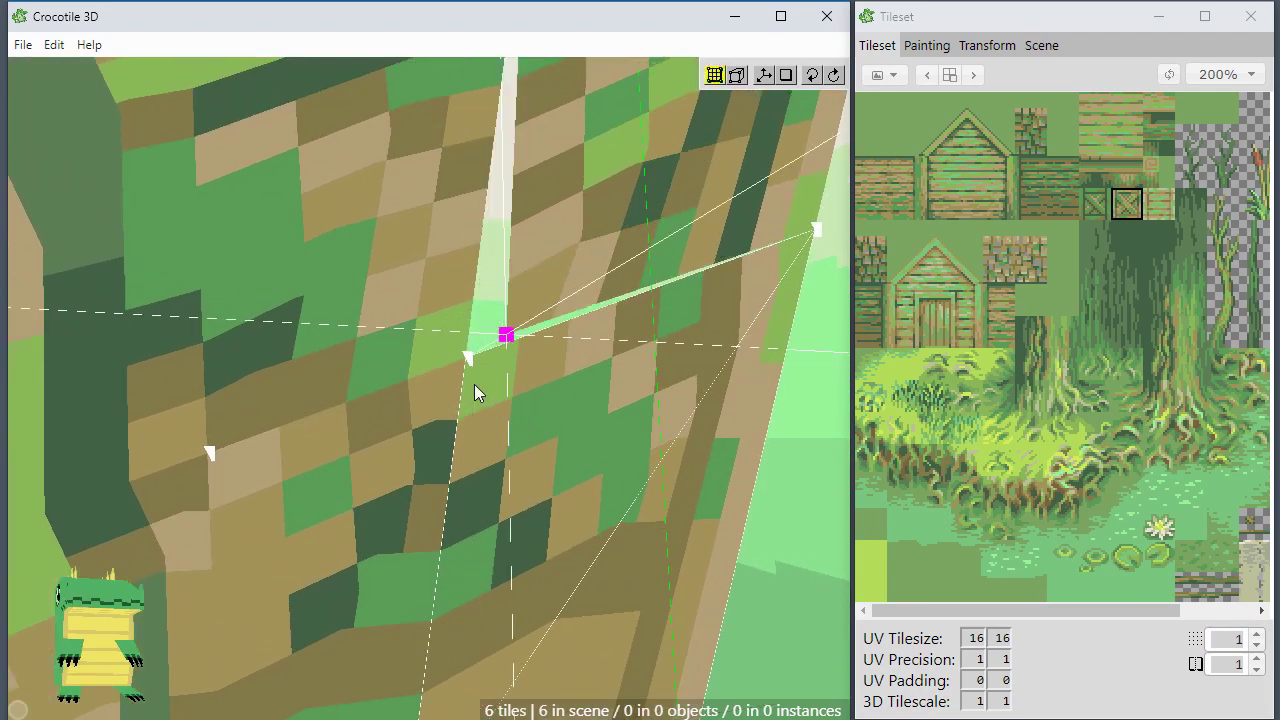
Fine-position the detached vertex just above the shared corner, leaving a narrow gap between the upper-right piece and its neighbours.
key("s")
key("a")
key("a")
key("w")
key("d")
mouse_move(476, 393)
left_mouse_down()
mouse_move(507, 394)
mouse_move(473, 425)
mouse_move(476, 393)
mouse_move(462, 382)
left_mouse_up()
key("space")
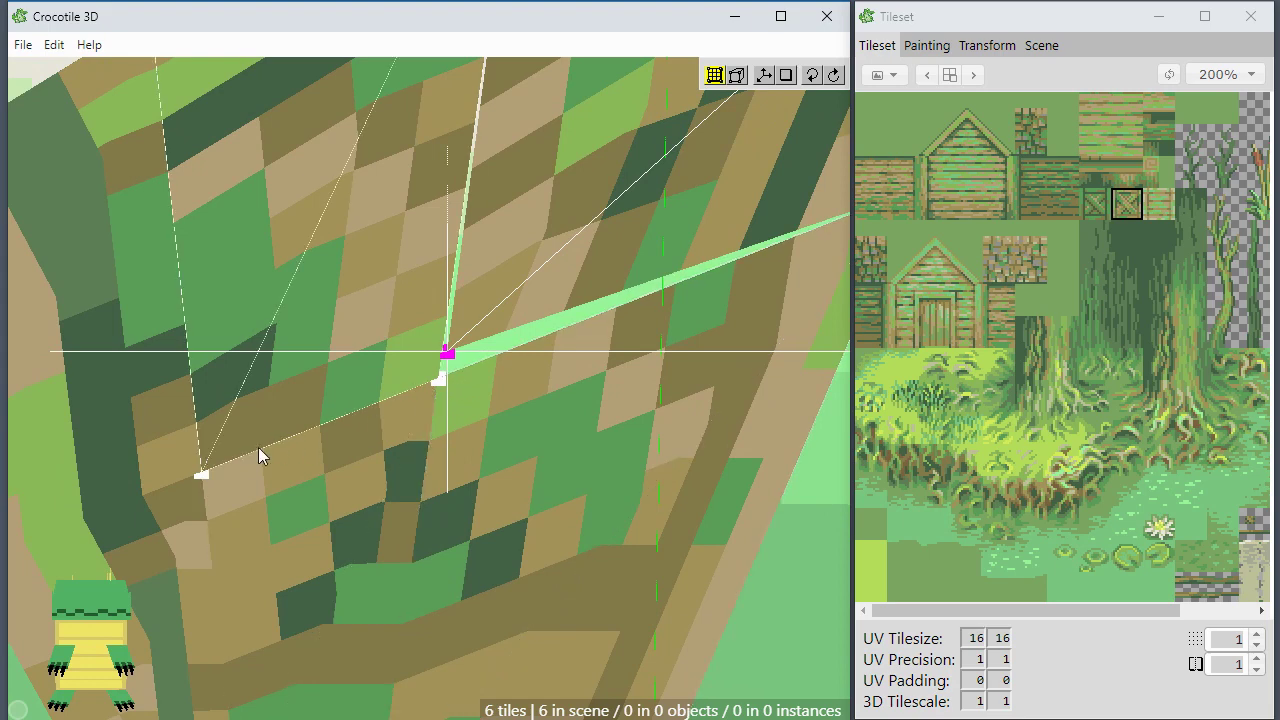
mouse_move(450, 358)
left_mouse_down()
mouse_move(443, 388)
mouse_move(462, 355)
left_mouse_up()
scroll(572, 447, "down", 3)
middle_click_drag(470, 470, 476, 453)
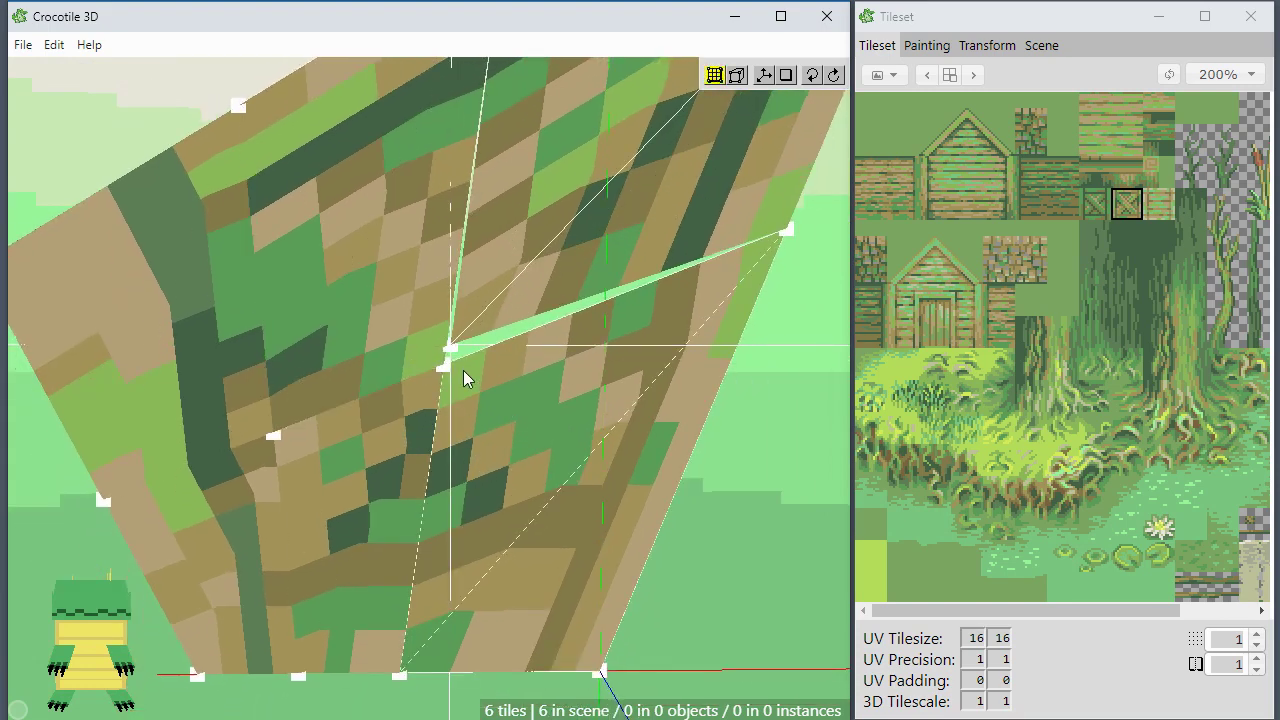
Select the detached vertex together with the shared corner vertices, align them to the grid and inspect them from another angle.
left_click_drag(532, 300, 426, 400)
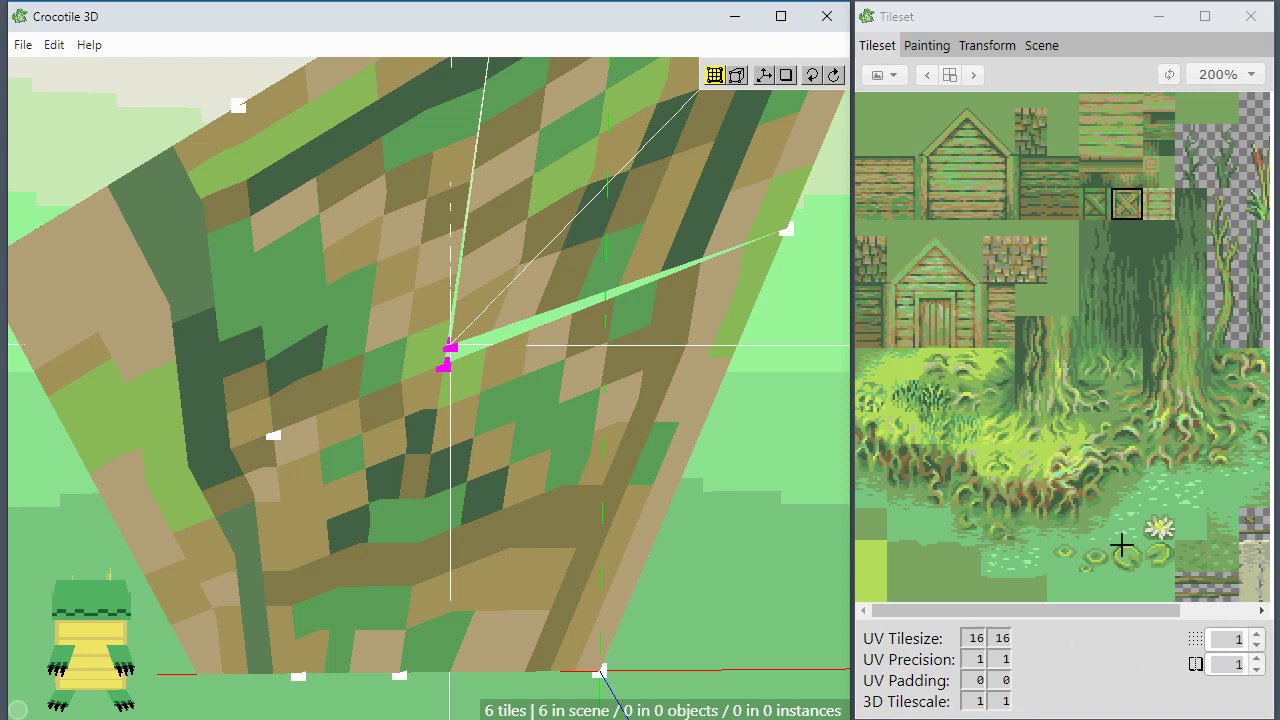
right_click(504, 373)
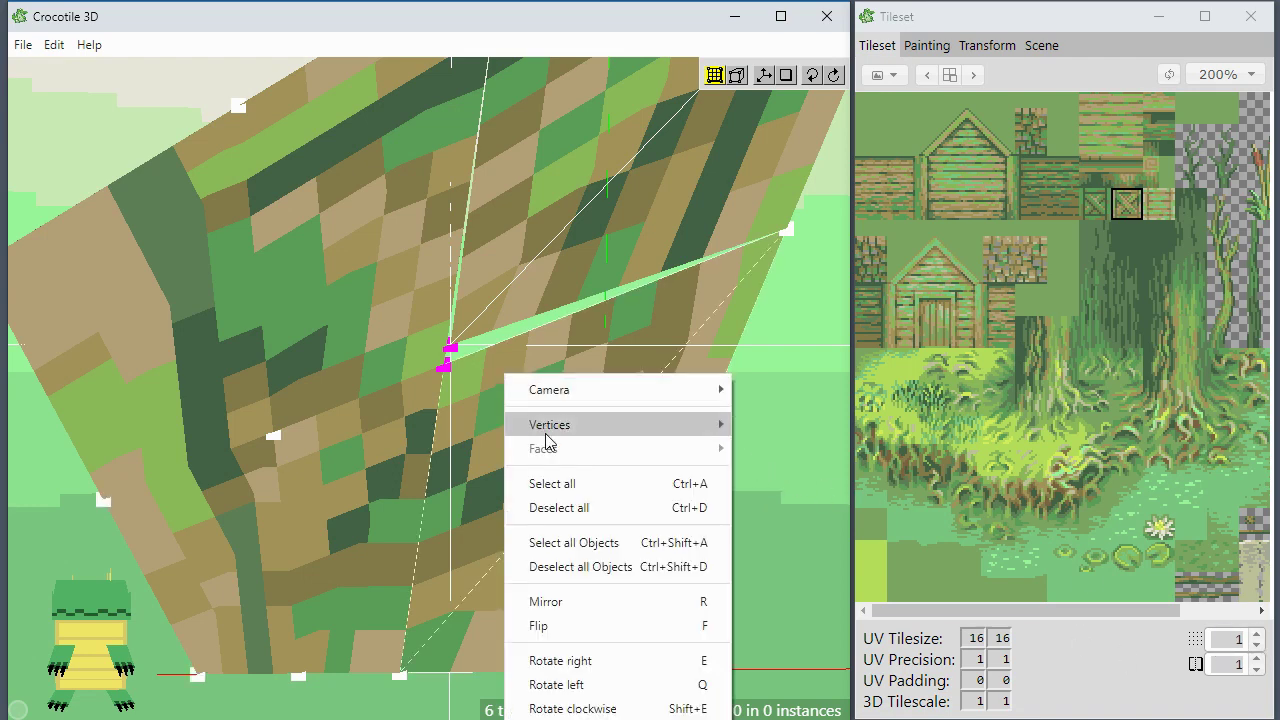
mouse_move(546, 440)
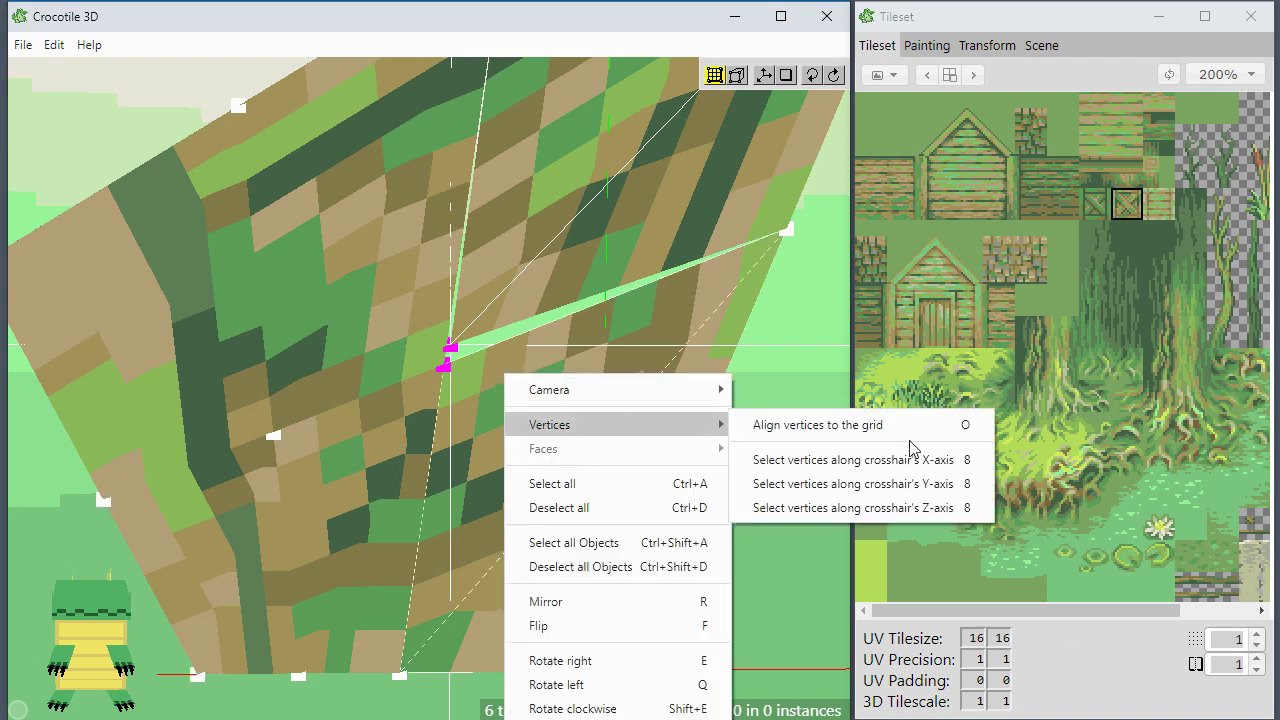
left_click(853, 433)
key("space")
left_click_drag(557, 434, 620, 445)
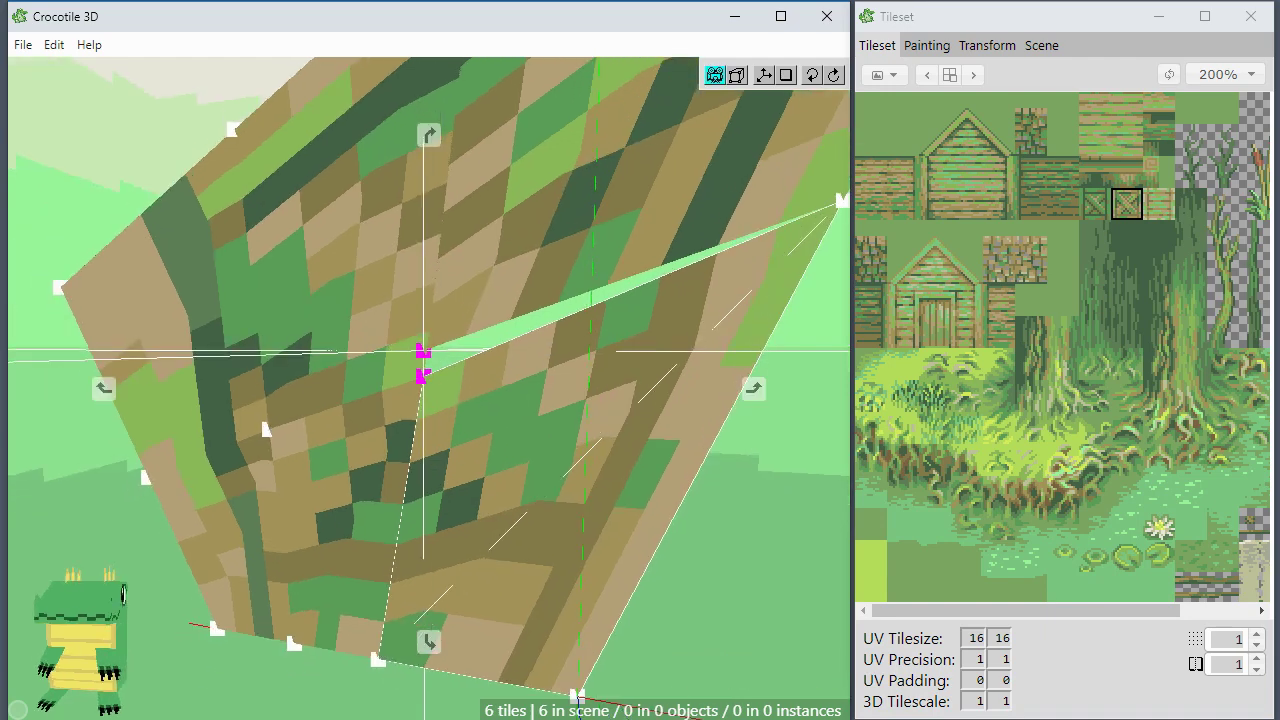
right_click_drag(563, 429, 553, 428)
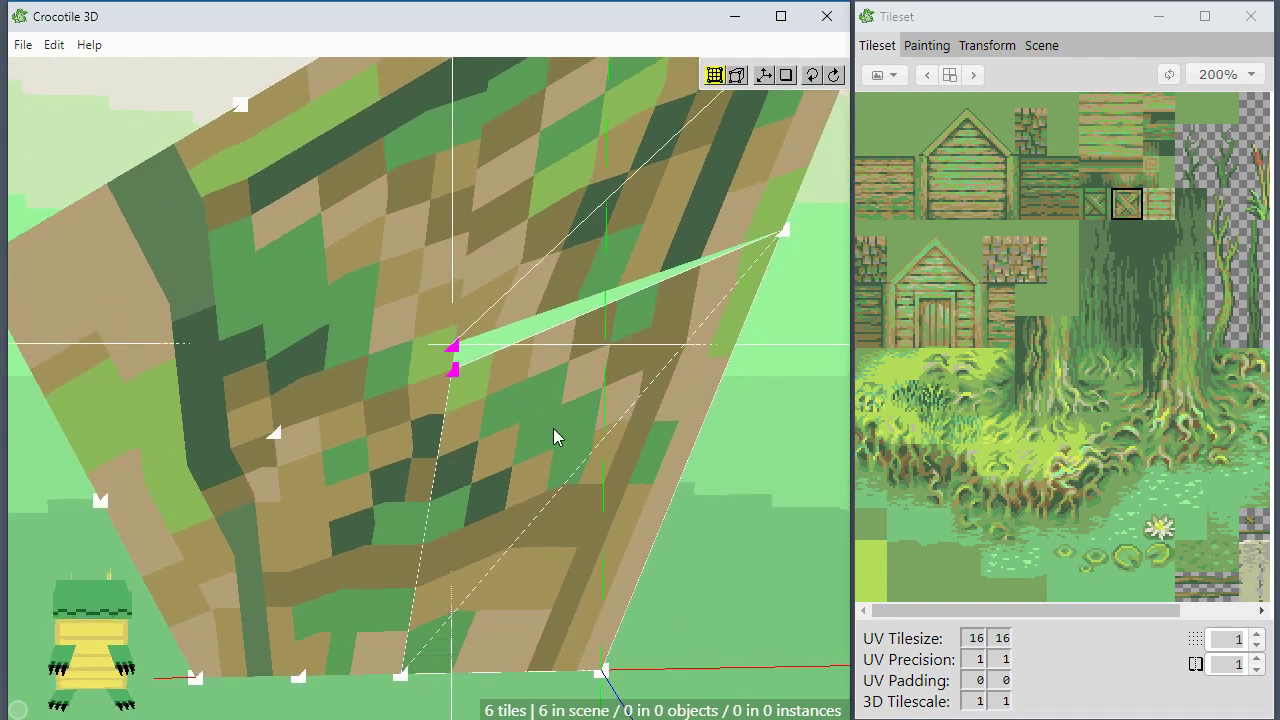
Undo the vertex alignment and bring the separated vertices closer together, leaving only a thin gap between the upper pieces.
key("ctrl+z")
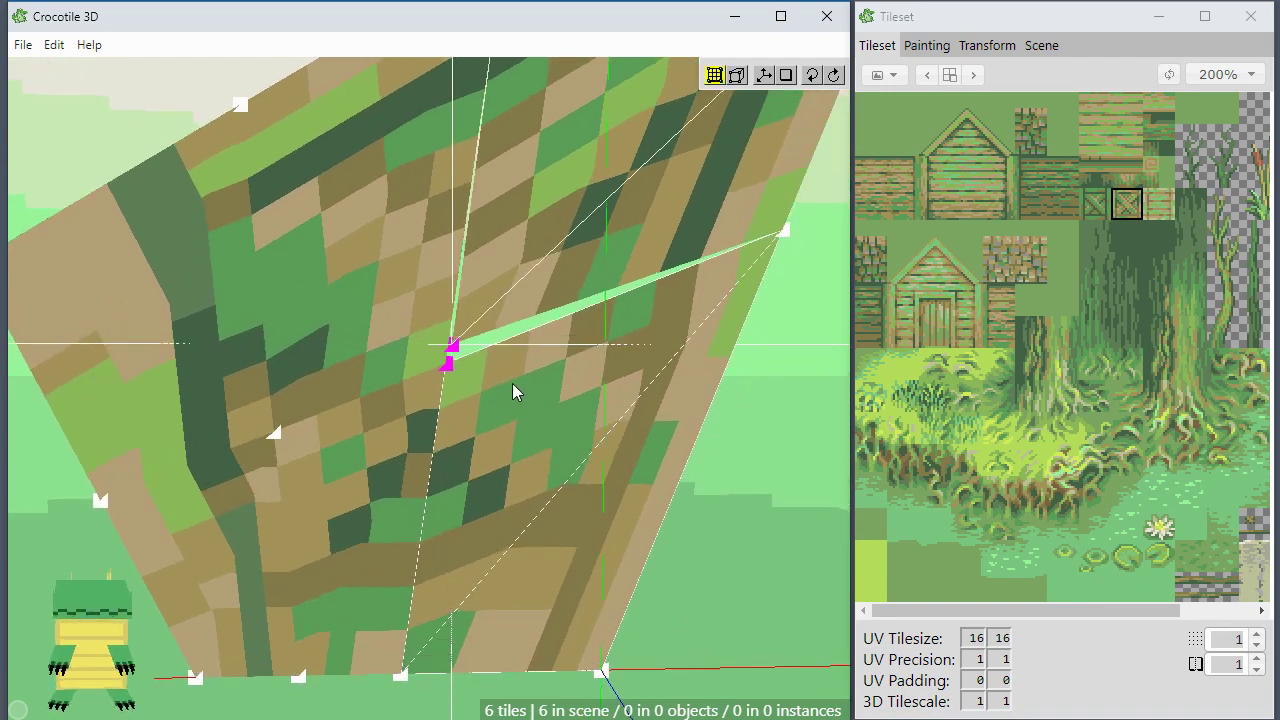
scroll(466, 362, "up", 5)
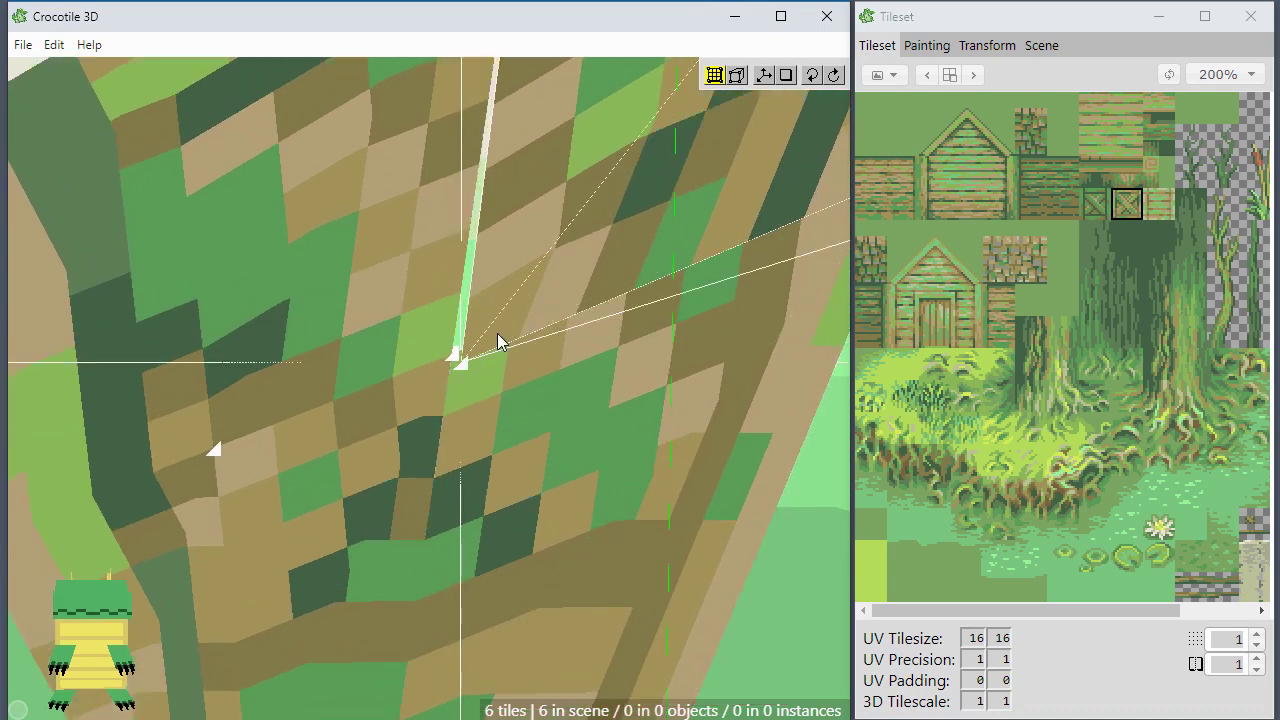
scroll(470, 400, "down", 3)
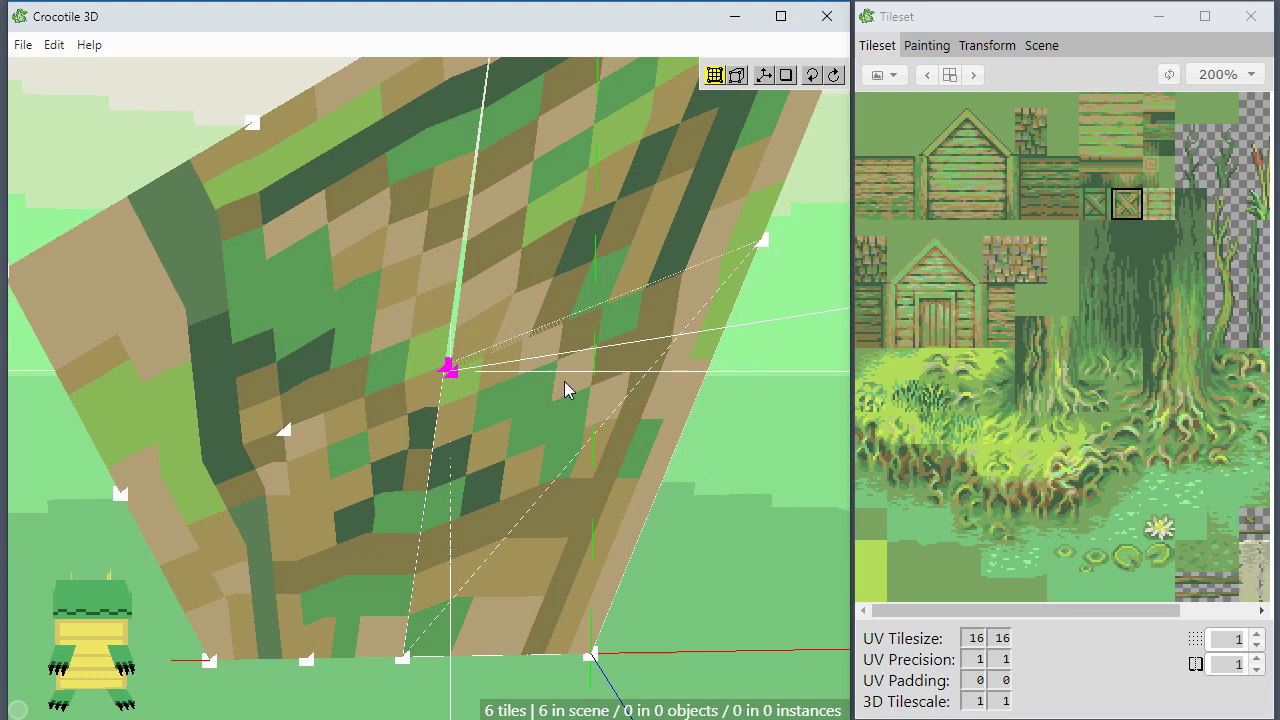
Align the closely spaced selected vertices to the grid, deselect them and check the joint from another angle.
right_click(711, 415)
mouse_move(745, 465)
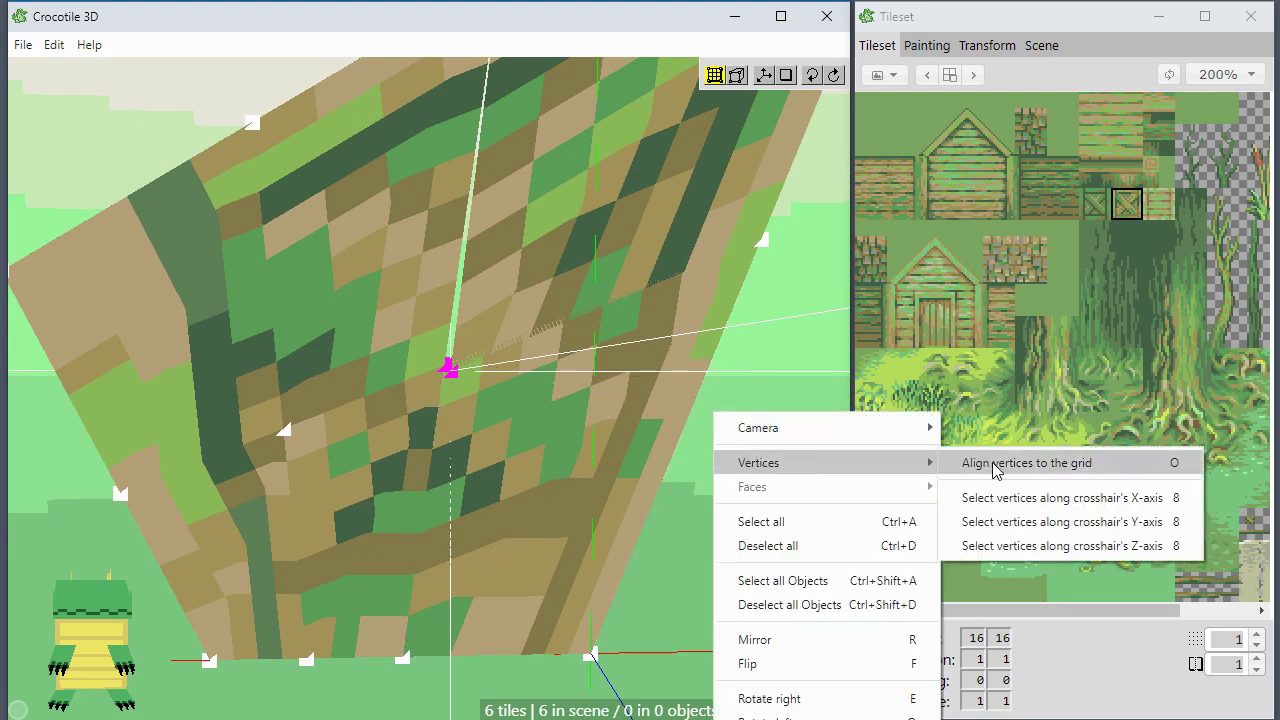
left_click(994, 465)
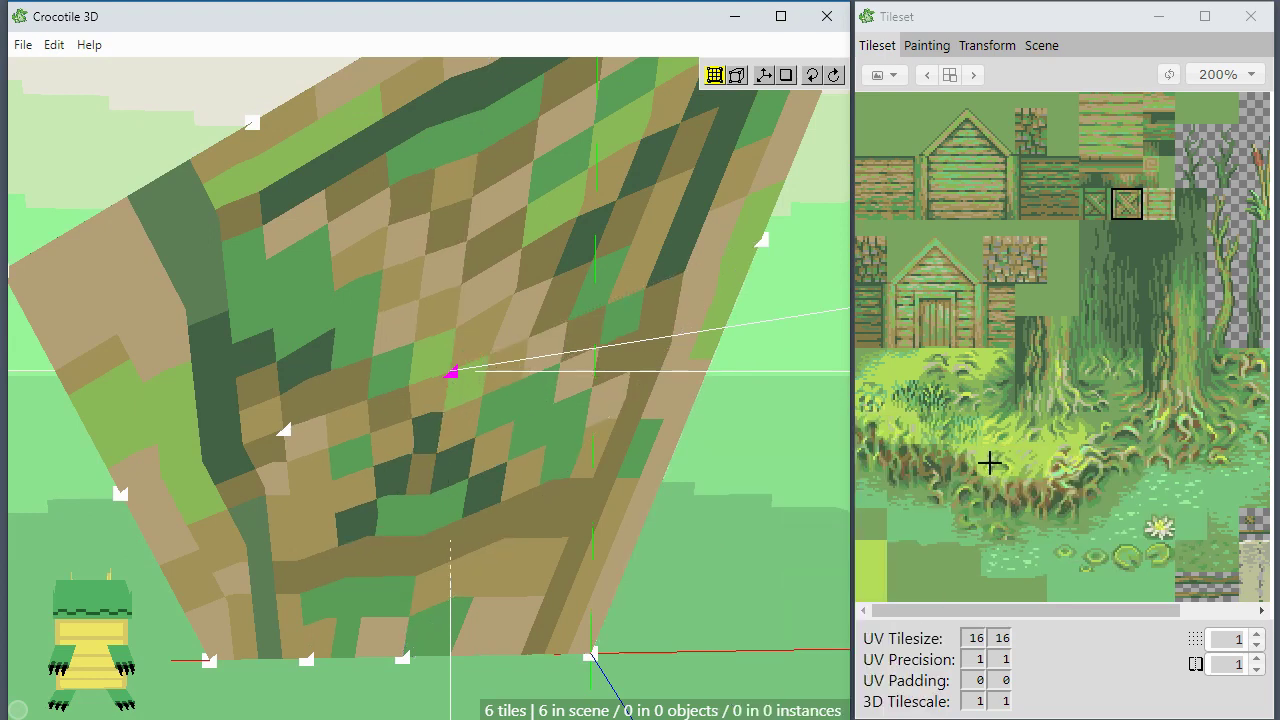
left_click(698, 480)
key("space")
left_click_drag(560, 440, 430, 442)
key("space")
key("space")
key("space")
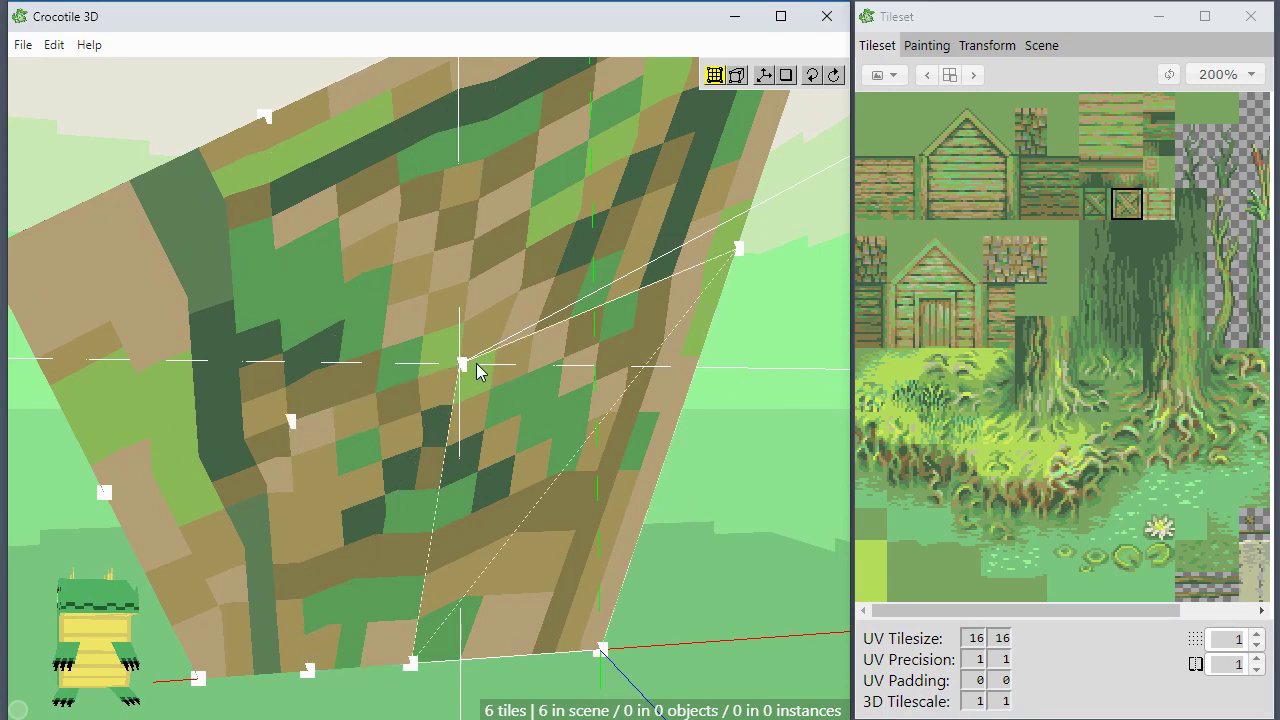
Inspect the joined corner vertex up close and the other inner vertex to its left.
left_click(477, 366)
scroll(476, 356, "up", 2)
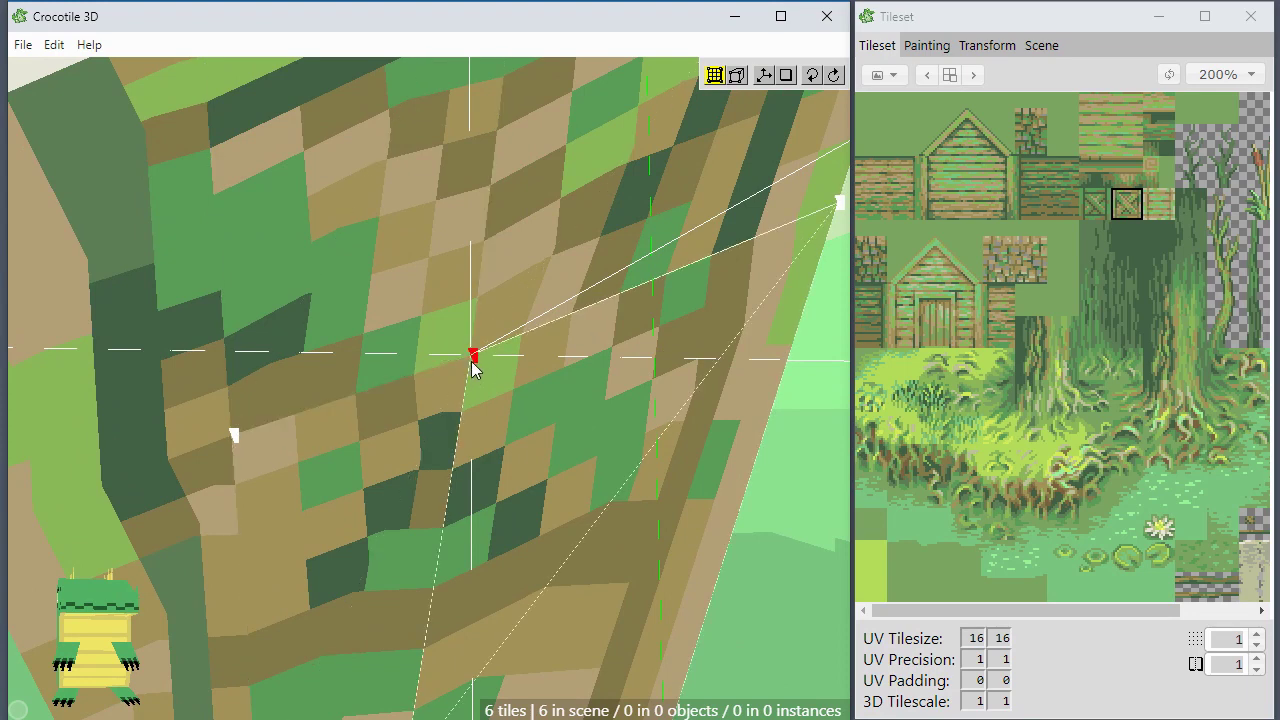
left_click(508, 379)
left_click(236, 434)
scroll(247, 427, "up", 1)
key("space")
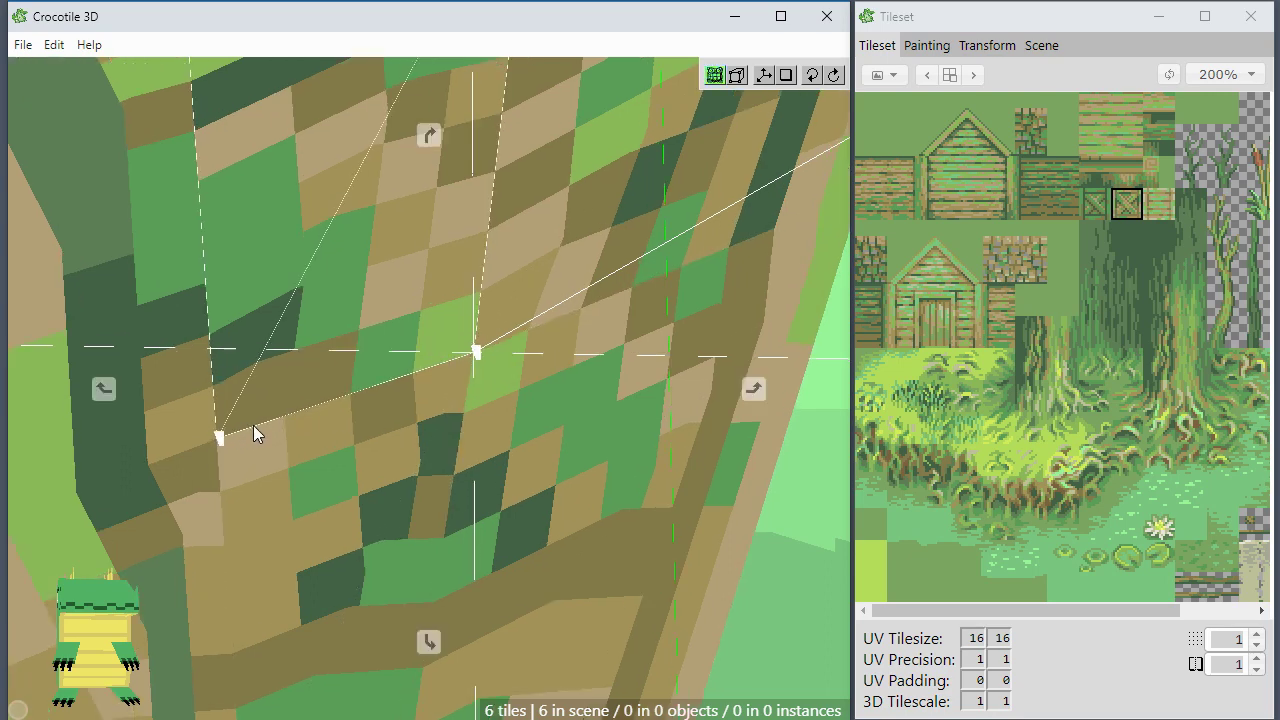
right_click_drag(254, 427, 405, 364)
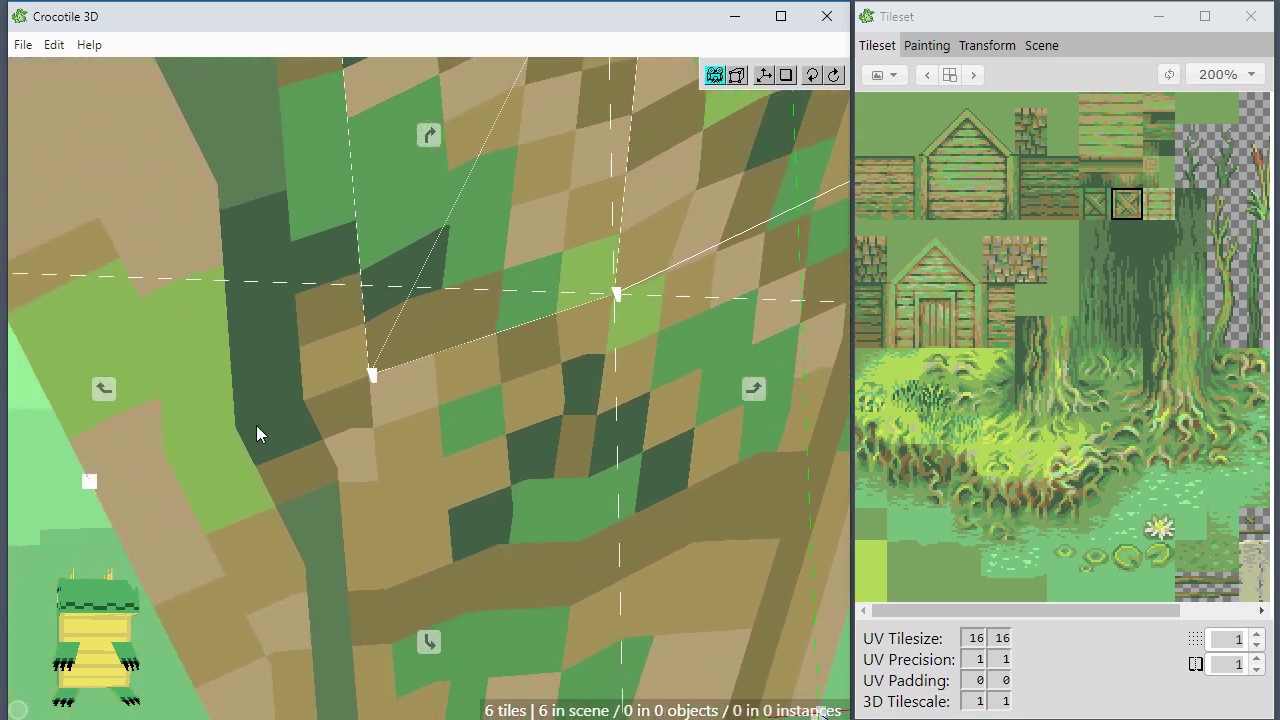
Set the 3D tilescale to 3 by 3 and pick the crate tile with the crossed planks from the tileset.
right_click(372, 376)
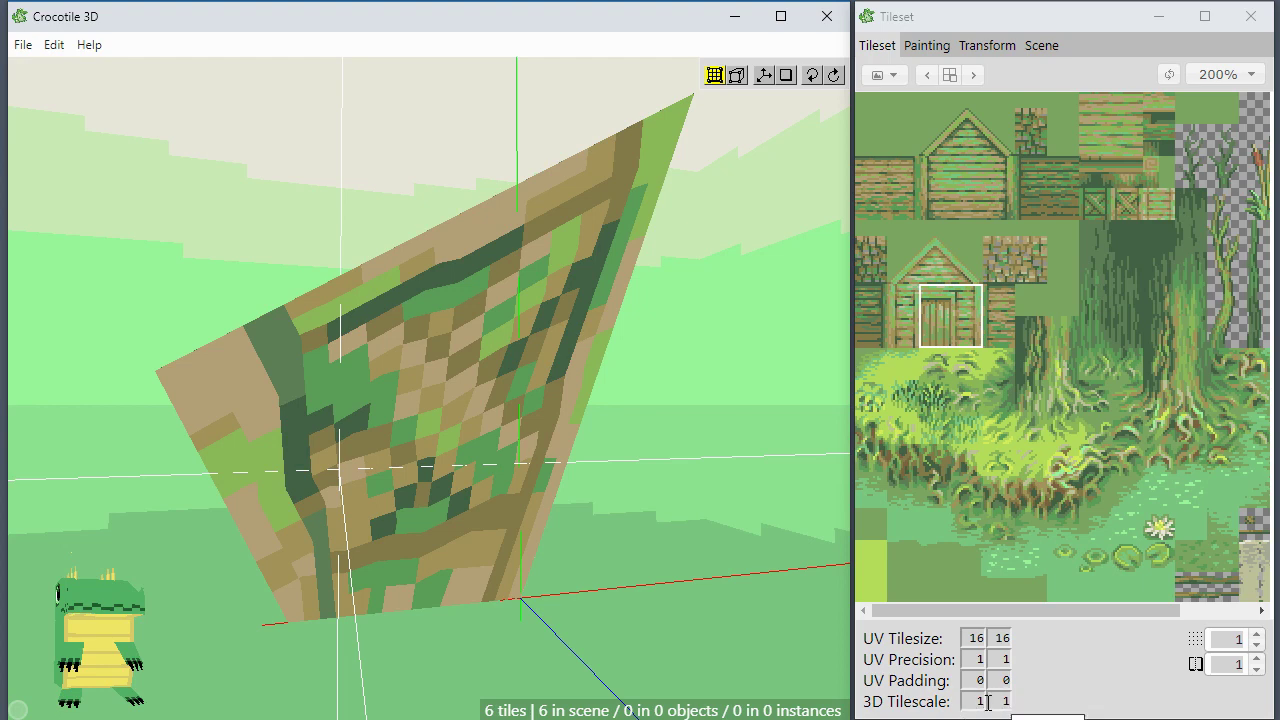
key("space")
right_click_drag(693, 508, 628, 484)
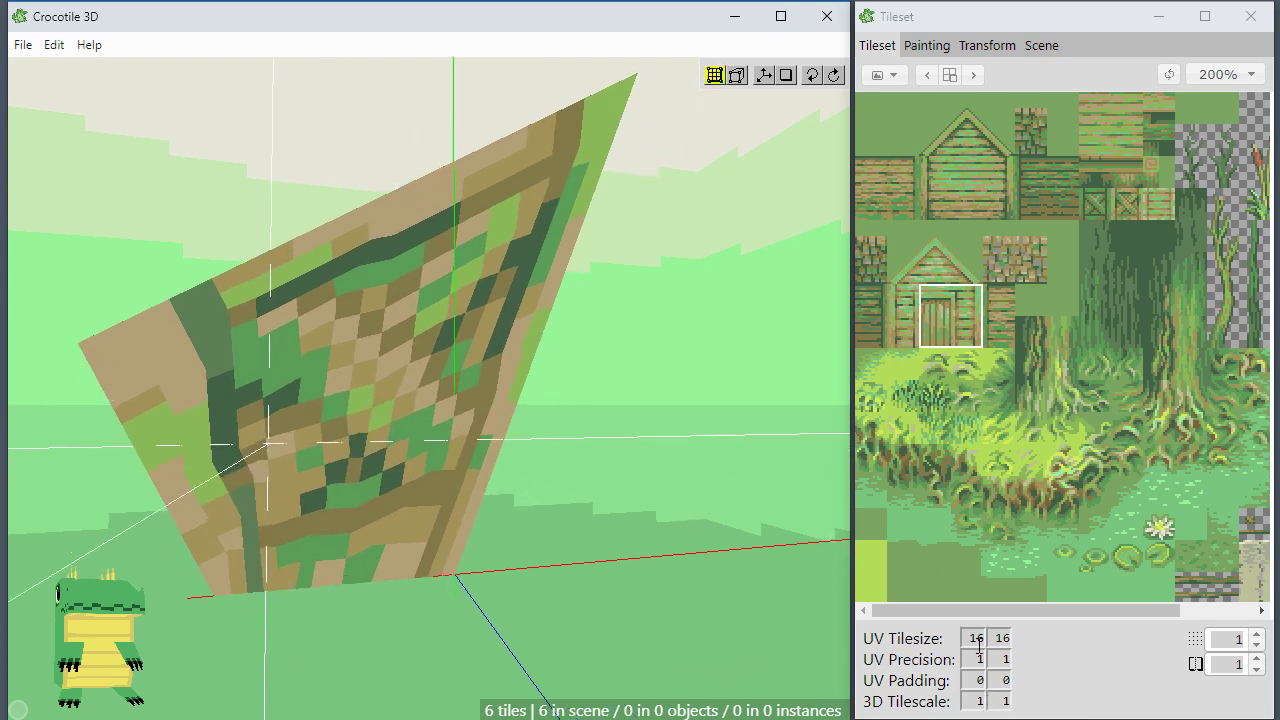
double_click(981, 702)
type("3")
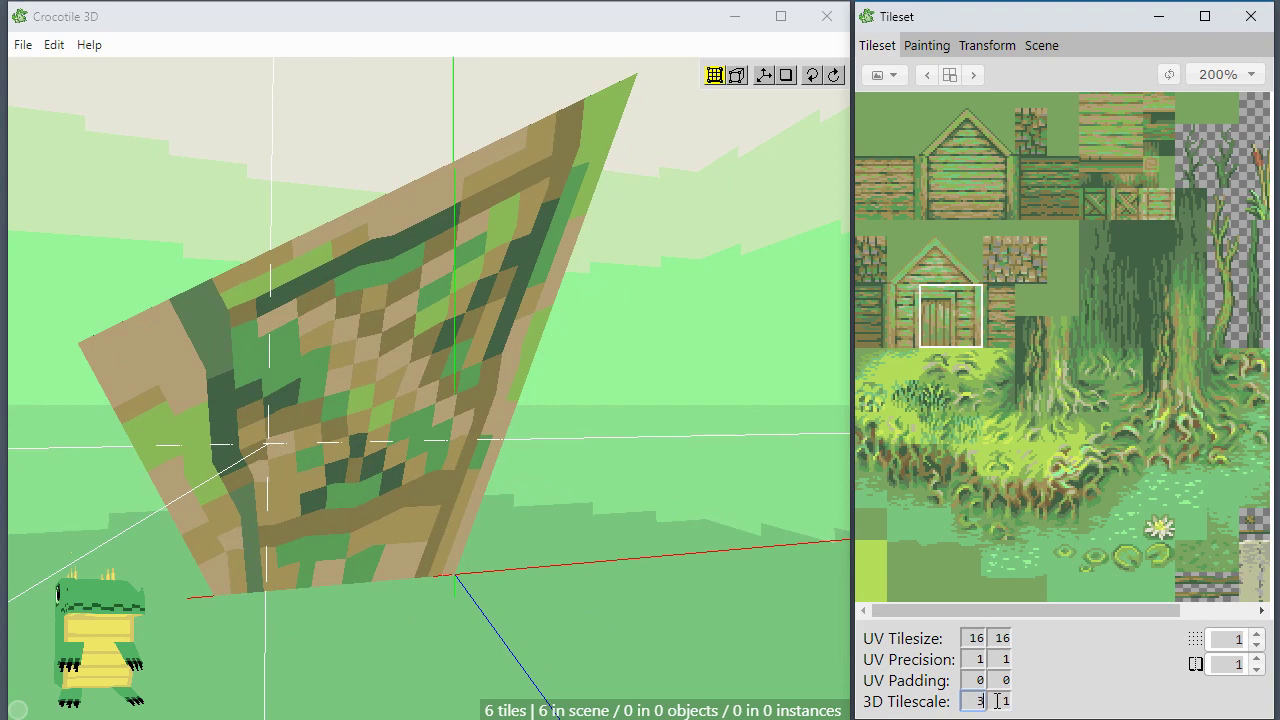
key("Tab")
type("3")
left_click(1128, 204)
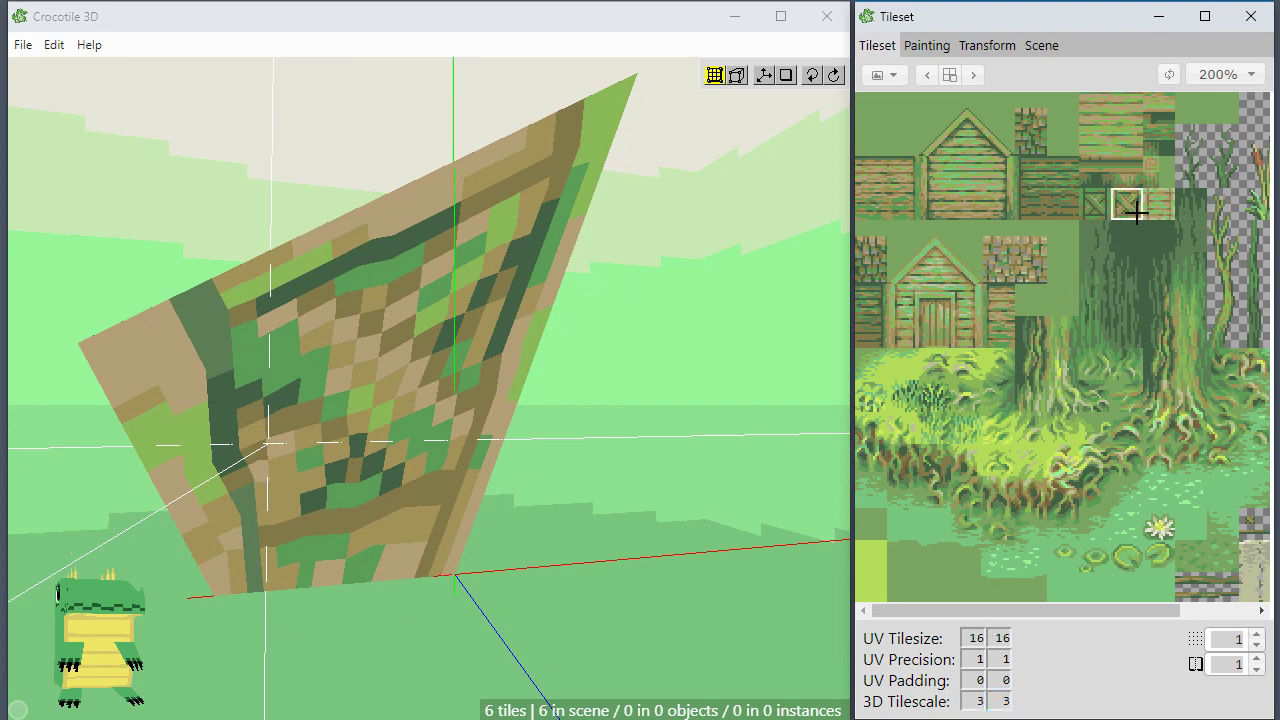
Preview the enlarged crate tile beside the deformed tile from a more distant viewpoint.
right_click(648, 478)
left_click(675, 446)
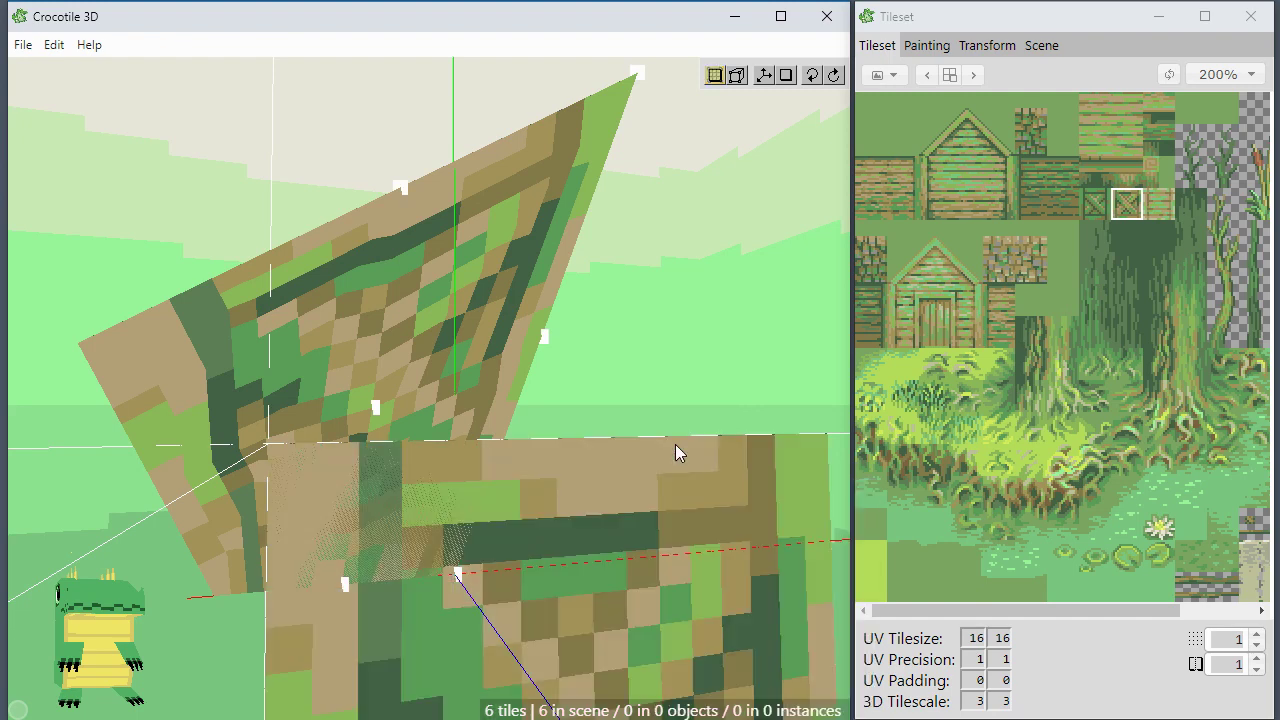
key("space")
scroll(633, 382, "down", 4)
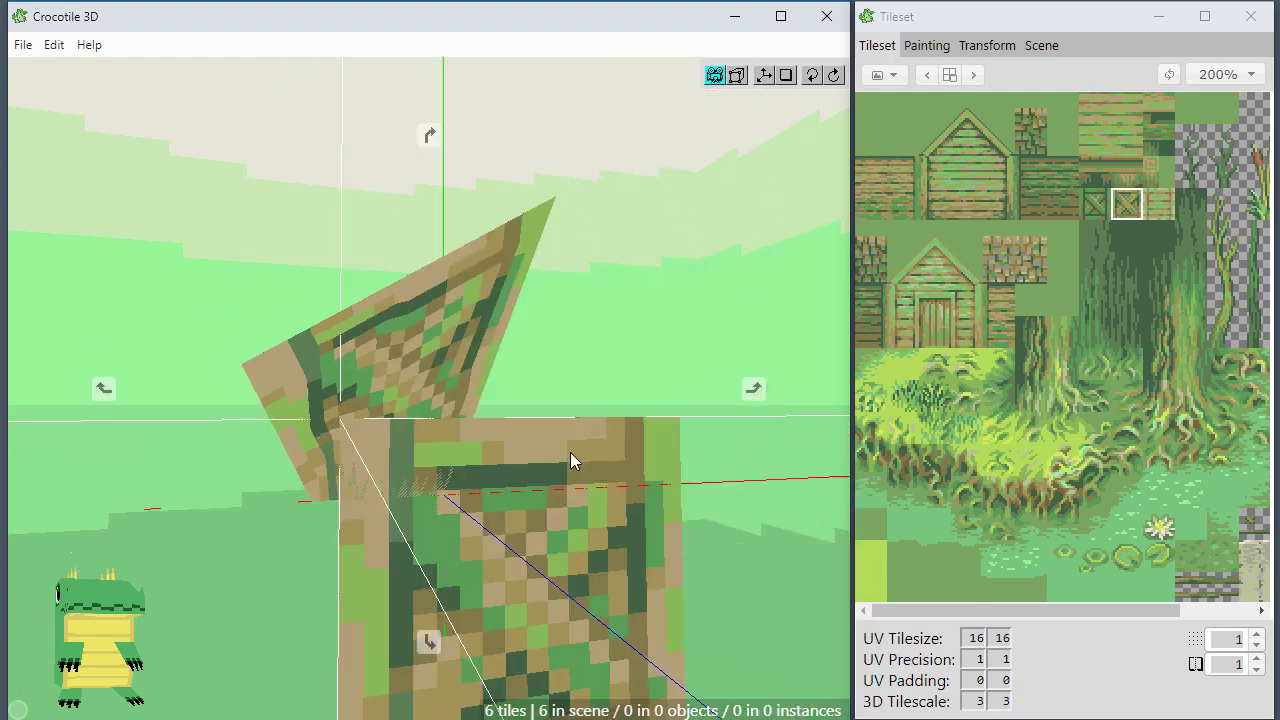
right_click_drag(570, 417, 490, 480)
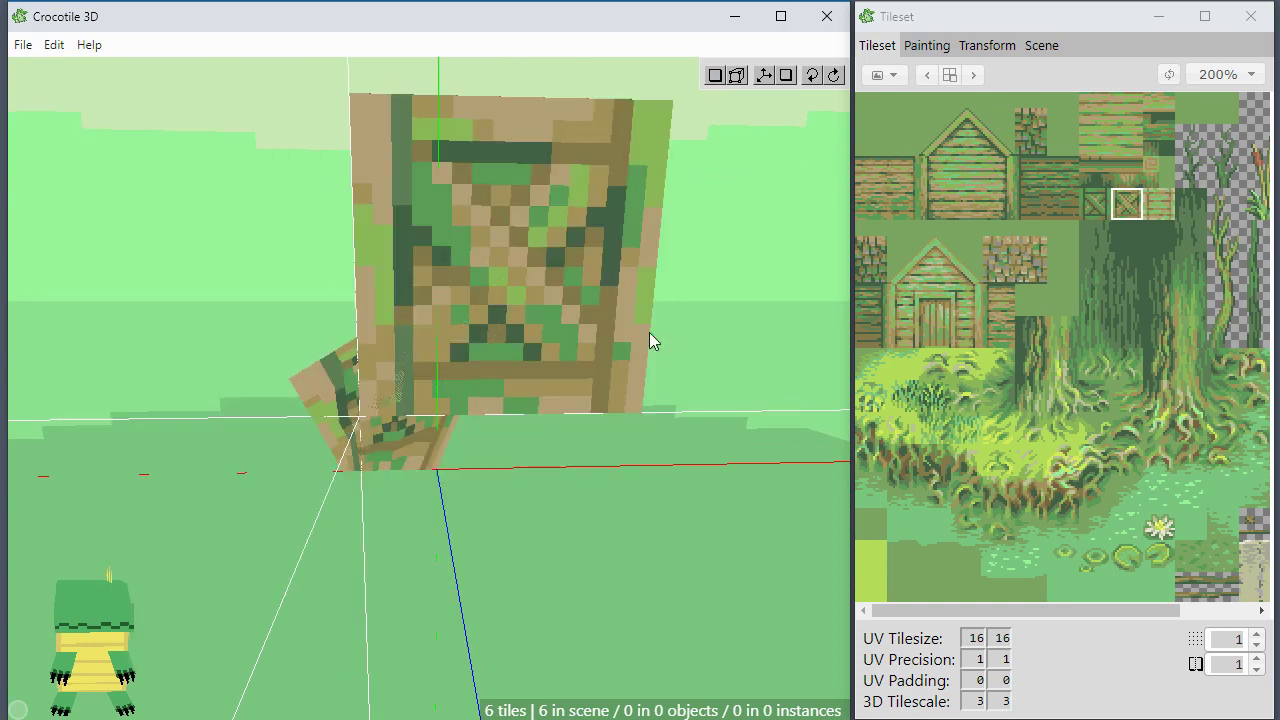
Set the 3D tilescale to 2 by 1 and the UV tilesize width to 32, and pick the crate and plank pair.
left_click(978, 701)
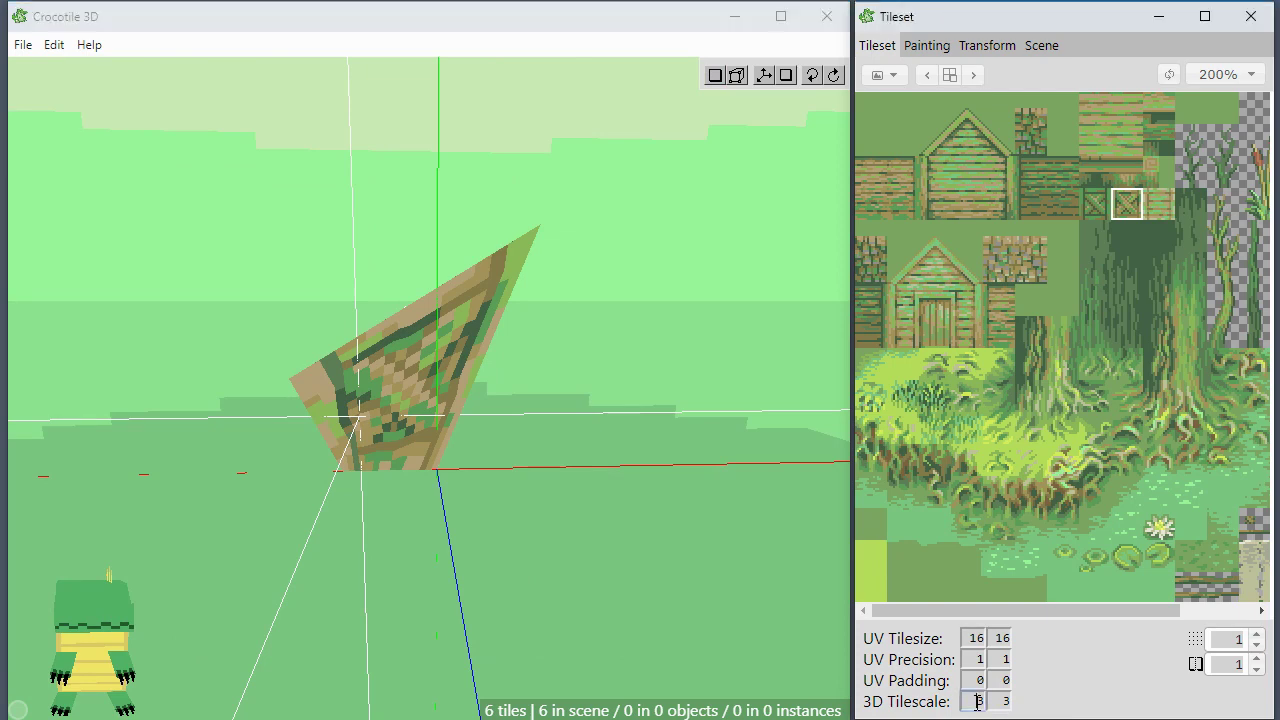
key("Tab")
type("1")
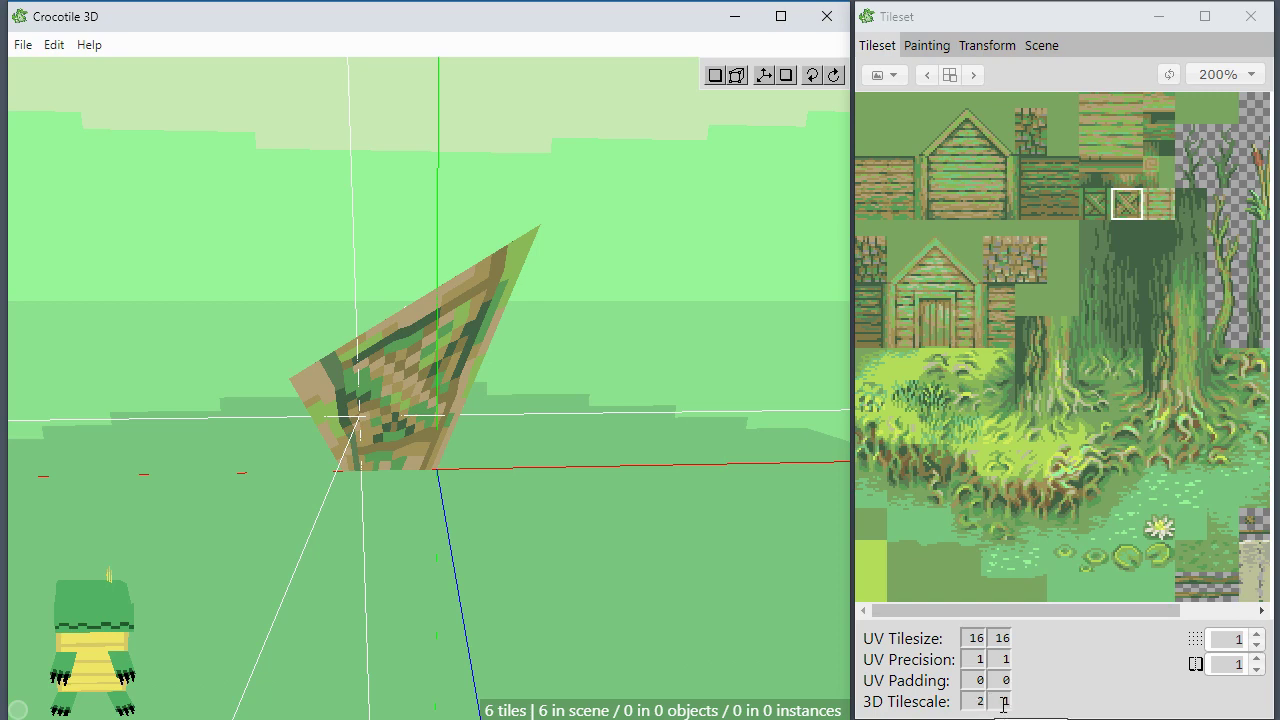
double_click(978, 638)
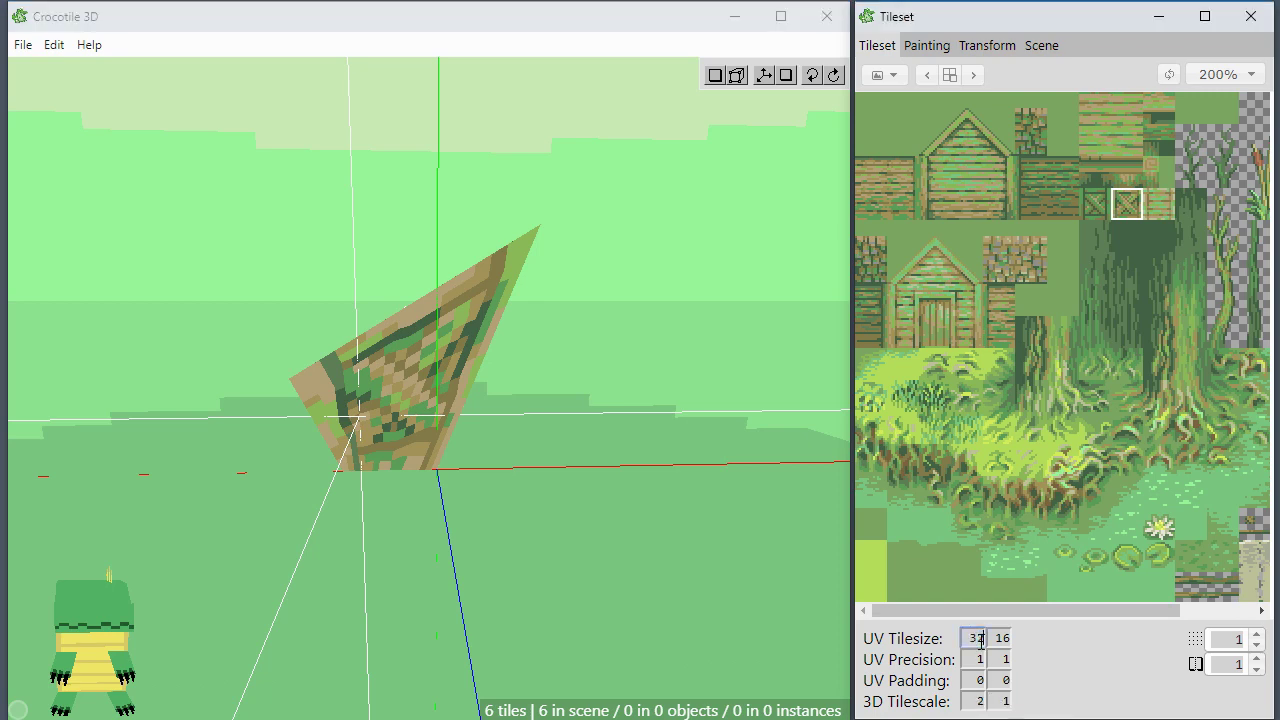
left_click(1126, 203)
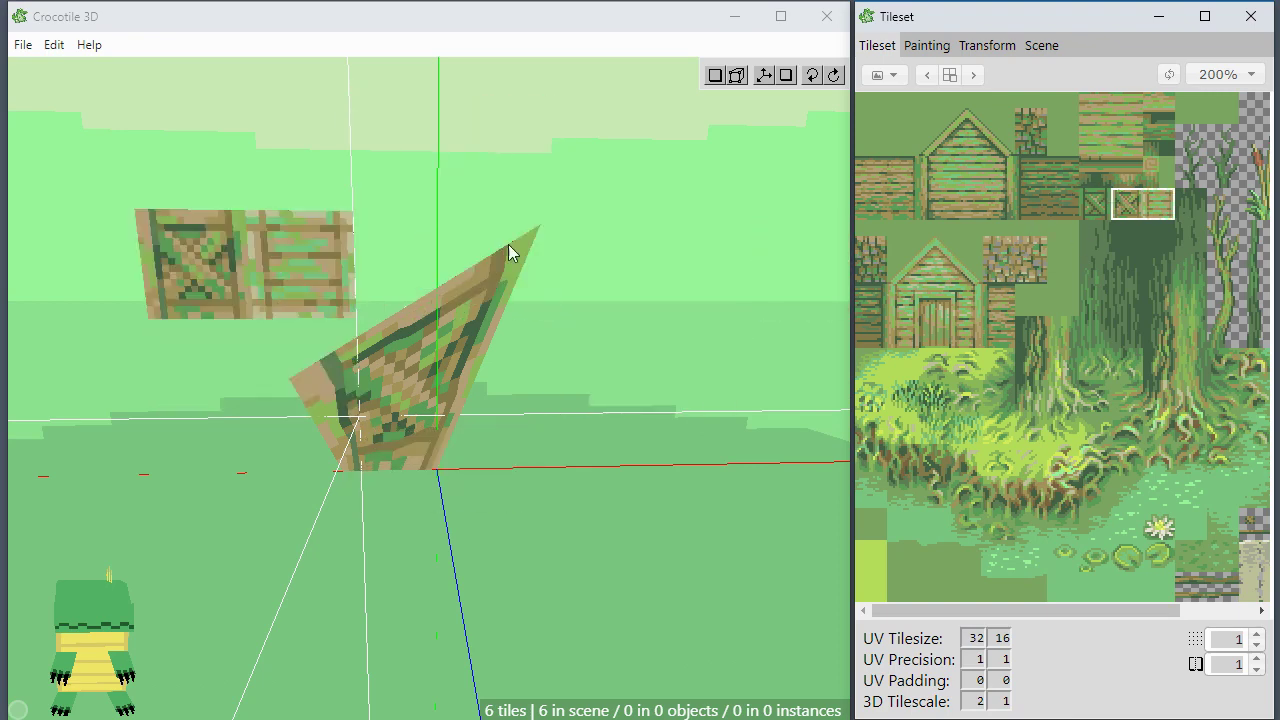
Try other double-width tiles, ending on the roof shingles, and preview them in the scene from another angle.
left_click(1016, 330)
left_click(1016, 364)
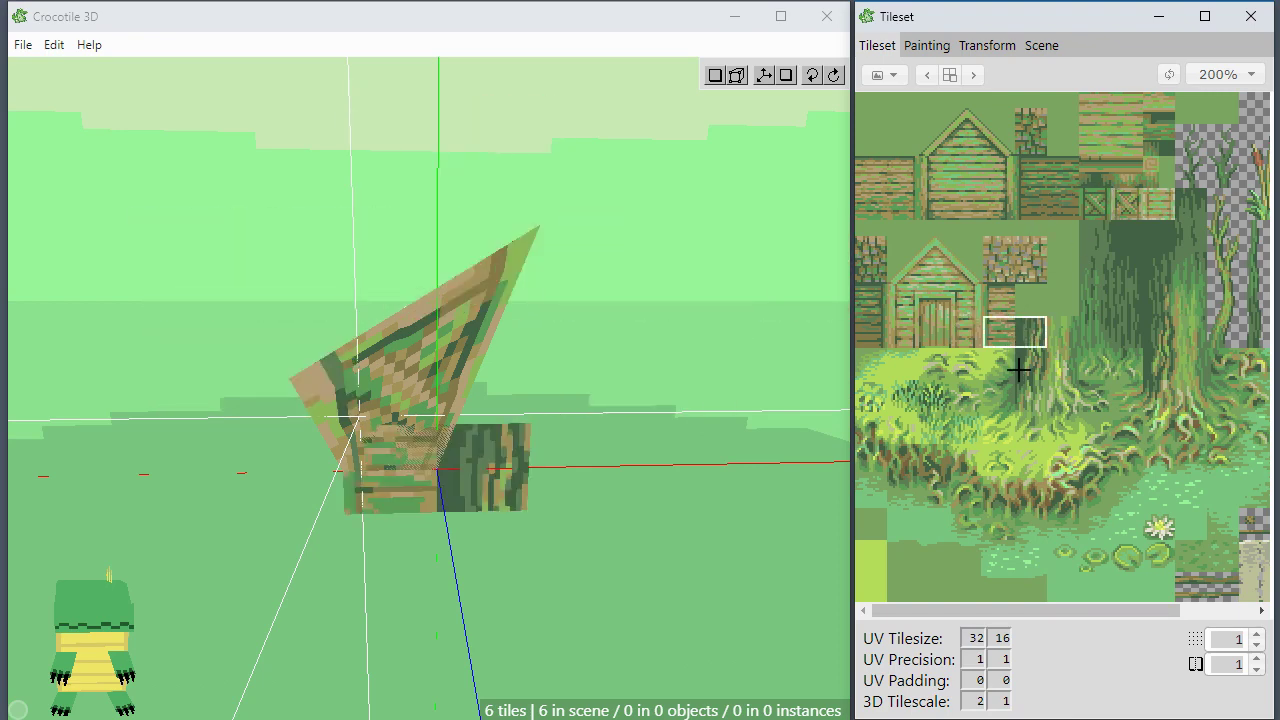
left_click(1010, 280)
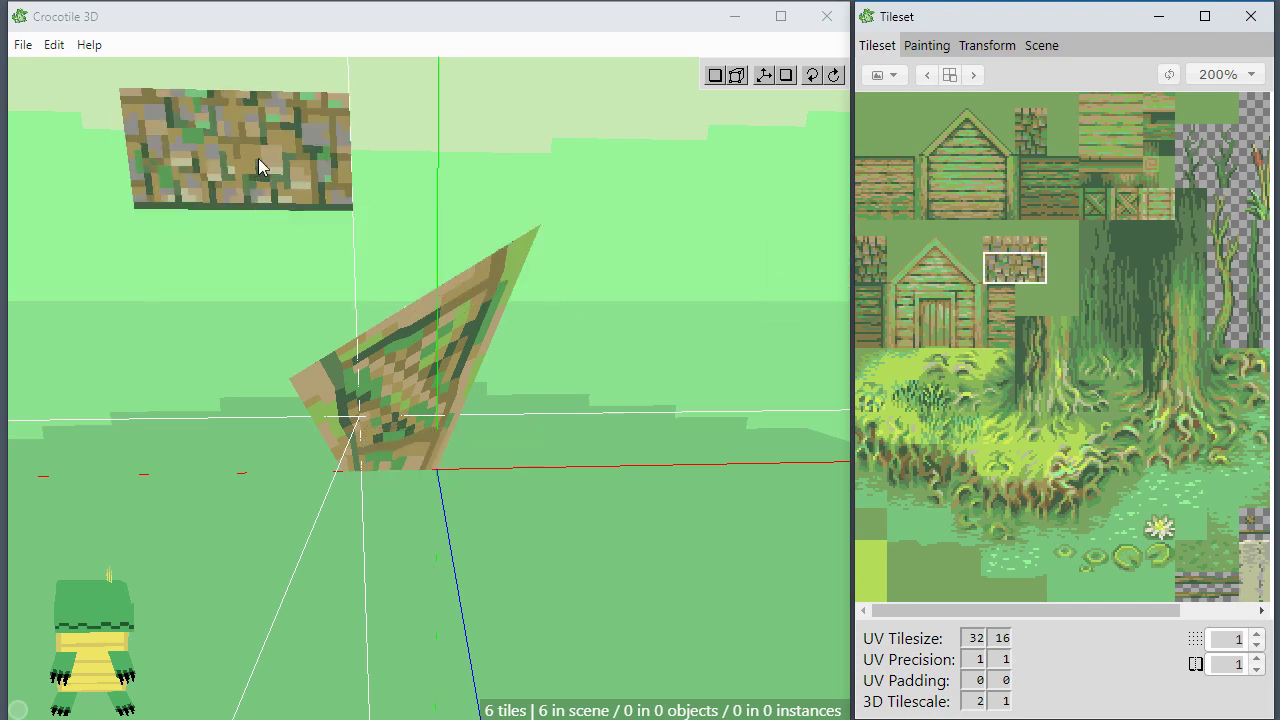
right_click_drag(390, 198, 312, 213)
right_click_drag(395, 199, 439, 176)
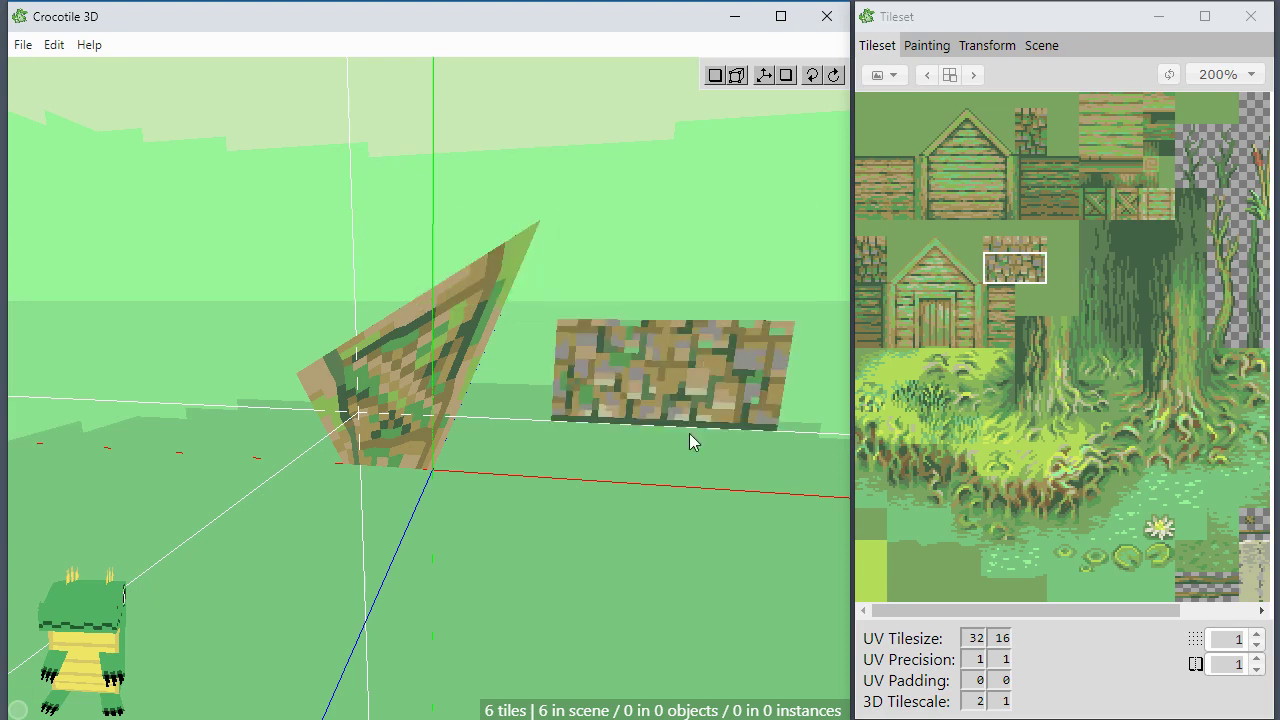
Set the 3D tilescale to 1 by 2 and try it on the wide tiles around the wall planks.
double_click(980, 700)
type("1")
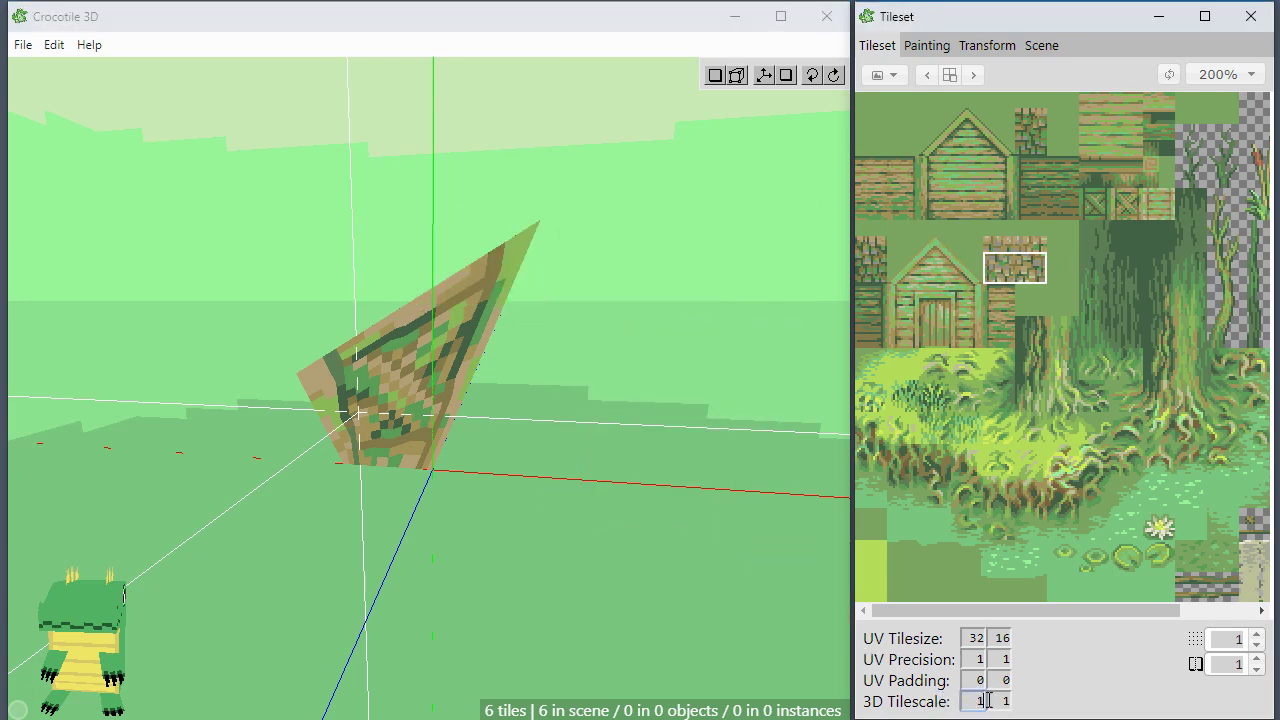
key("Tab")
type("2")
left_click(1008, 322)
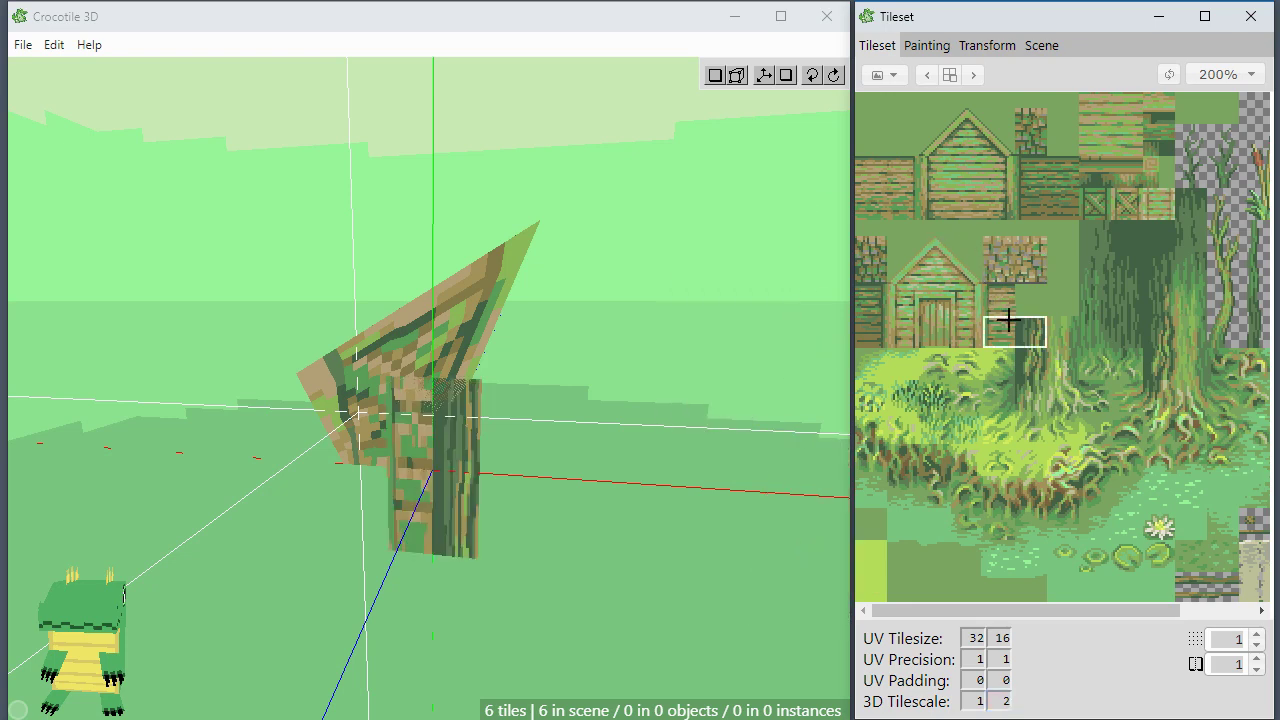
left_click(1013, 290)
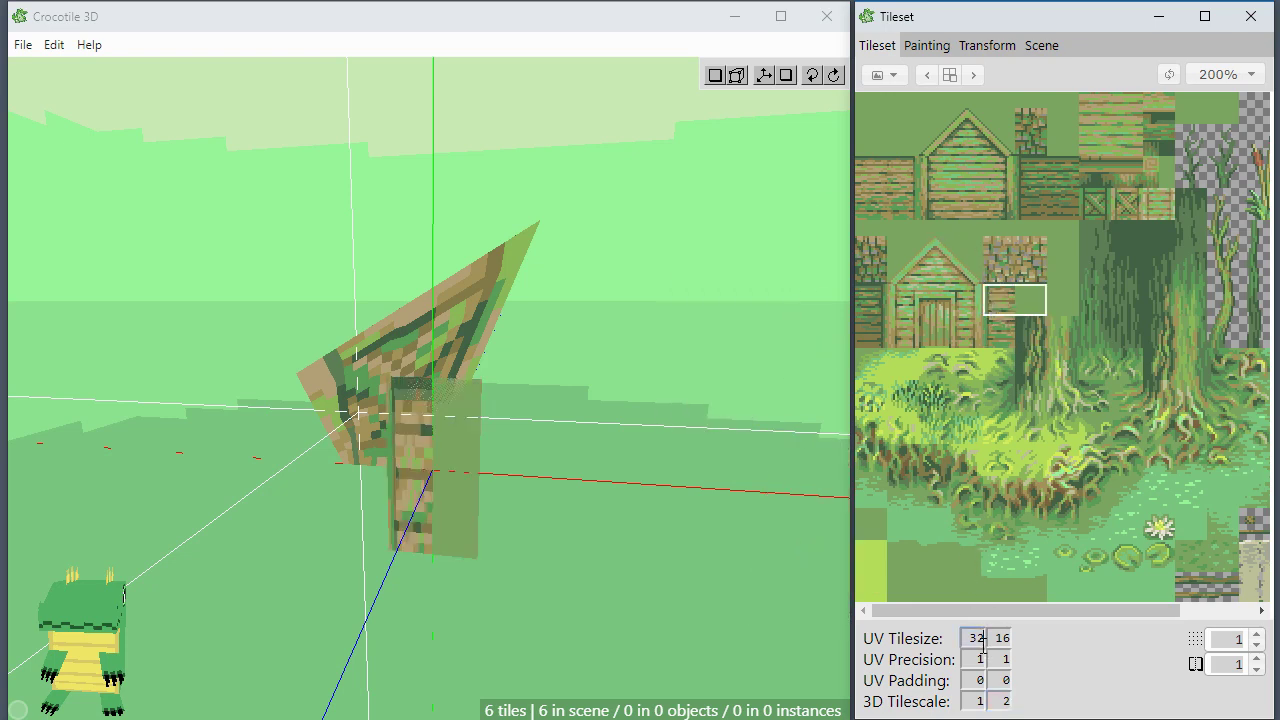
Set the UV tilesize to 16 by 32, pick the tall plank tile, and extend the selection to a two-by-two block.
type("16")
double_click(1004, 637)
type("32")
key("Return")
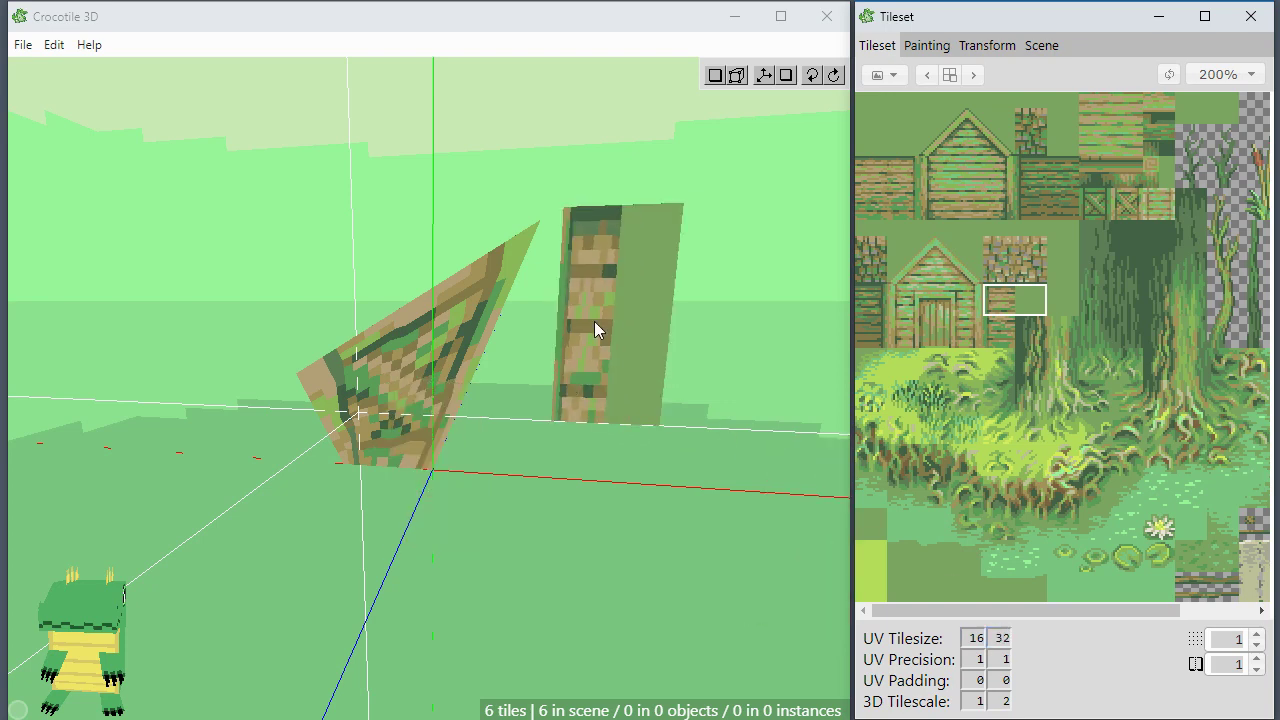
left_click(1000, 314)
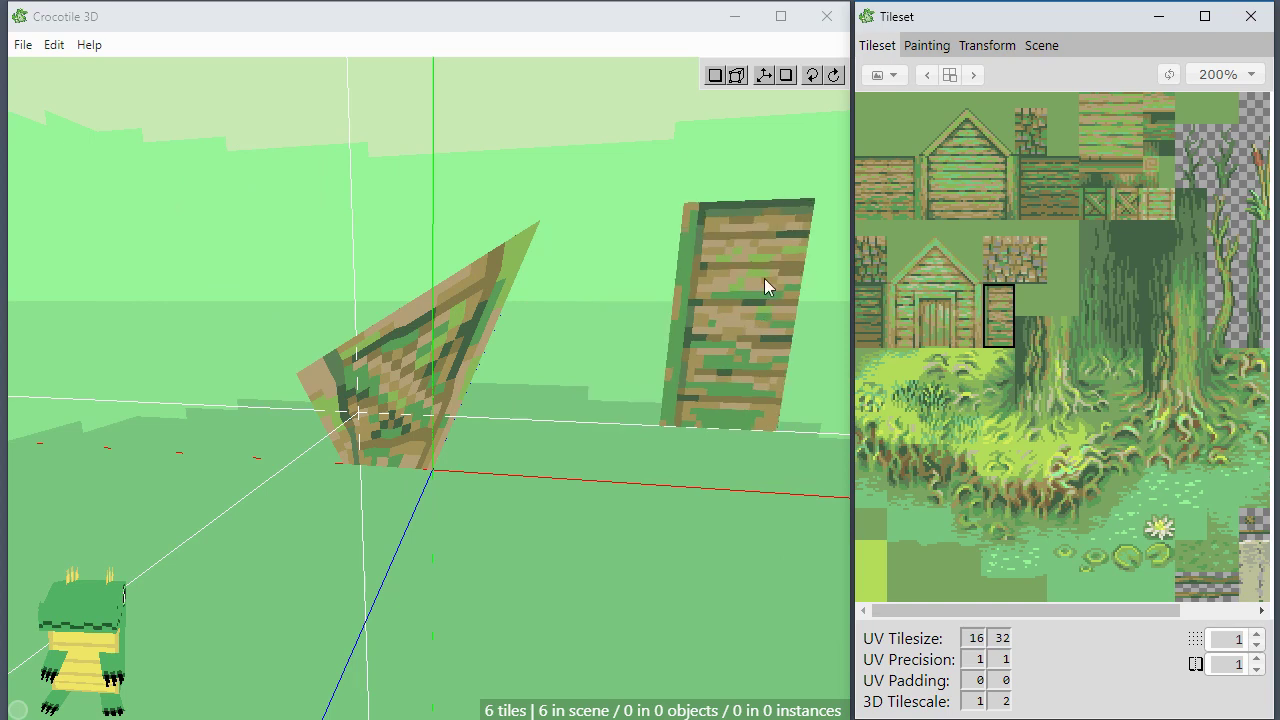
left_click_drag(1009, 339, 1018, 359)
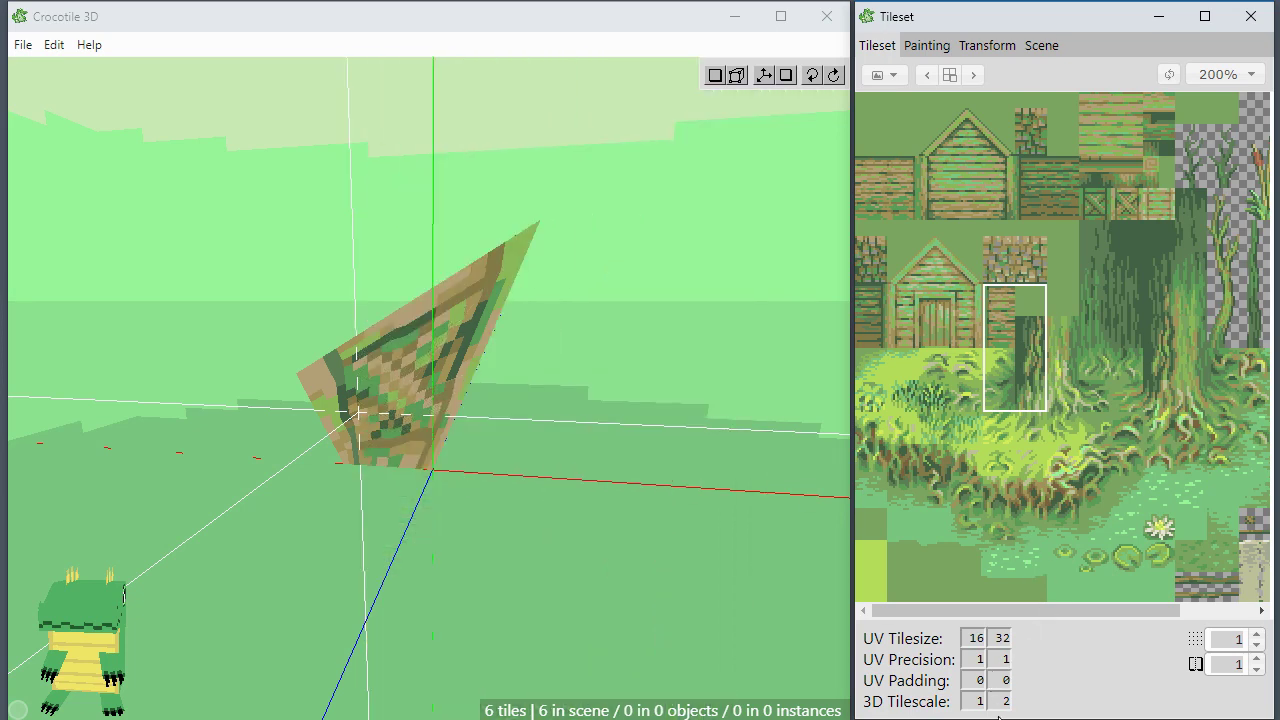
Restore the UV tilesize to 16 by 16 and the 3D tilescale to 1 by 1, and pick a single wall plank tile.
double_click(995, 640)
type("16")
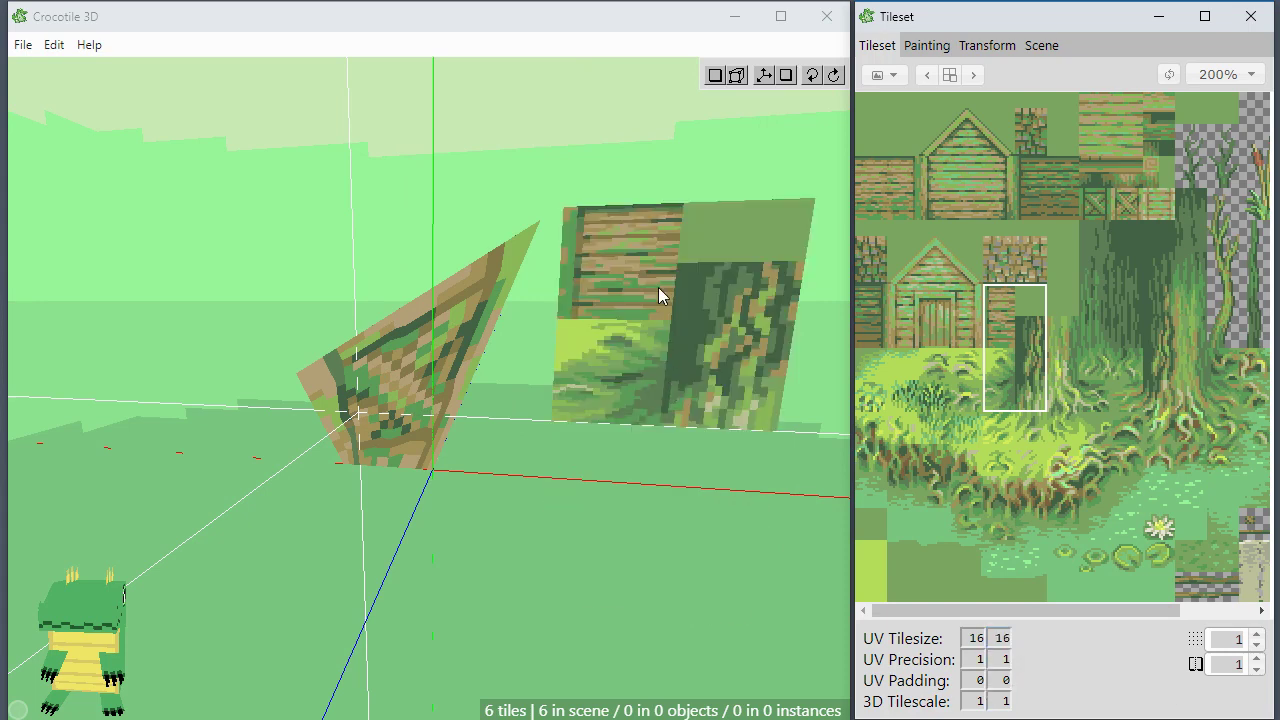
left_click(1007, 356)
left_click(1008, 319)
left_click_drag(1008, 301, 1060, 338)
left_click(1008, 348)
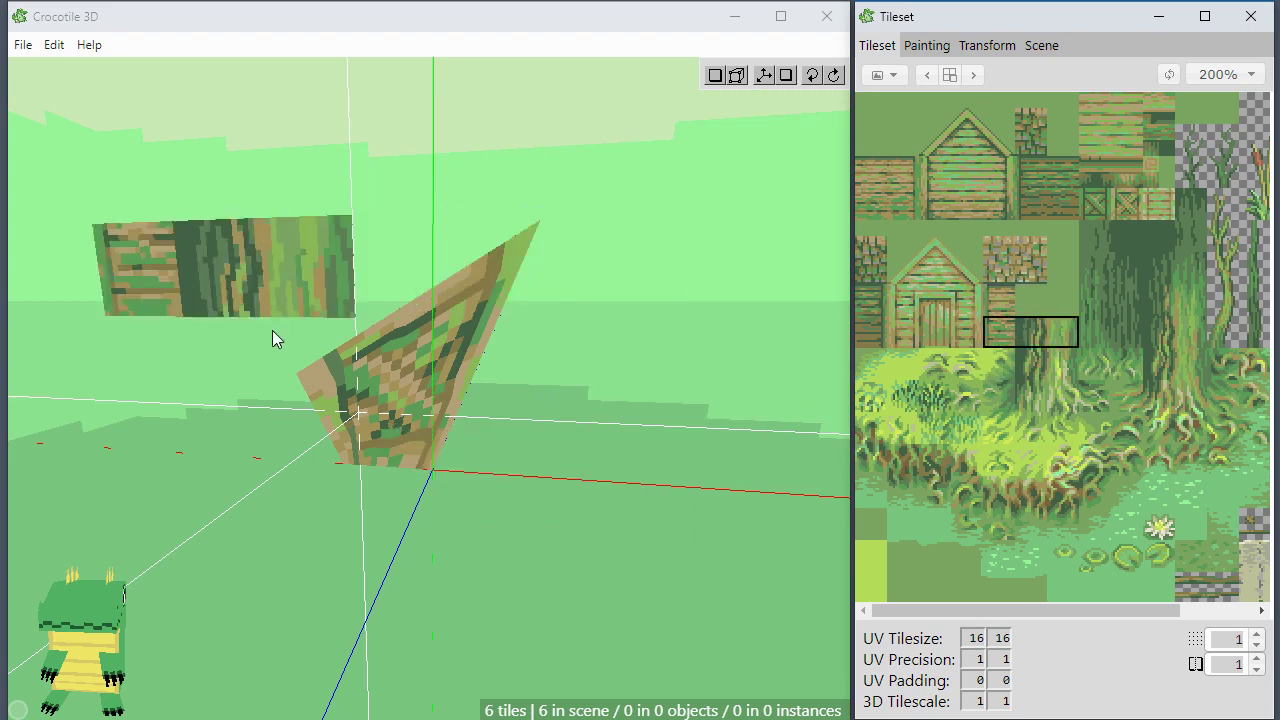
left_click(1003, 312)
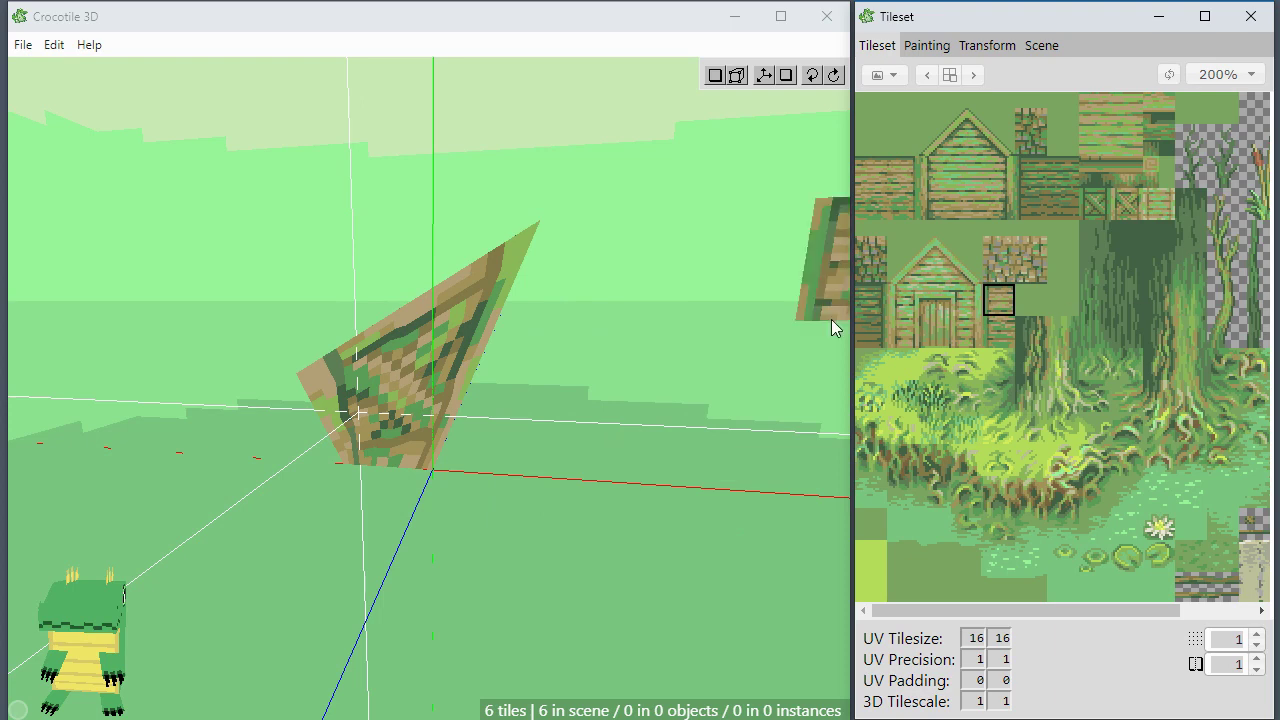
Try several single water tiles along the tileset's lower edge, ending on the one beside the water lily.
left_click(1151, 594)
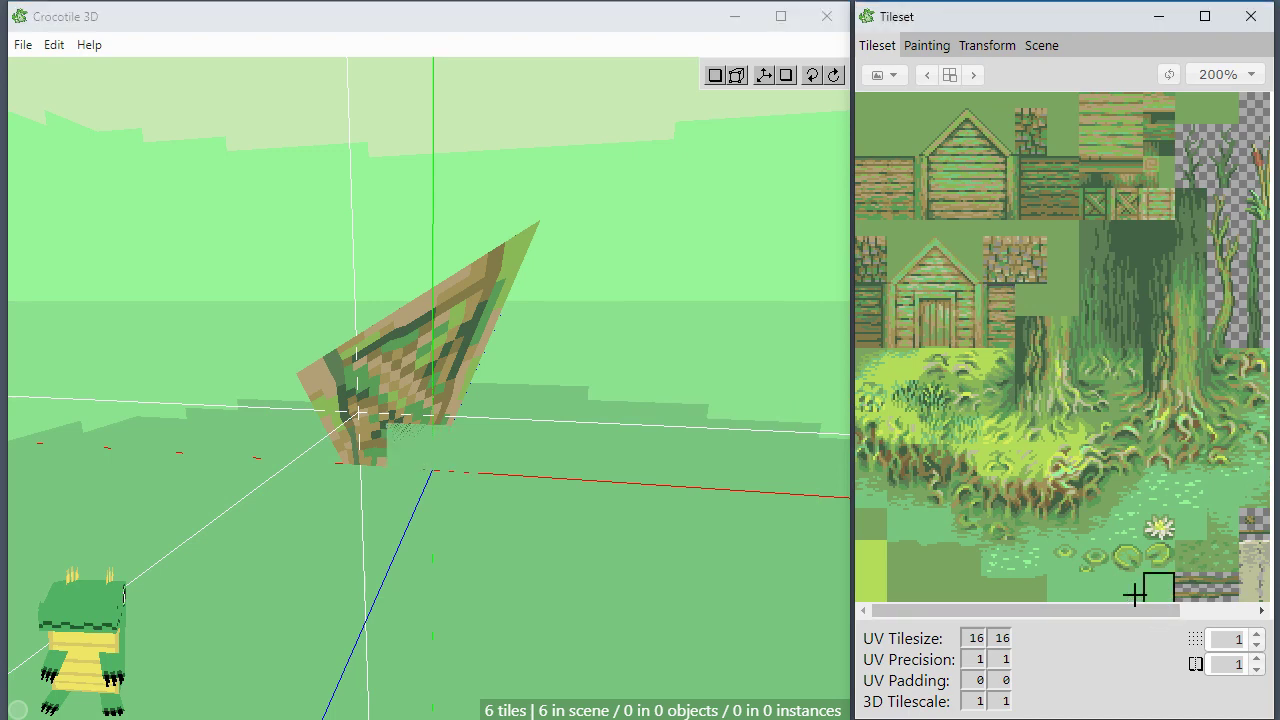
left_click(1063, 596)
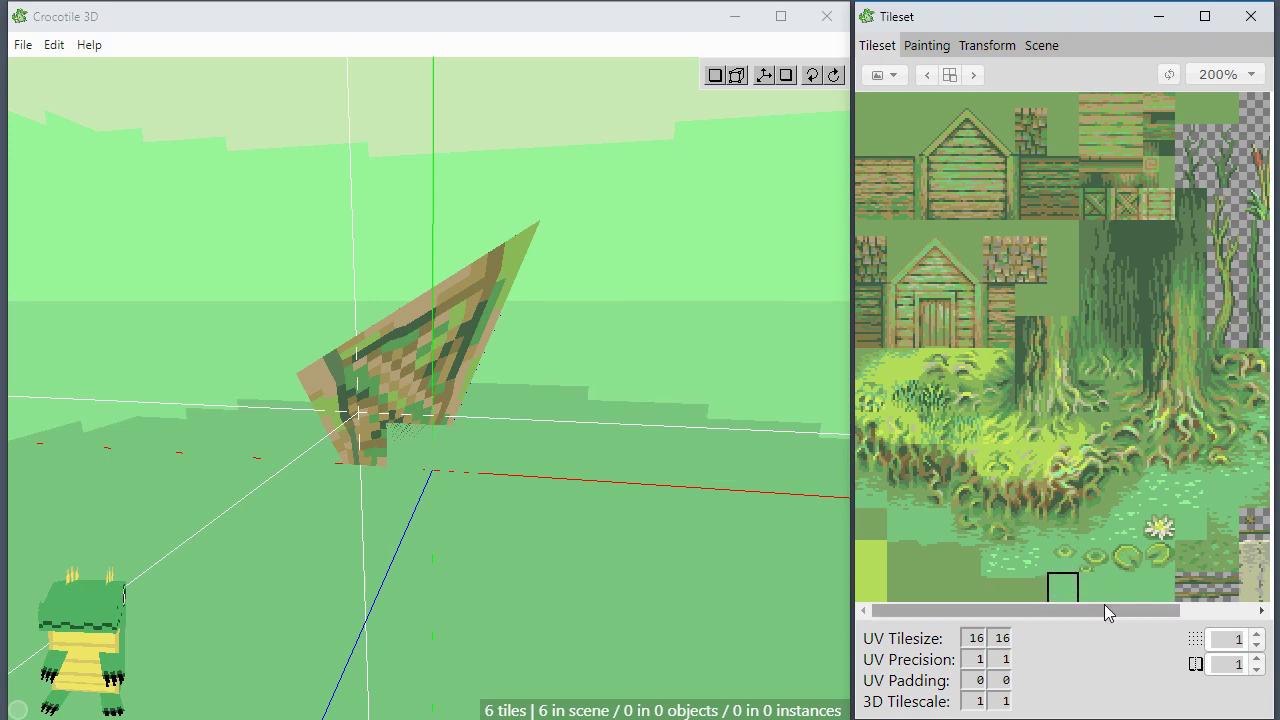
left_click(1146, 597)
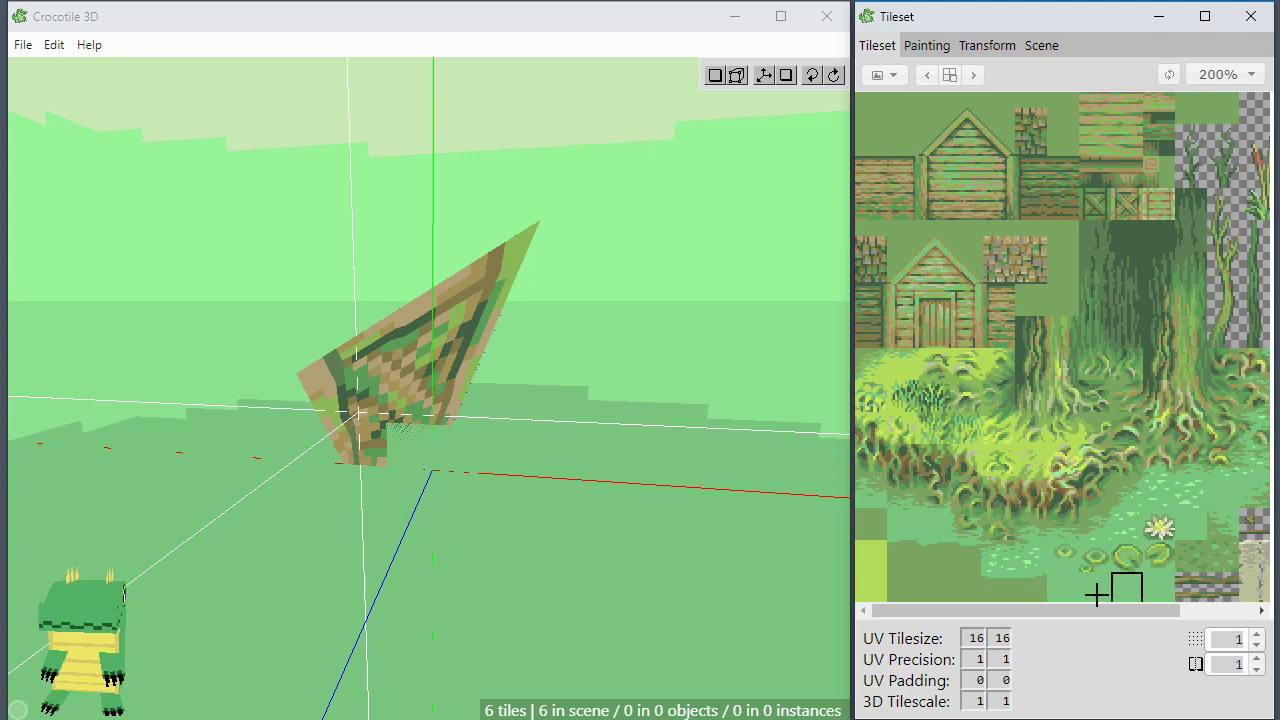
left_click(1094, 588)
left_click(1115, 519)
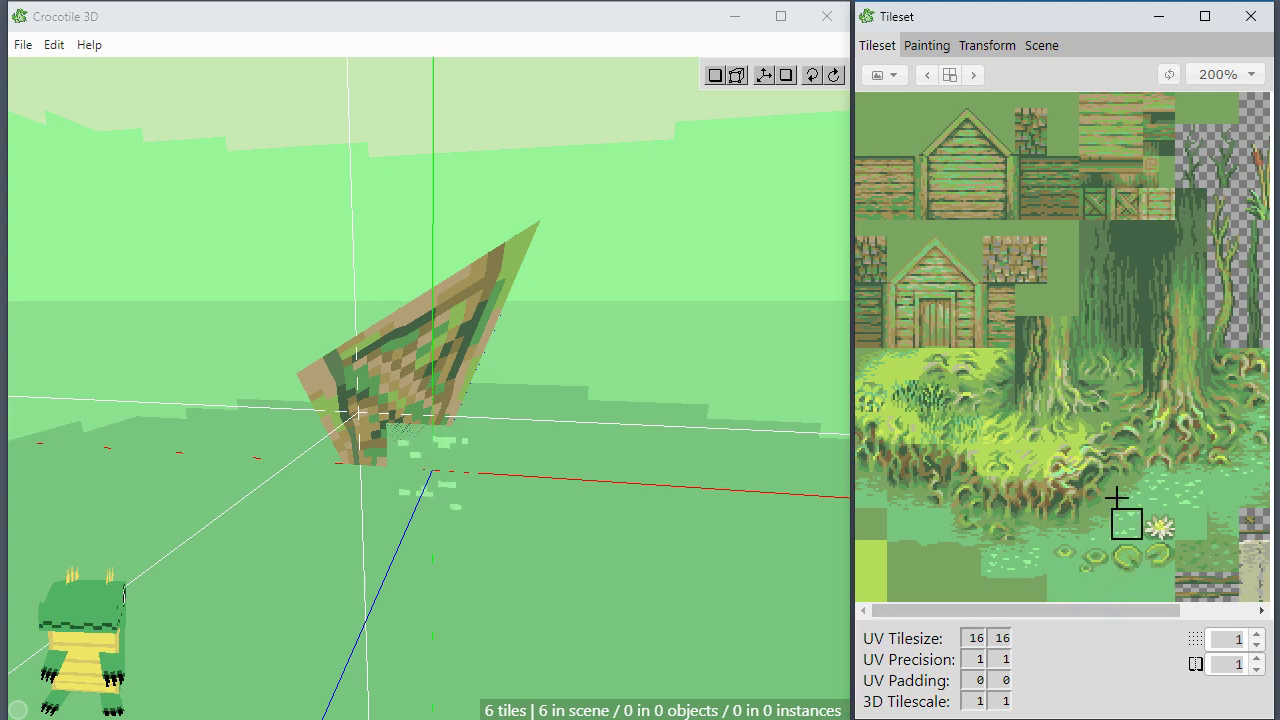
Enlarge the tileset view to 300% and pick a bark tile from the large tree trunk.
scroll(1117, 497, "up", 1)
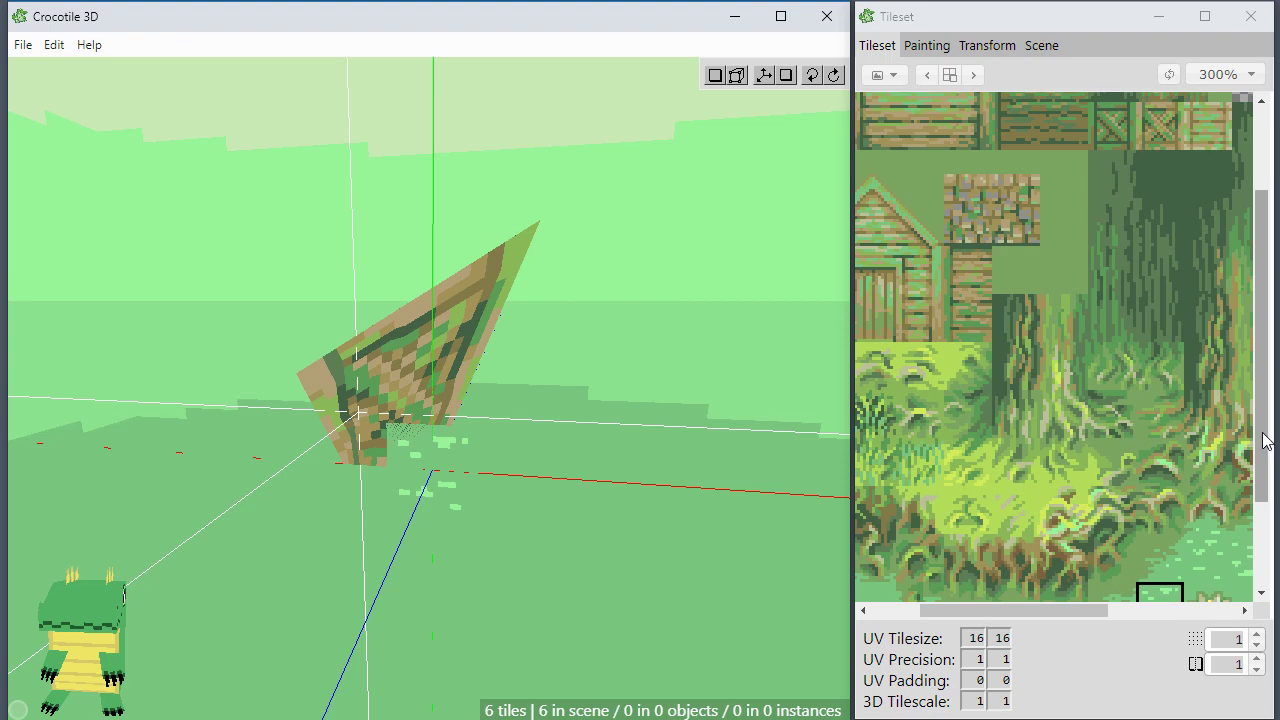
mouse_move(1265, 434)
left_mouse_down()
mouse_move(1262, 382)
mouse_move(1262, 427)
left_mouse_up()
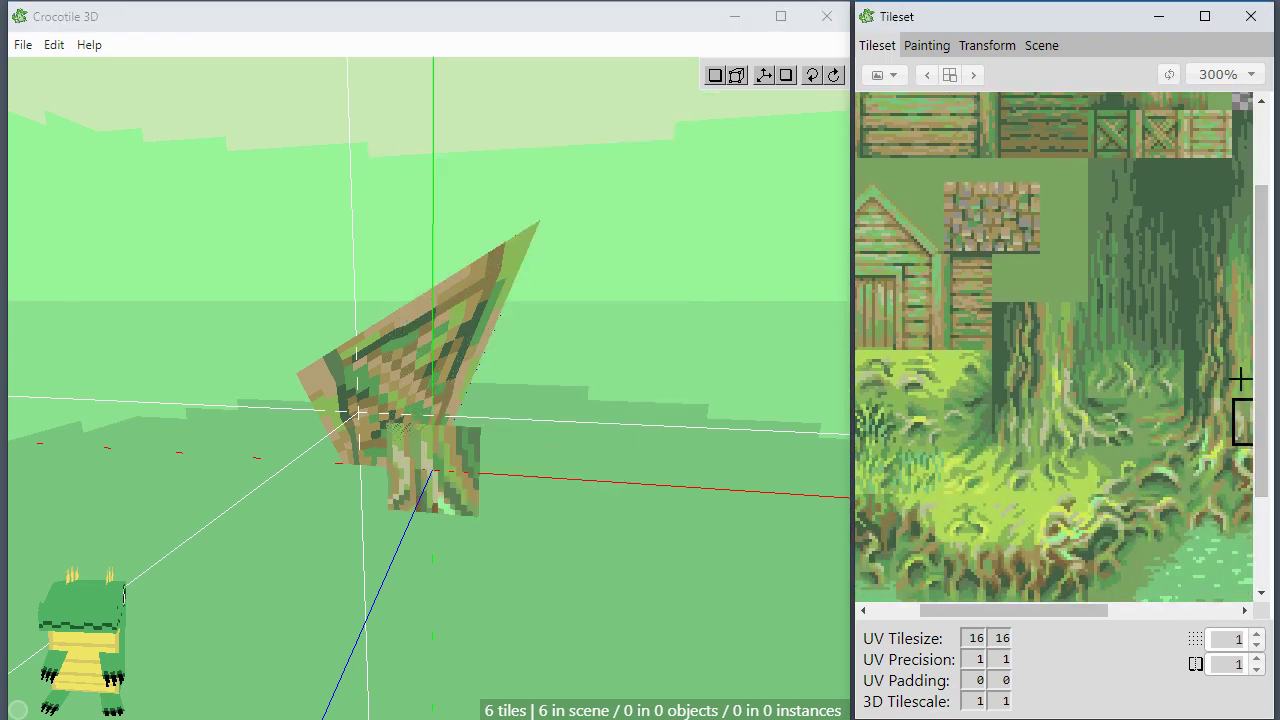
left_click(1243, 327)
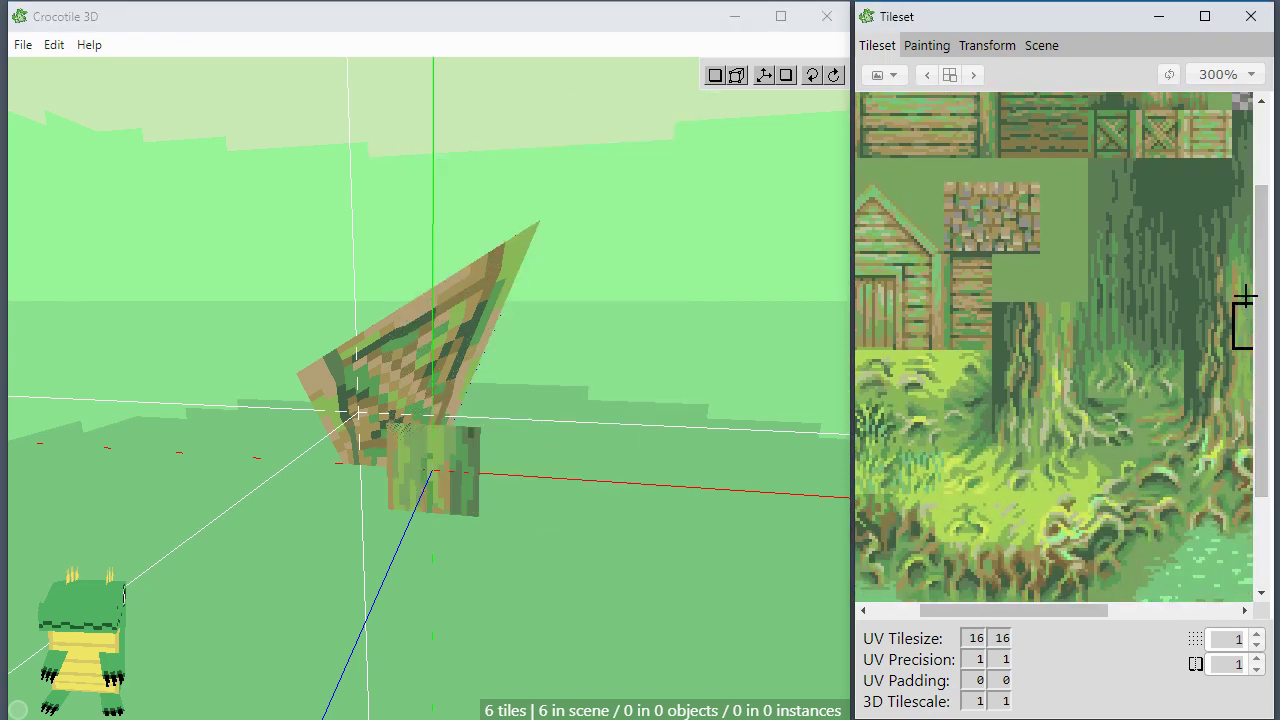
left_click(1245, 276)
left_click(1208, 278)
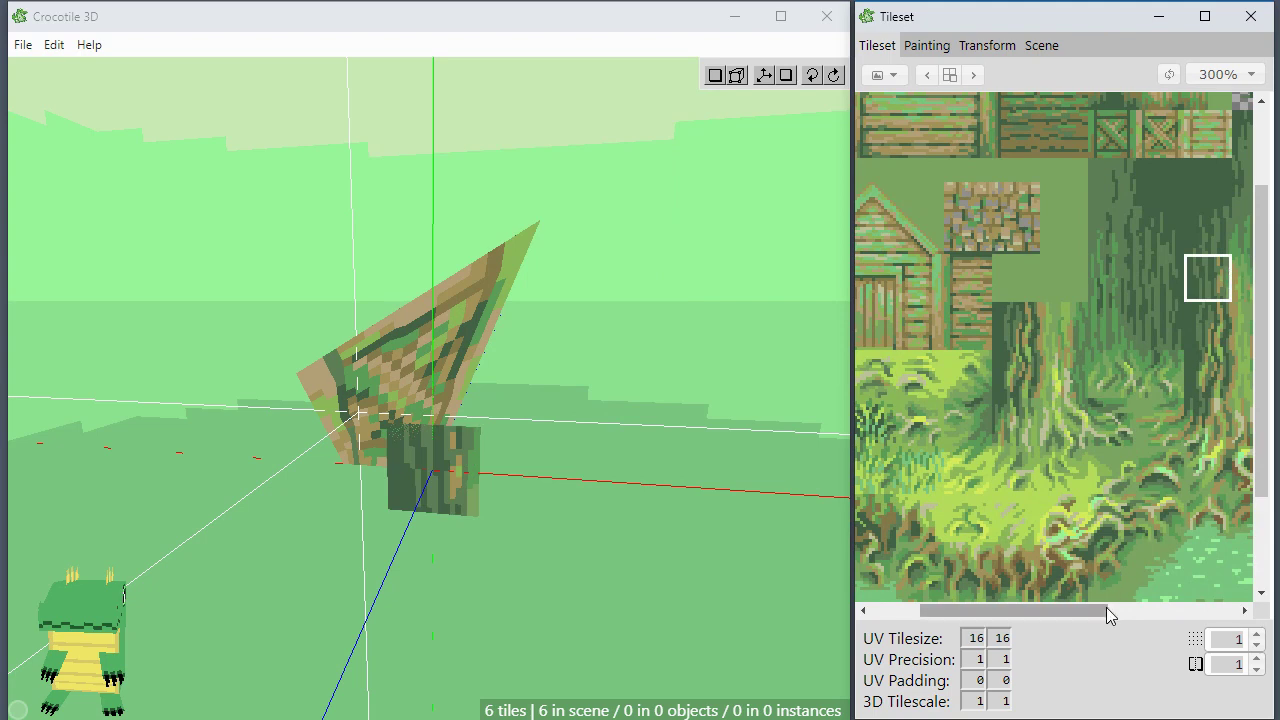
Pick a wooden fence tile at the tileset's far side, and replace it with the grass tile below the cabin door.
left_click_drag(1104, 609, 1223, 609)
left_click(1236, 463)
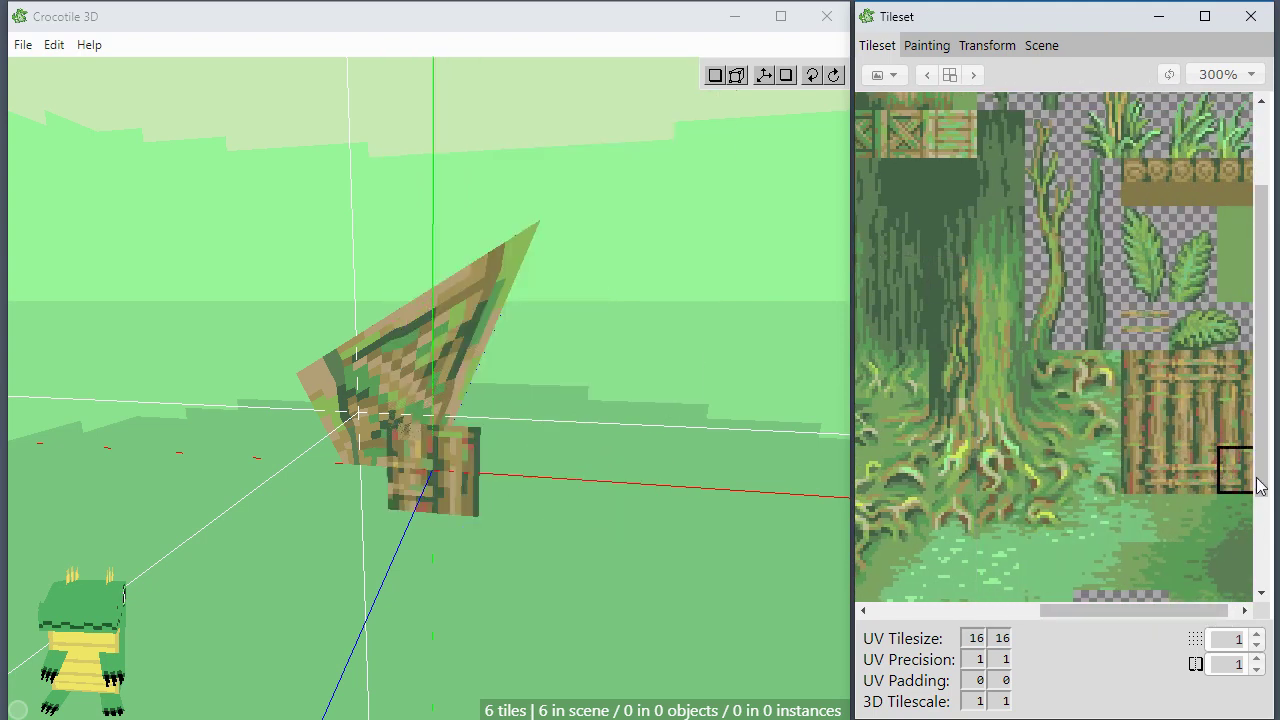
left_click_drag(1183, 609, 987, 609)
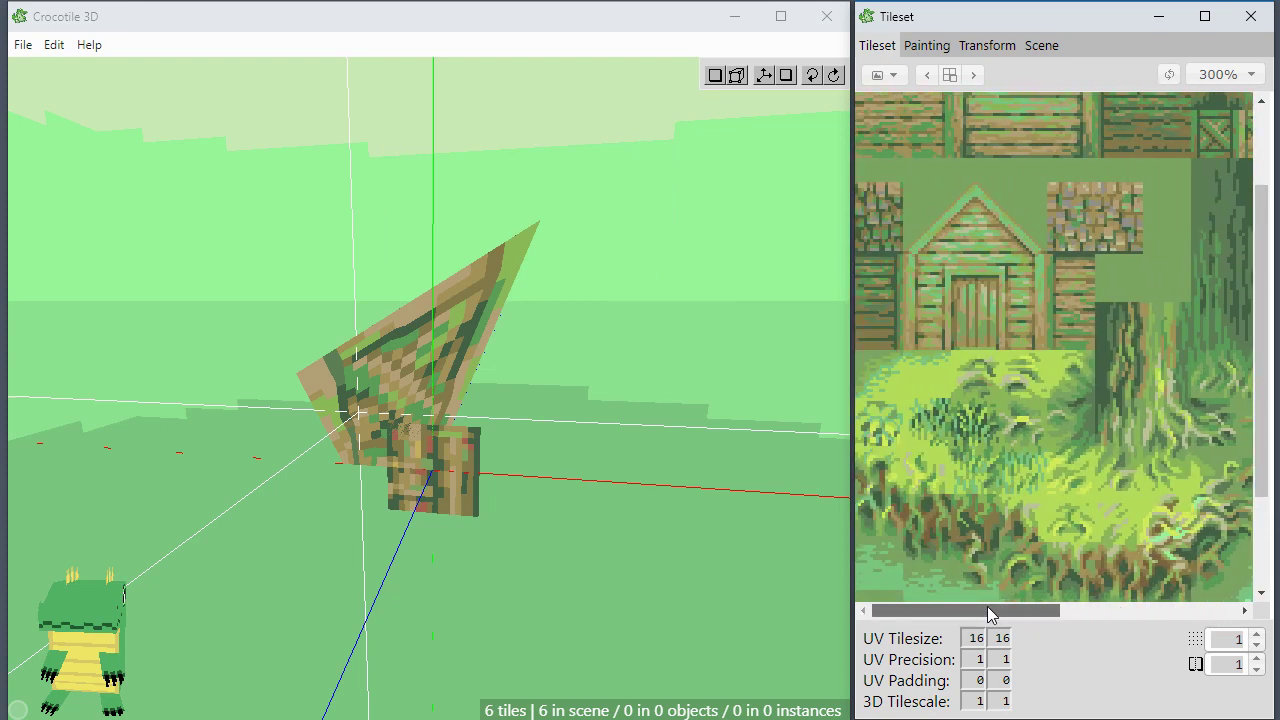
left_click(974, 373)
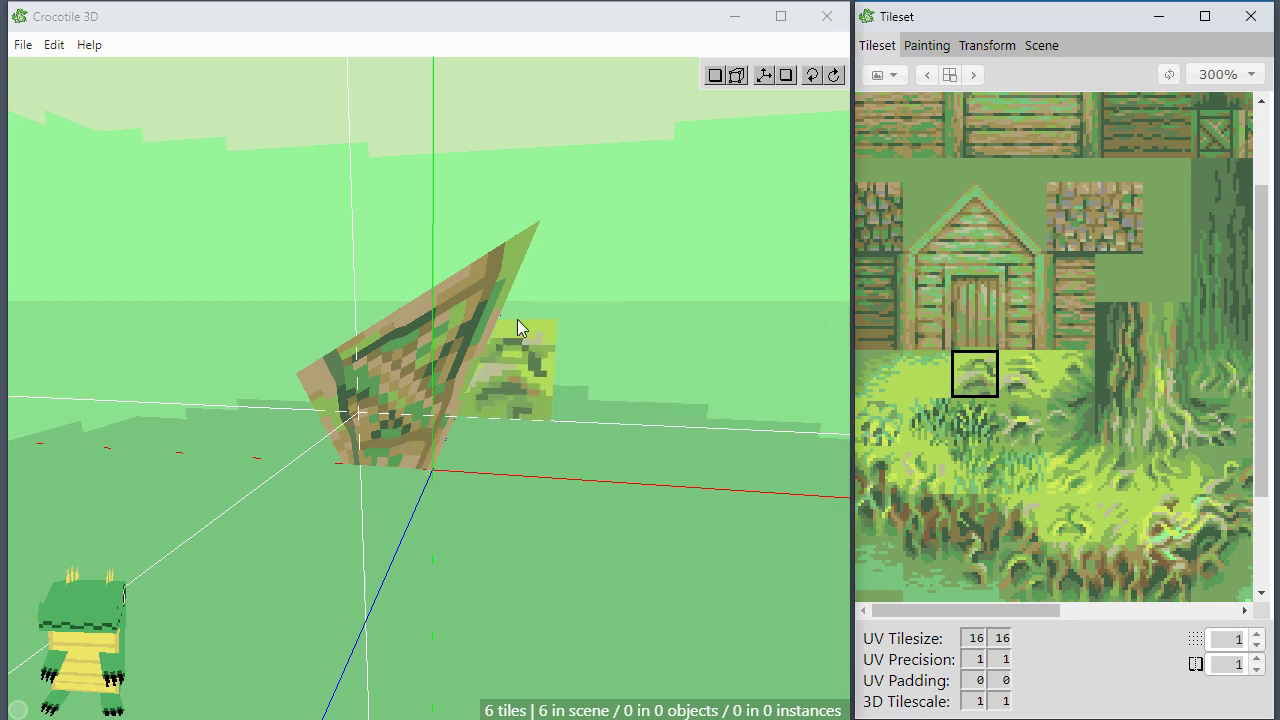
Examine the scene export options, including Merge Vertices, and leave them without exporting.
left_click(19, 47)
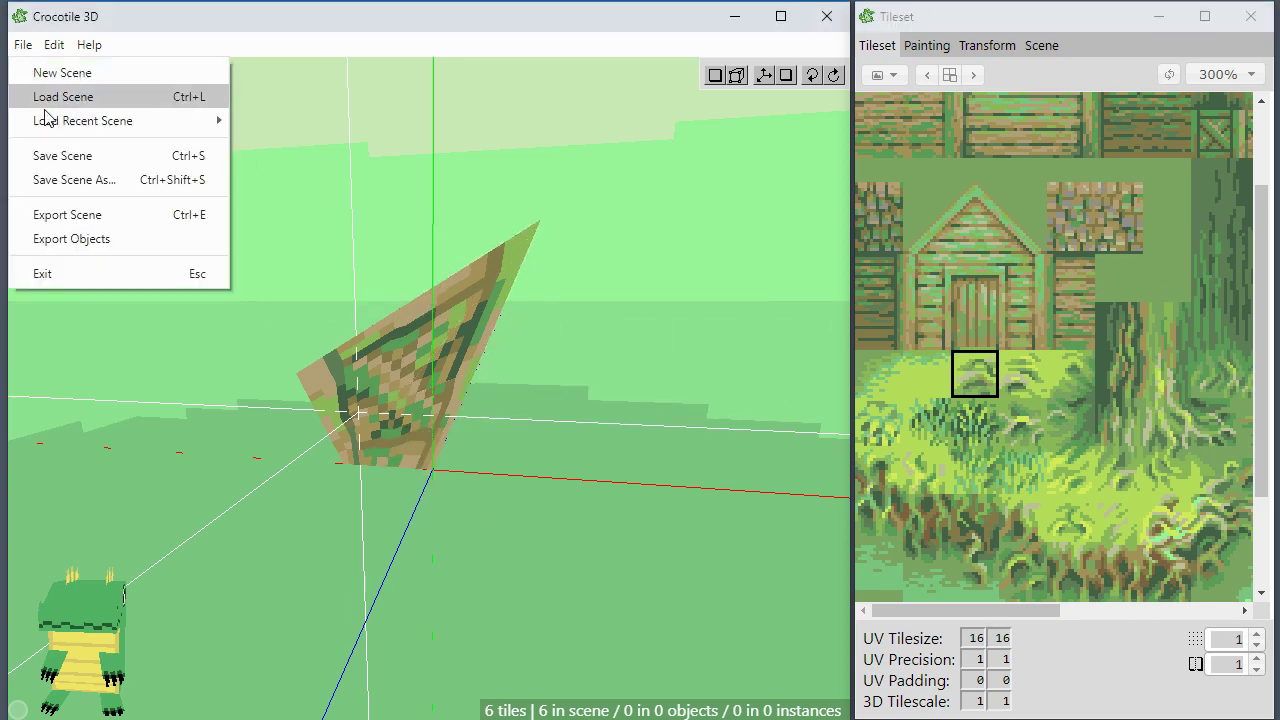
left_click(86, 214)
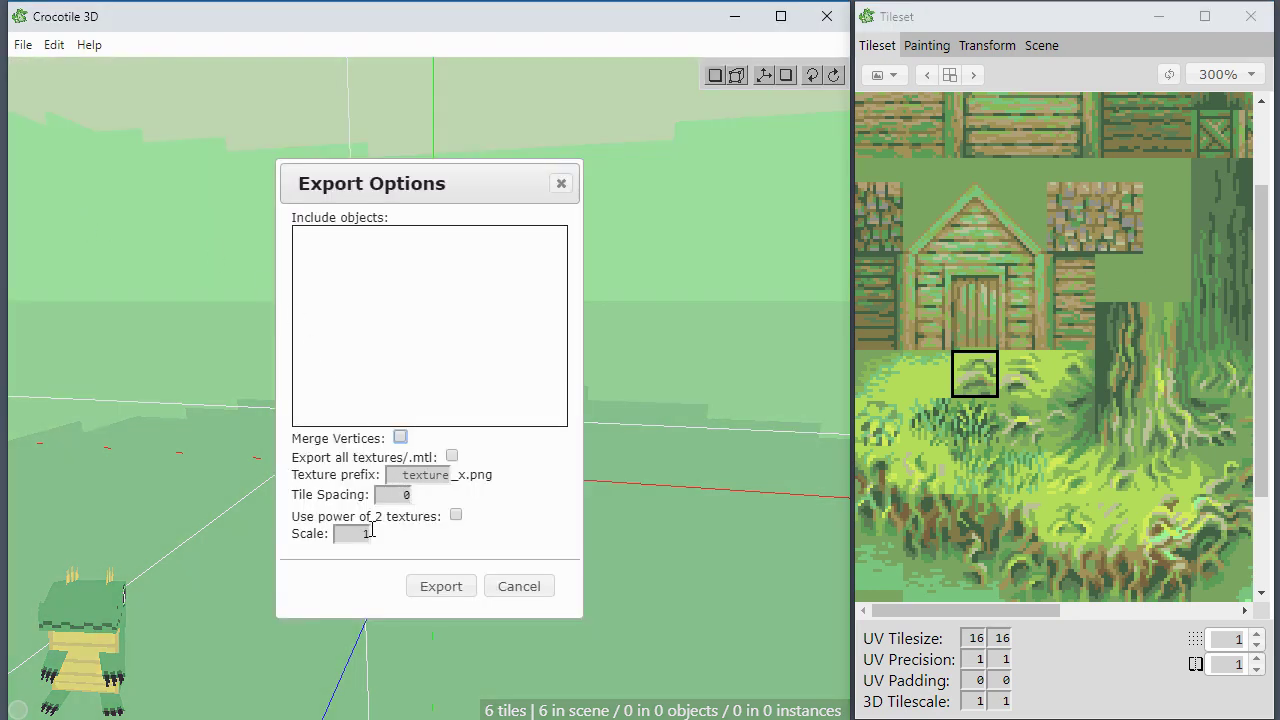
left_click(400, 438)
left_click(518, 587)
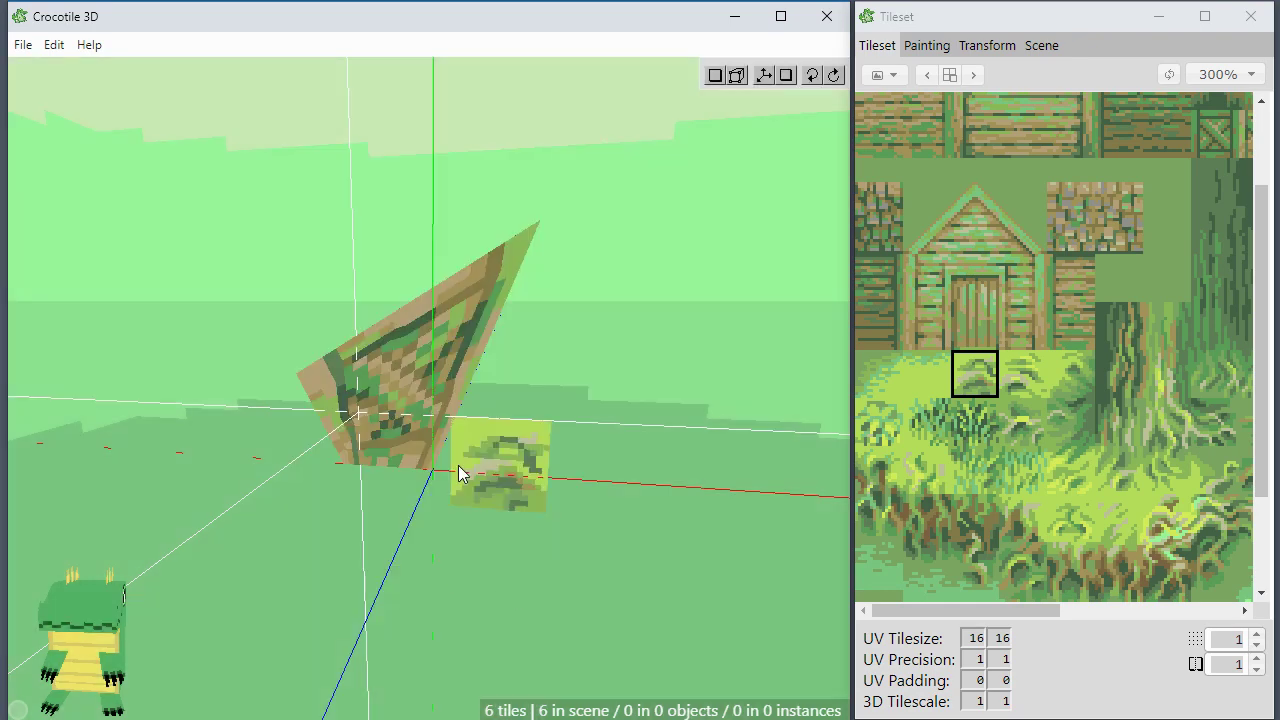
scroll(460, 428, "up", 2)
middle_click_drag(460, 428, 472, 411)
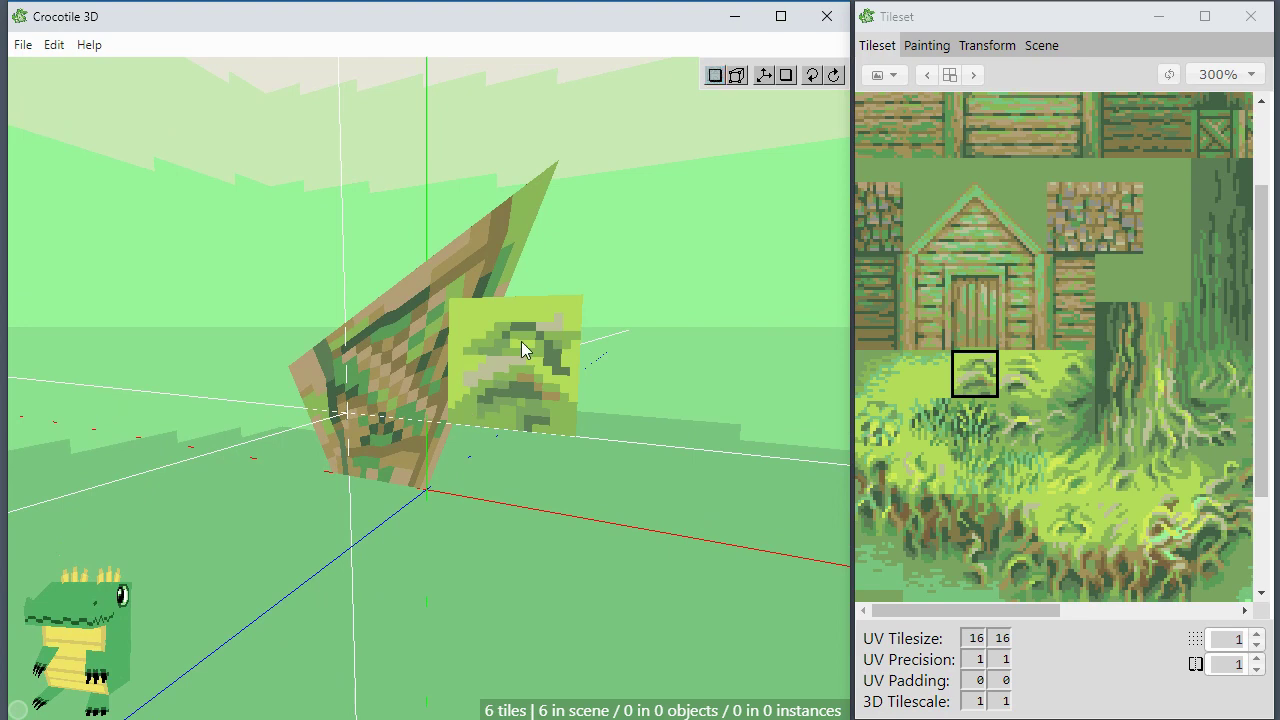
scroll(467, 372, "down", 2)
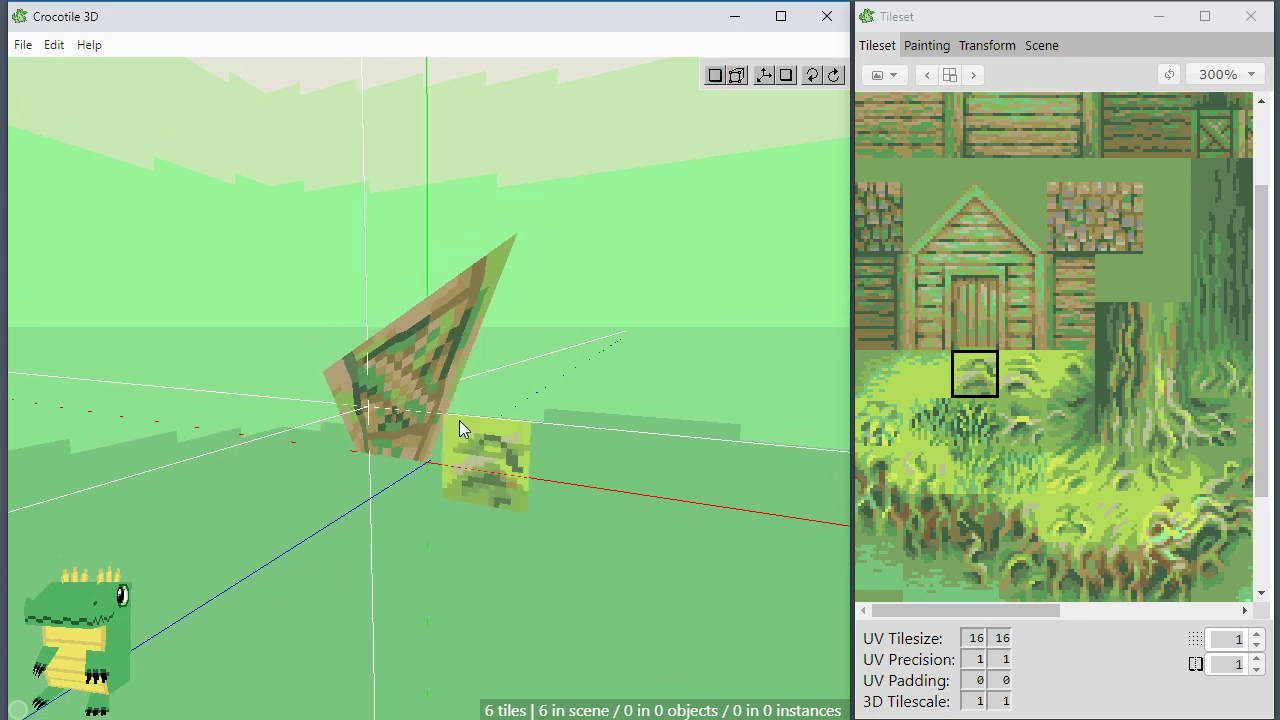
key("space")
left_click_drag(445, 501, 610, 480)
right_click_drag(446, 500, 447, 500)
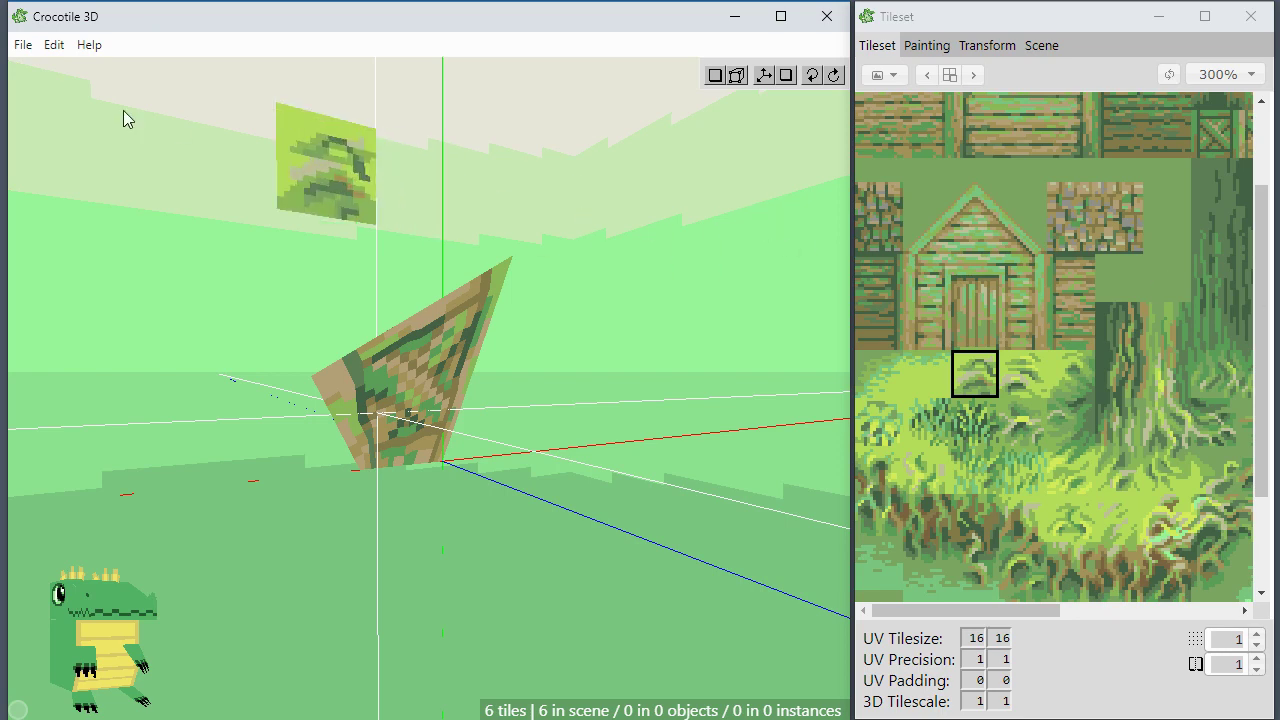
Open the program settings and examine the General and Camera options, including the Camera Frustum Far Plane.
left_click(62, 48)
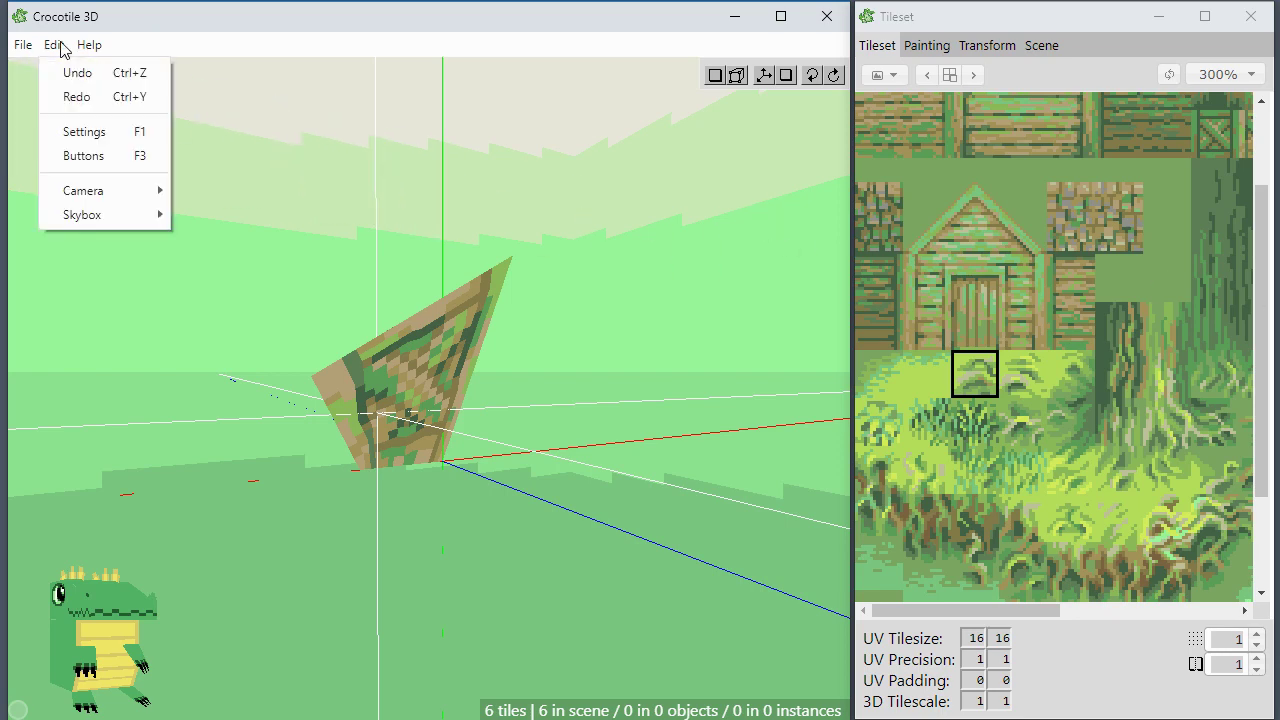
left_click(88, 134)
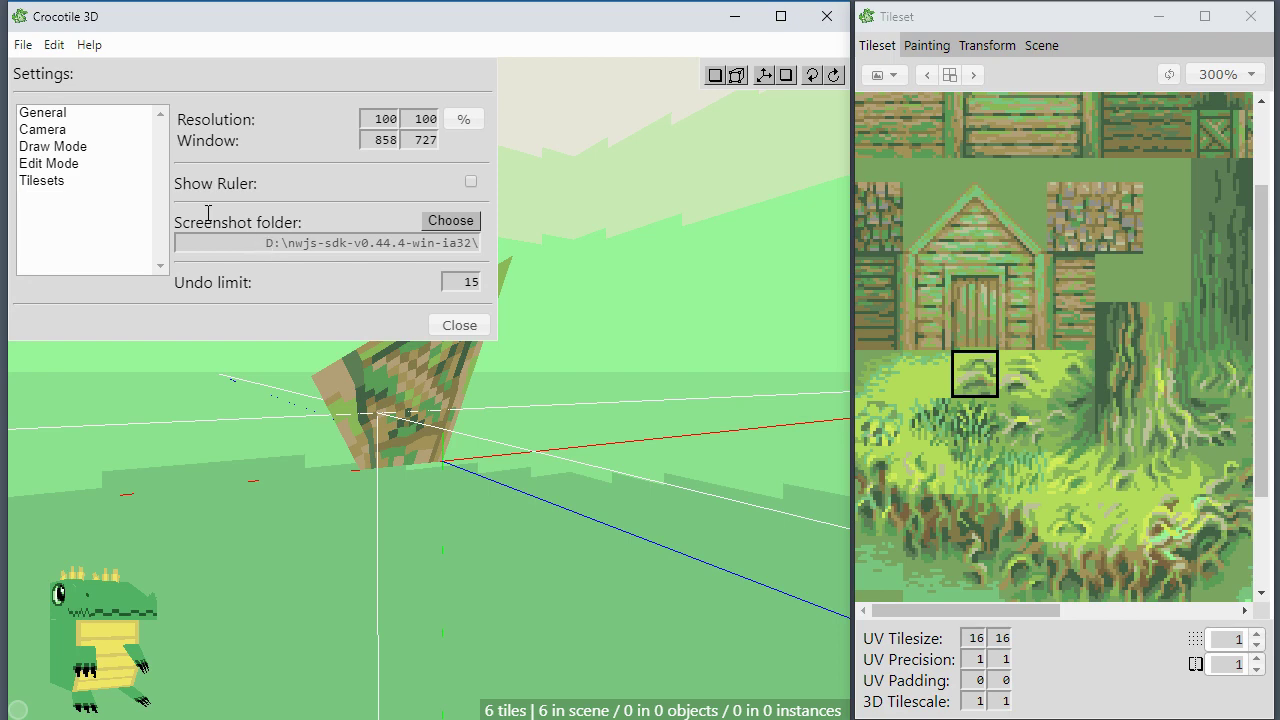
left_click(74, 115)
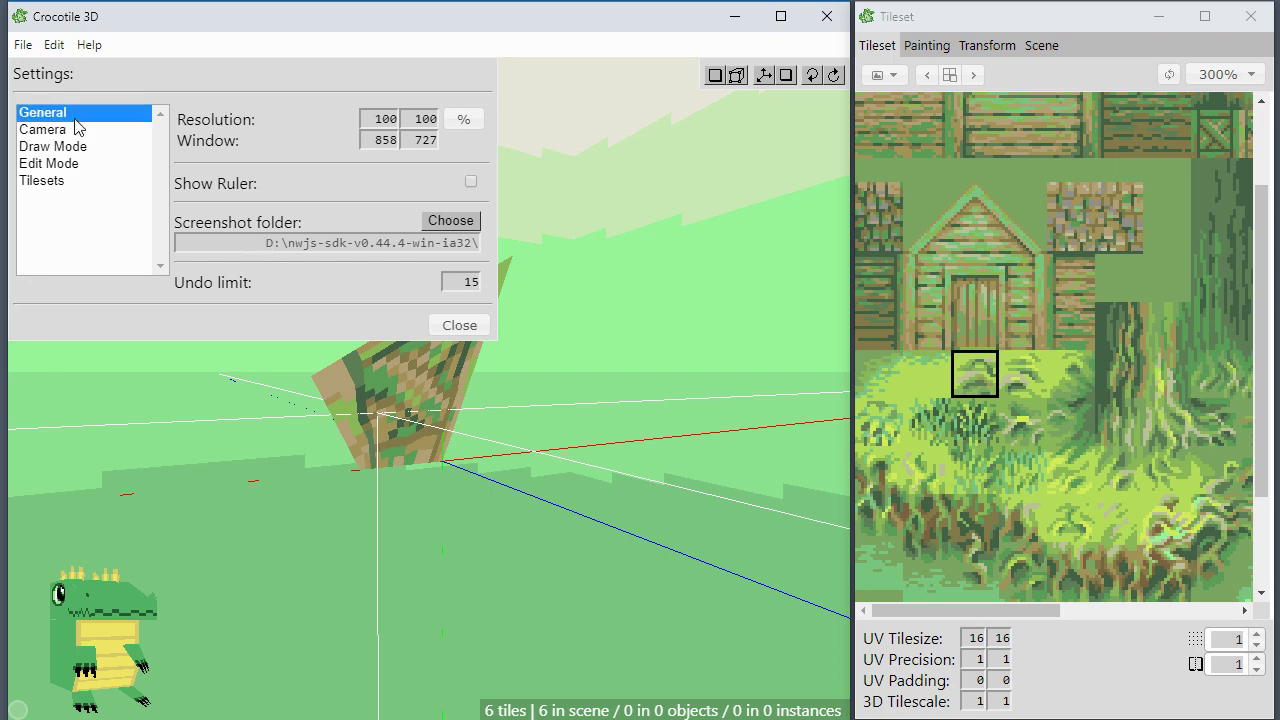
left_click(237, 118)
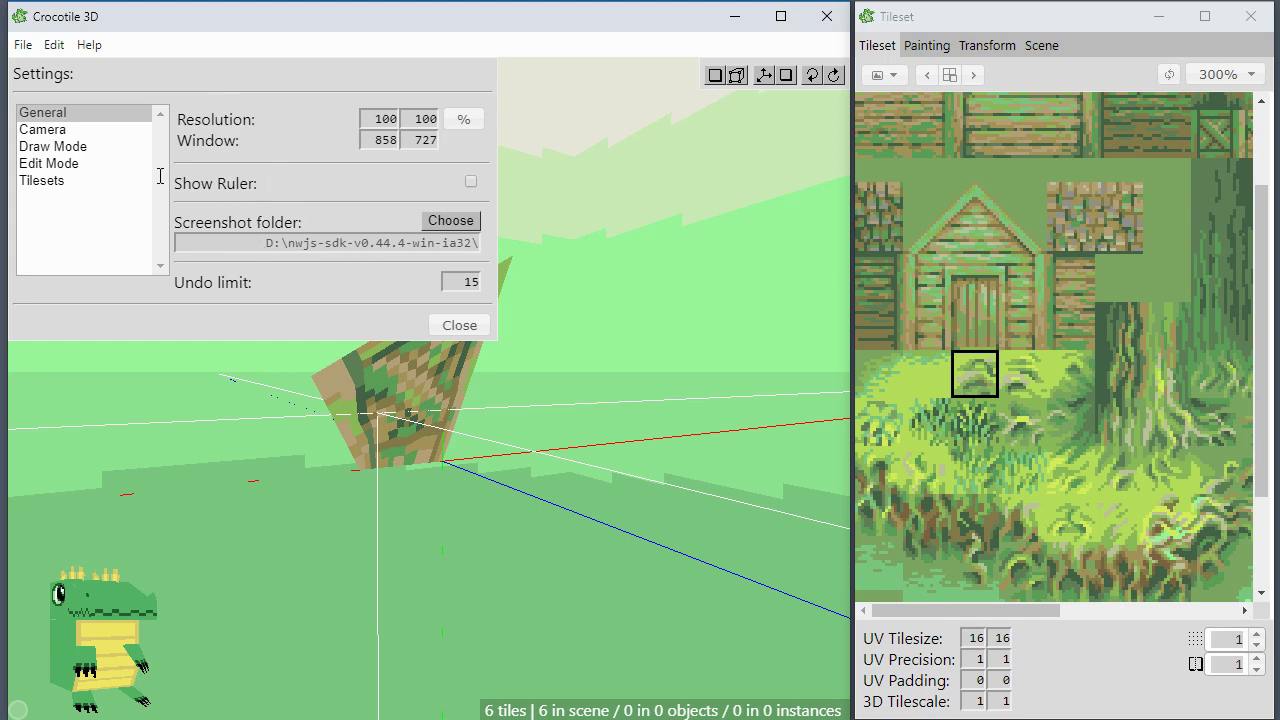
left_click(40, 113)
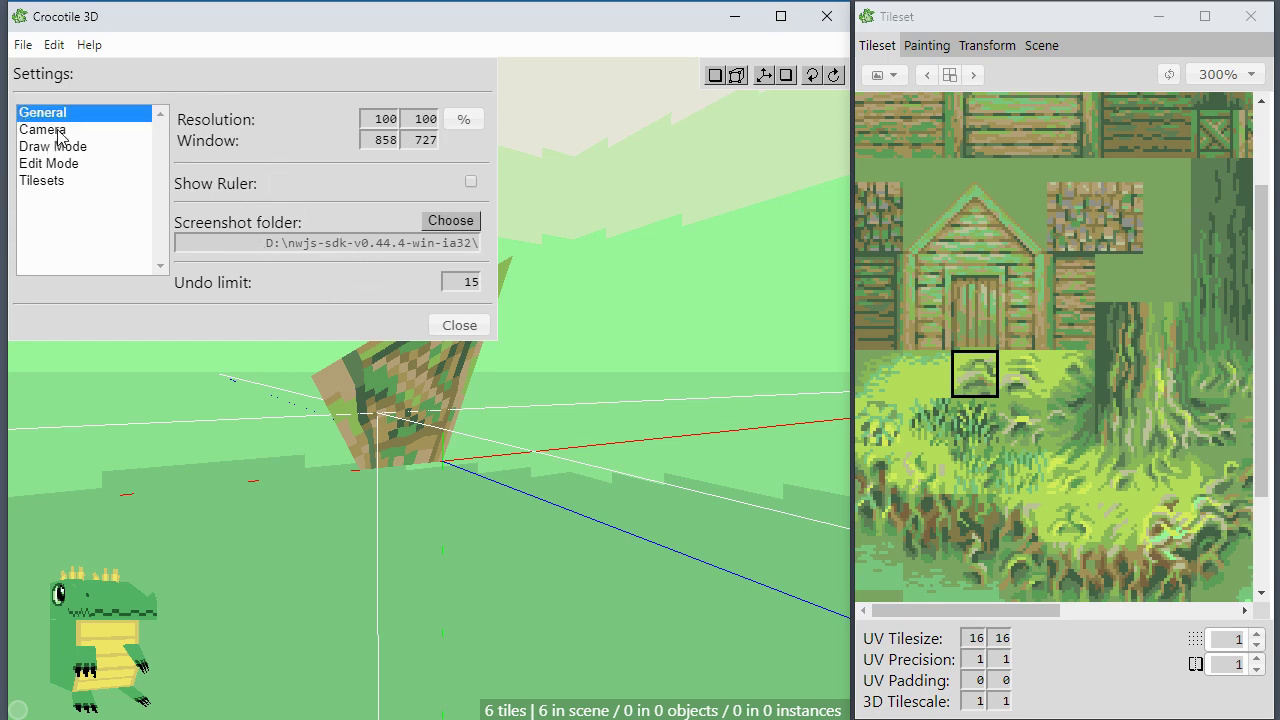
left_click(57, 135)
left_click(296, 146)
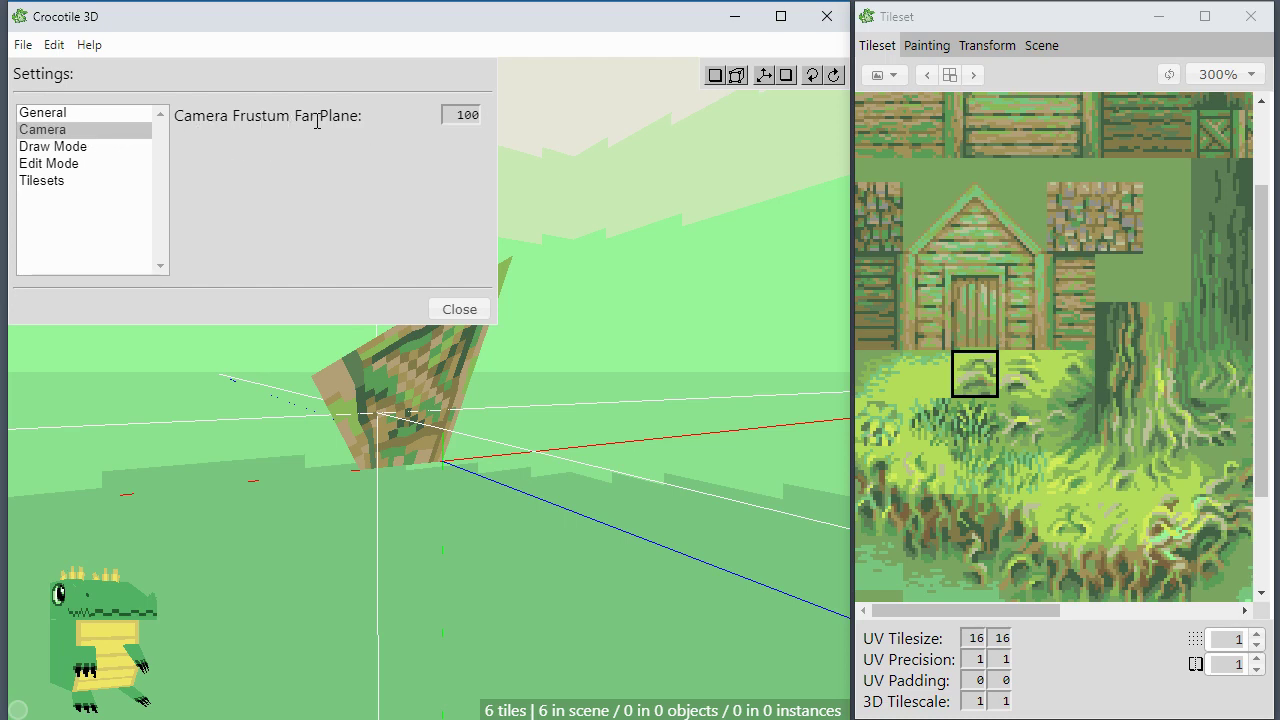
left_click(88, 134)
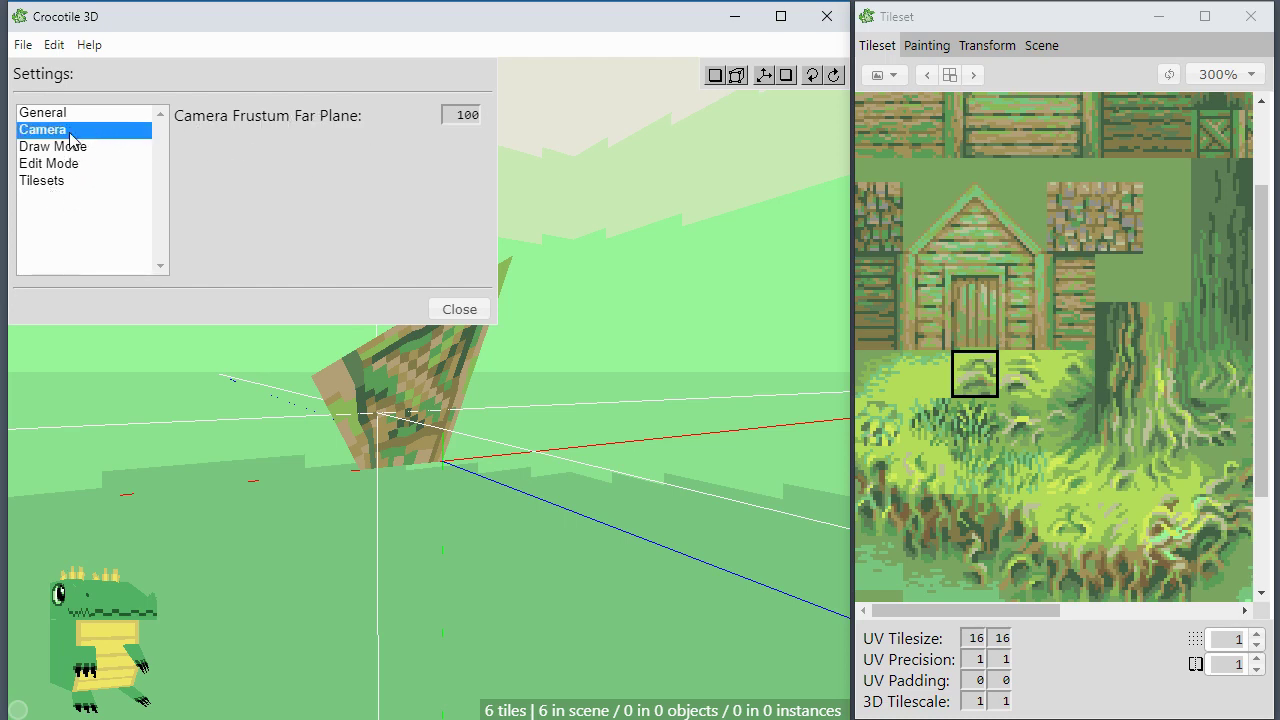
left_click(88, 101)
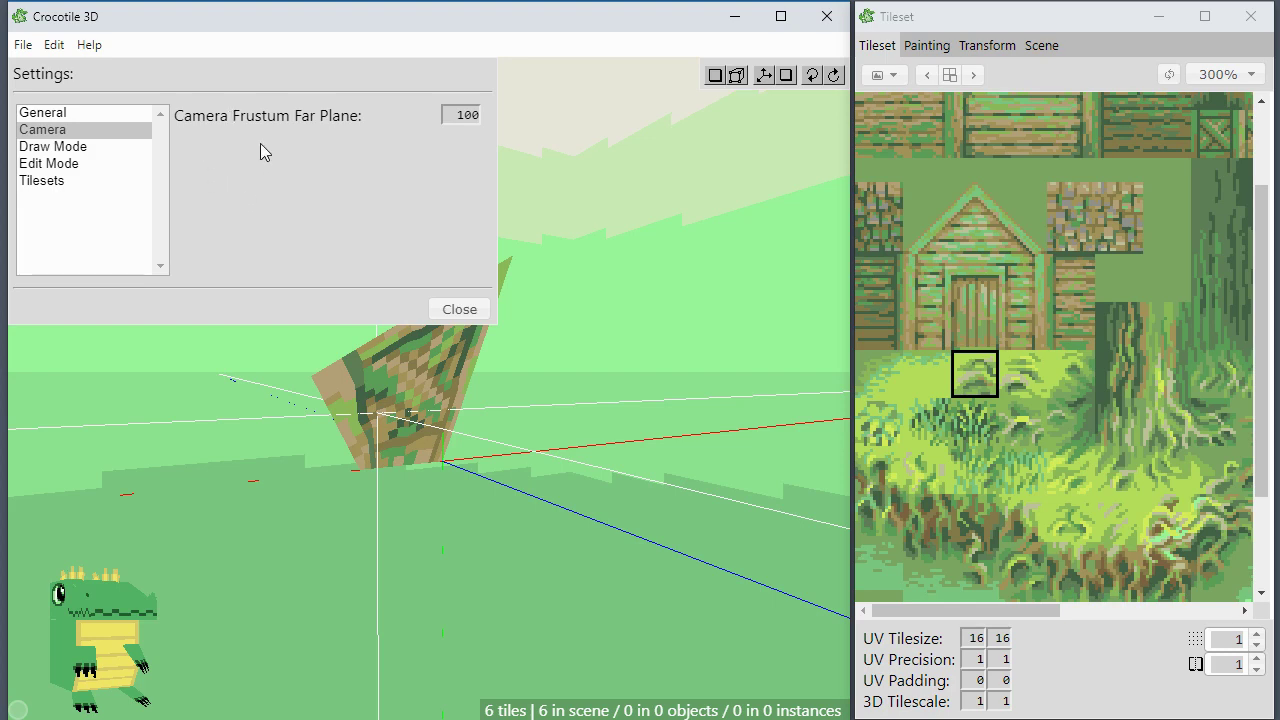
left_click(150, 137)
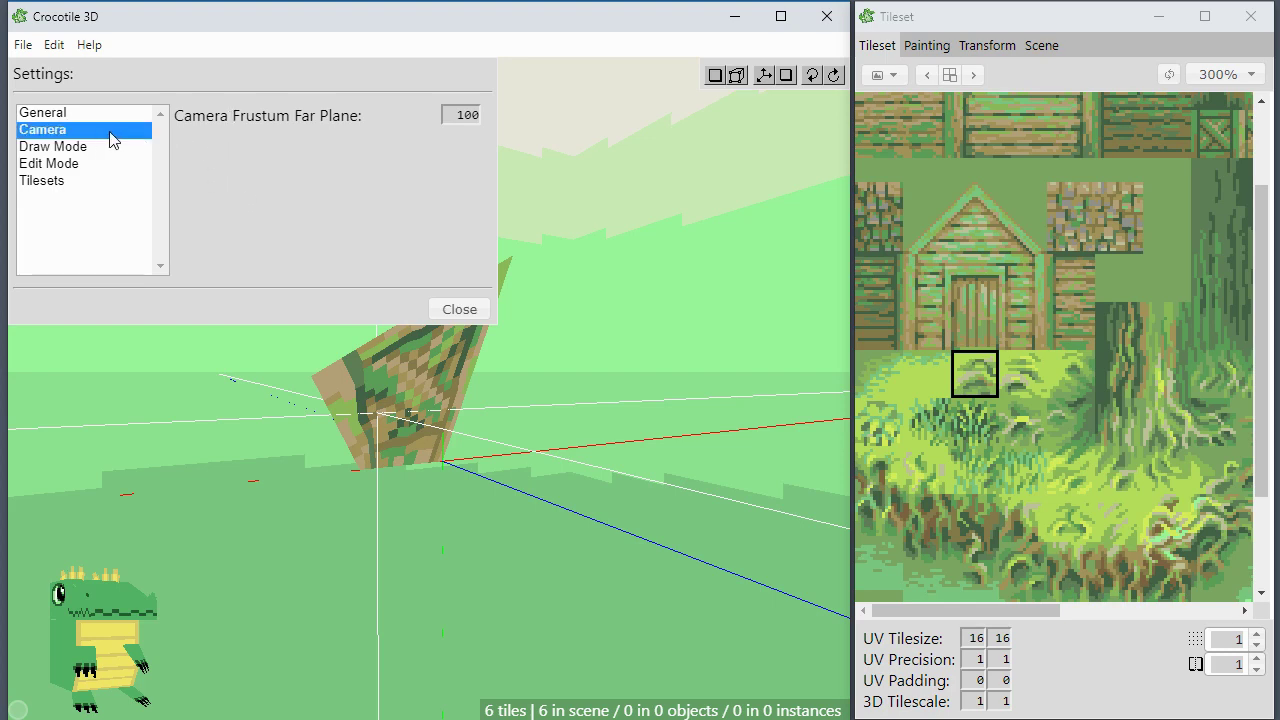
left_click(204, 138)
left_click(92, 131)
left_click(197, 143)
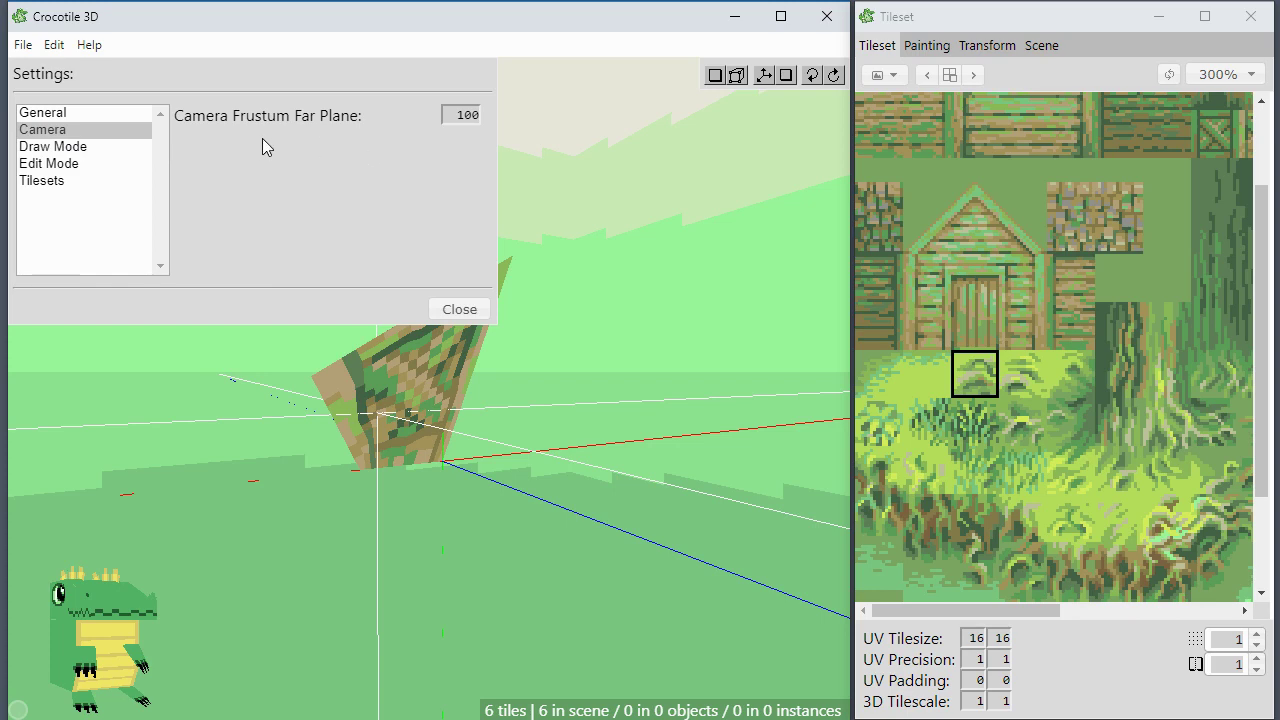
Examine the Draw Mode, Edit Mode and Tilesets settings, return to the Camera settings, and close the settings.
left_click(80, 149)
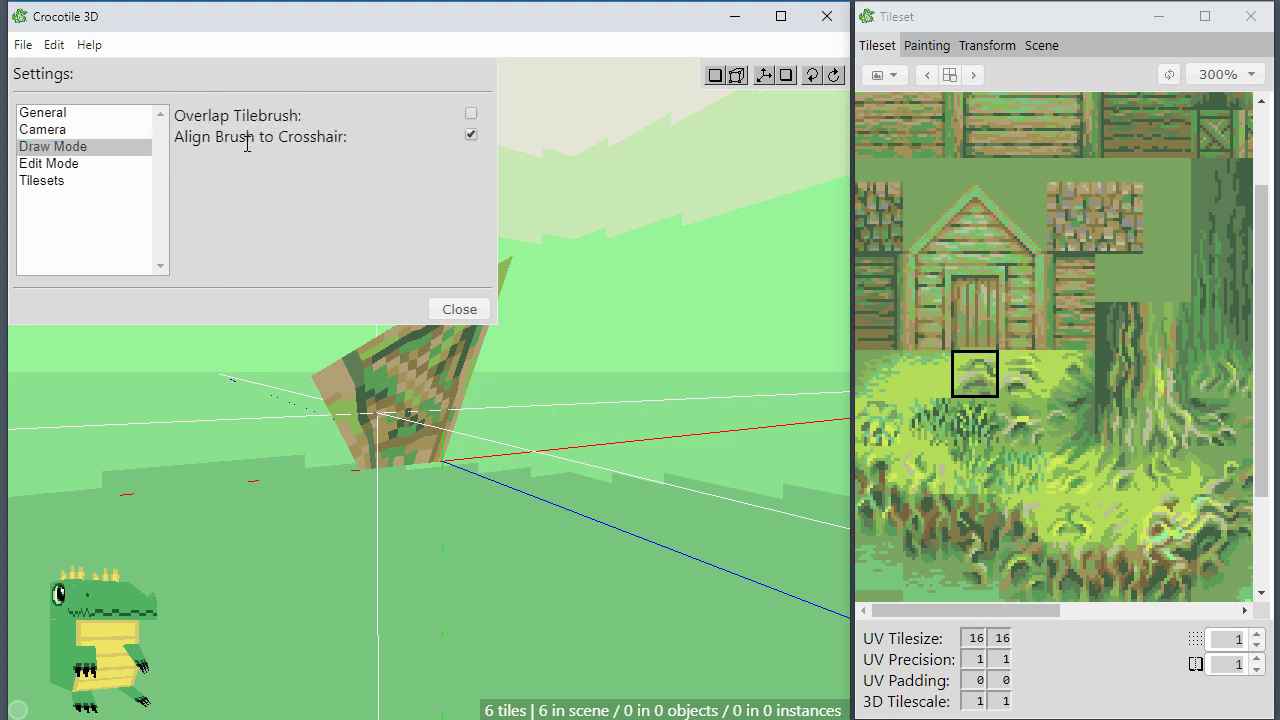
left_click(80, 166)
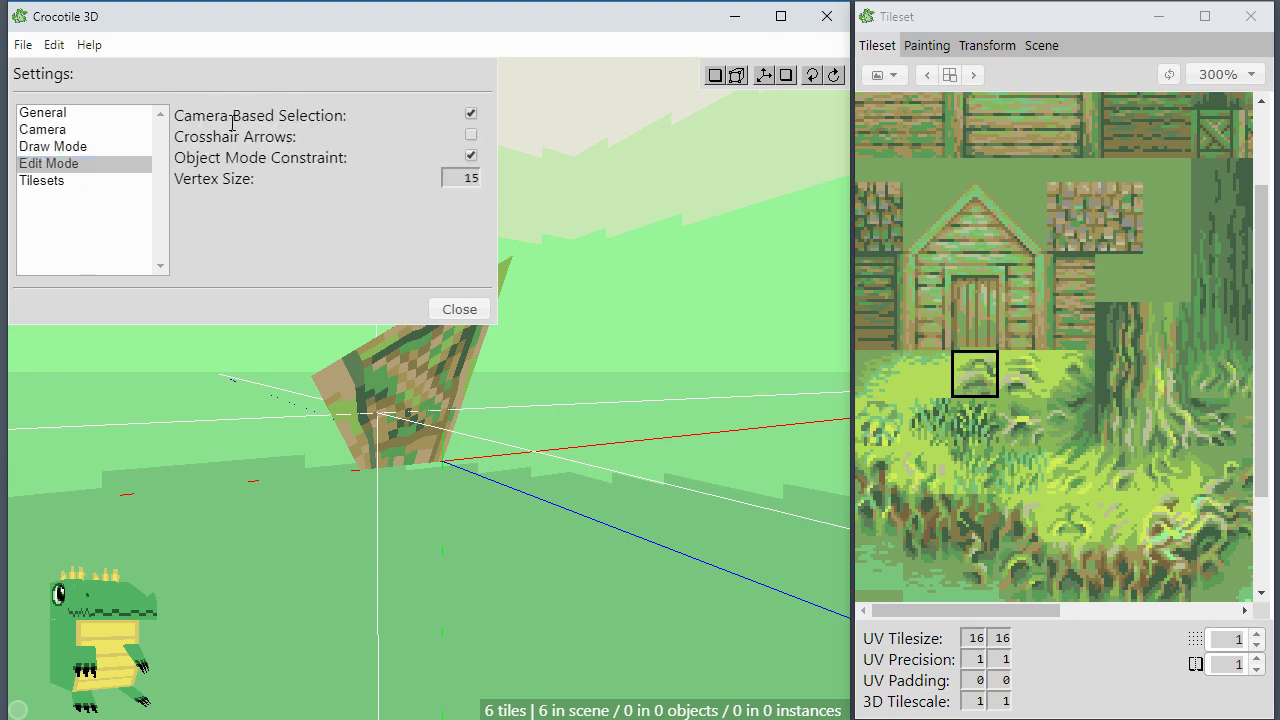
left_click(69, 185)
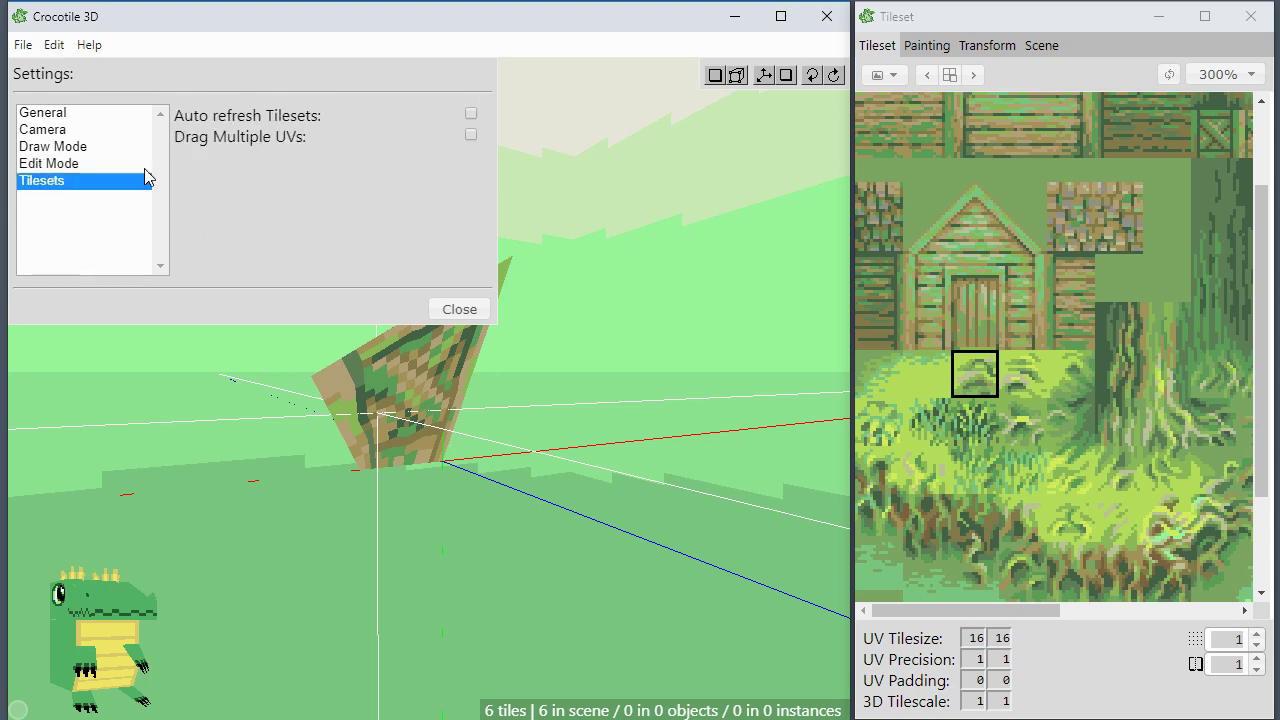
left_click(95, 165)
left_click(89, 131)
left_click(89, 148)
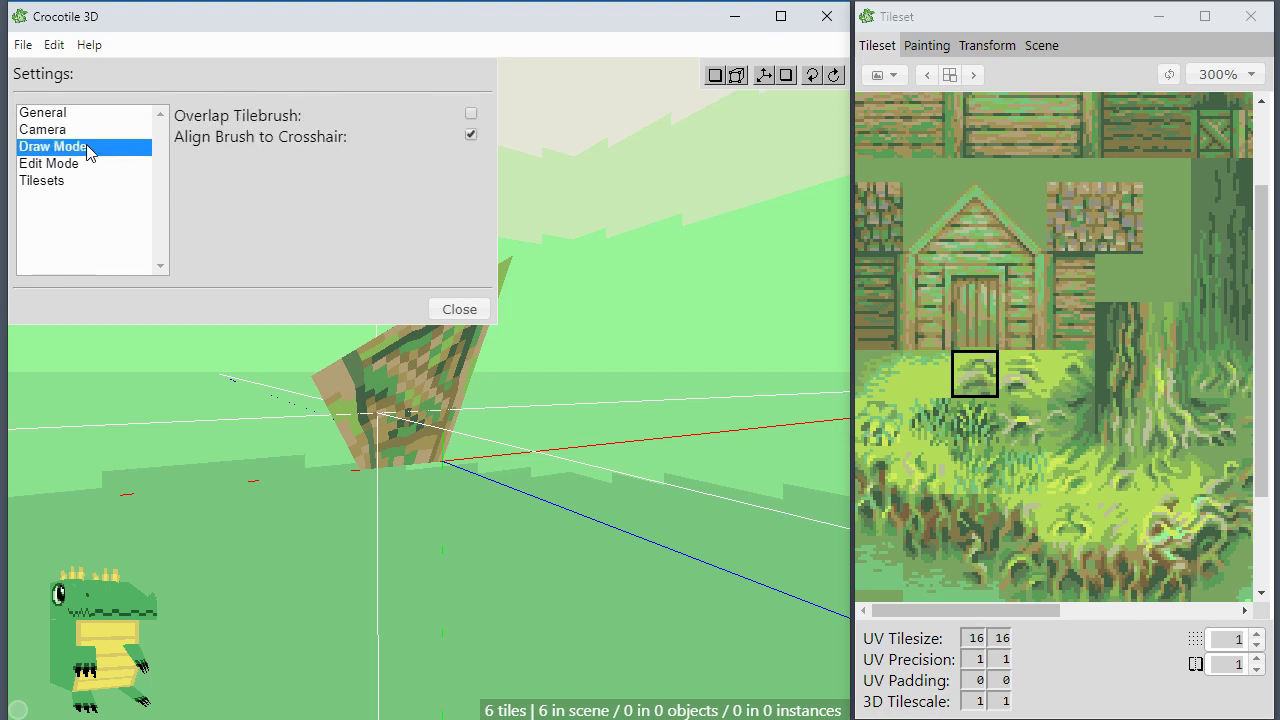
left_click(86, 116)
left_click(88, 132)
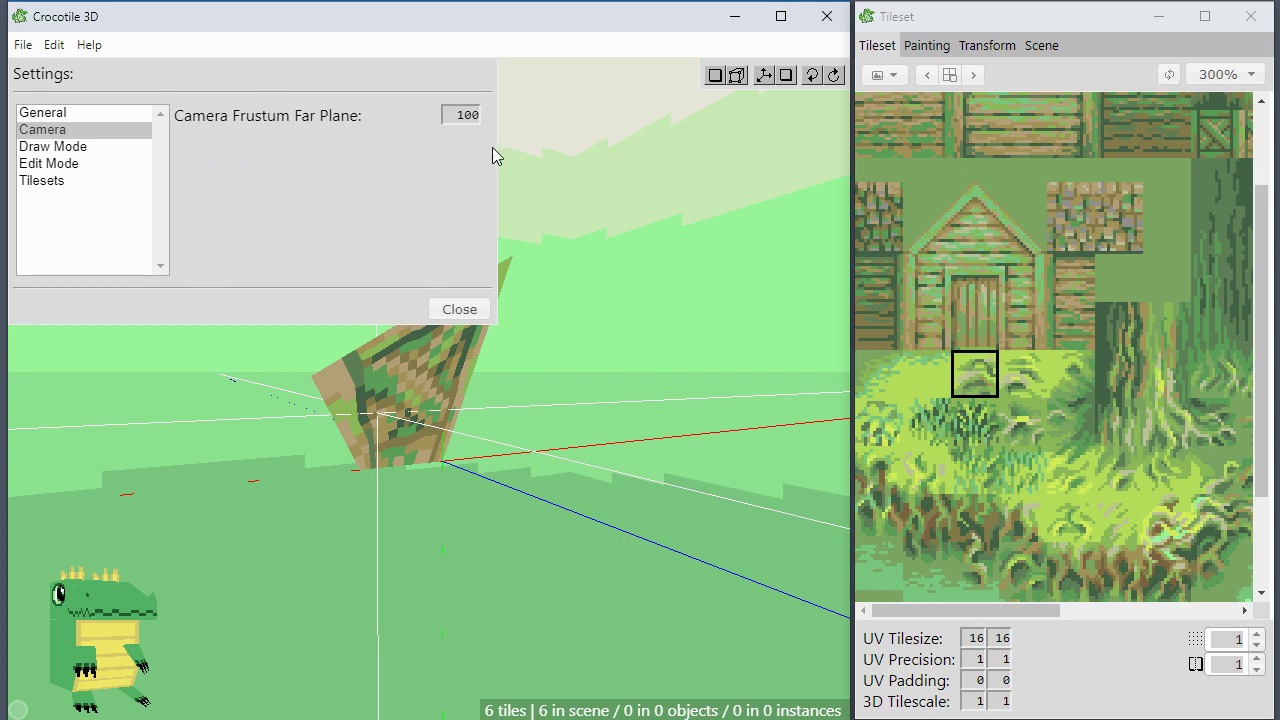
left_click(452, 314)
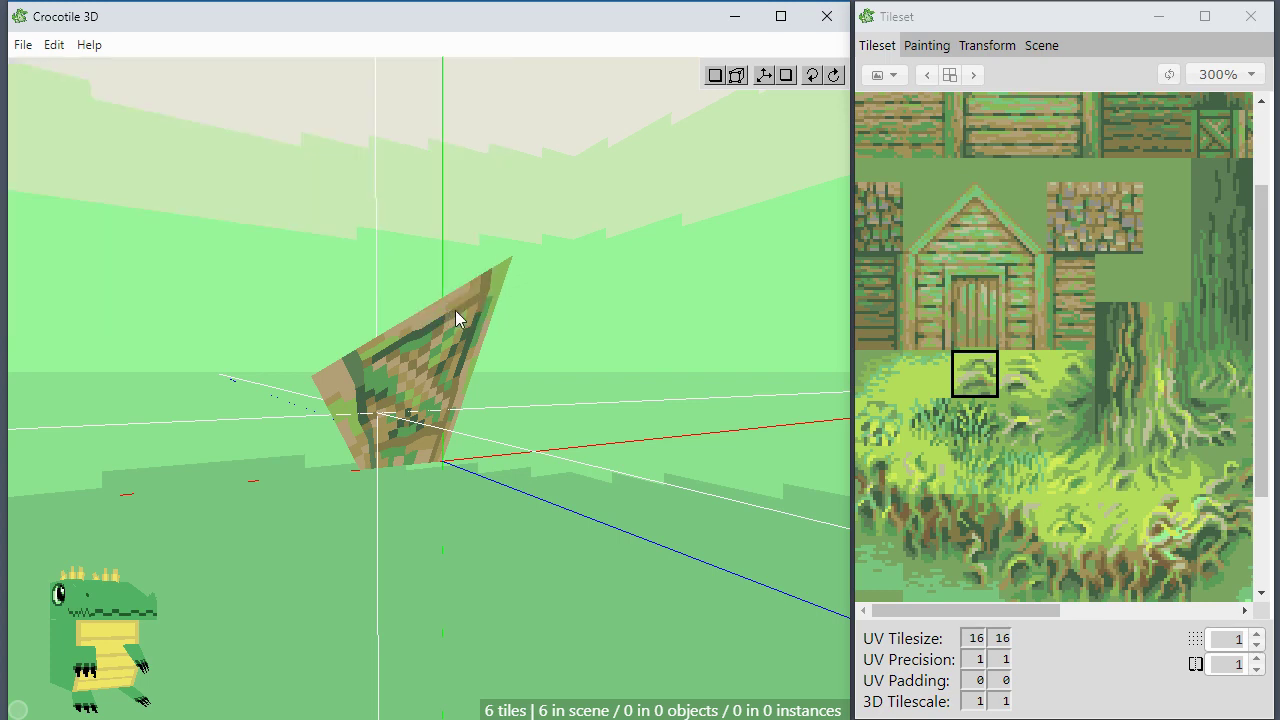
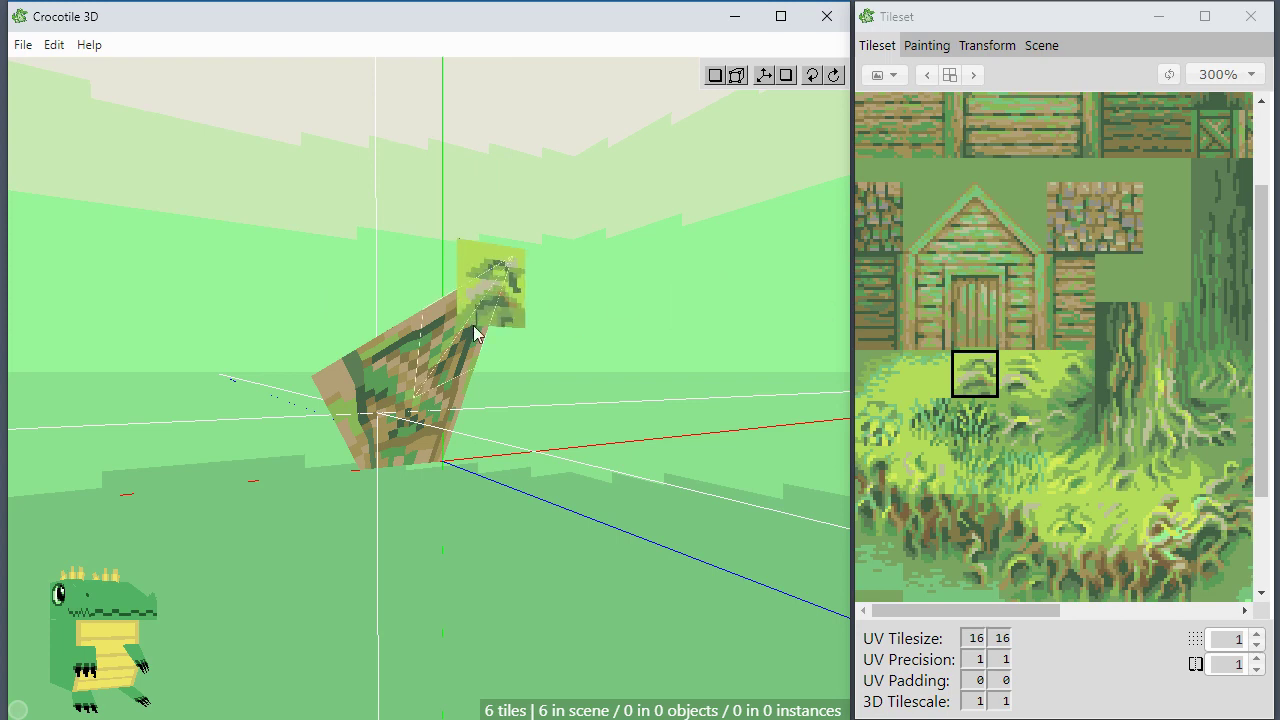
Hide the axis and crosshair lines in the 3D view and show them again.
key("space")
right_click_drag(557, 369, 619, 387)
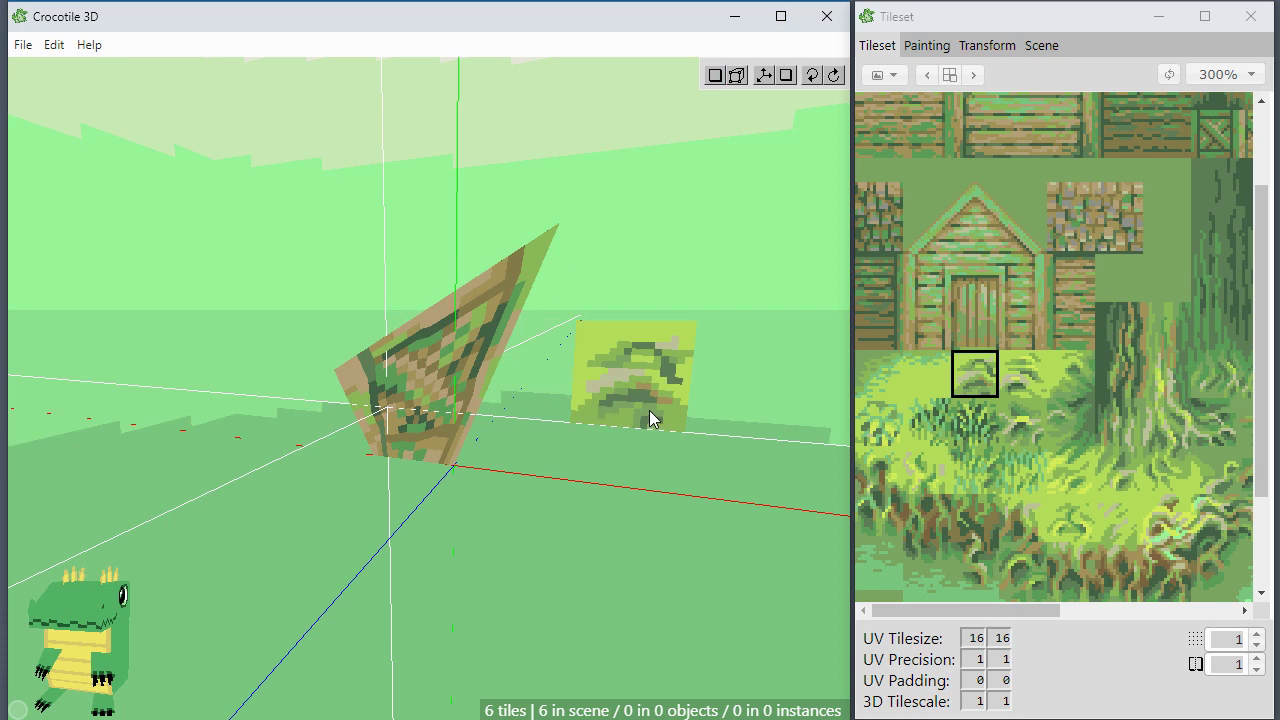
key("g")
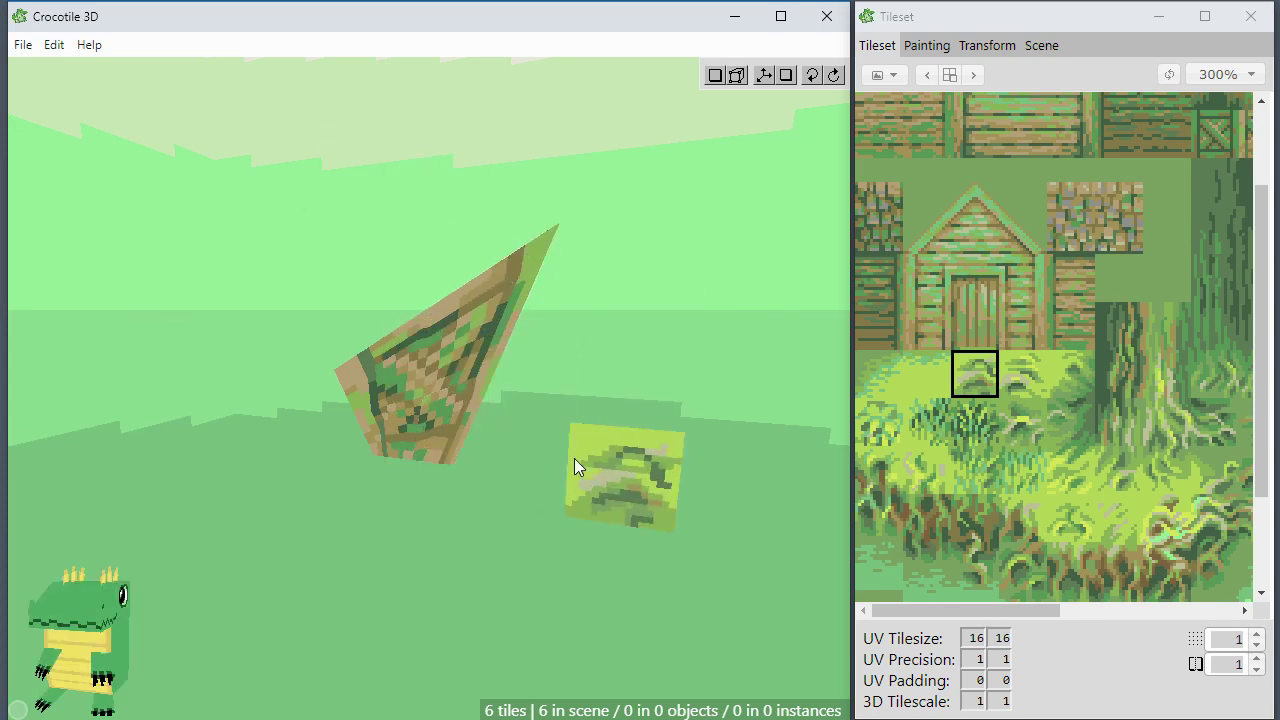
key("g")
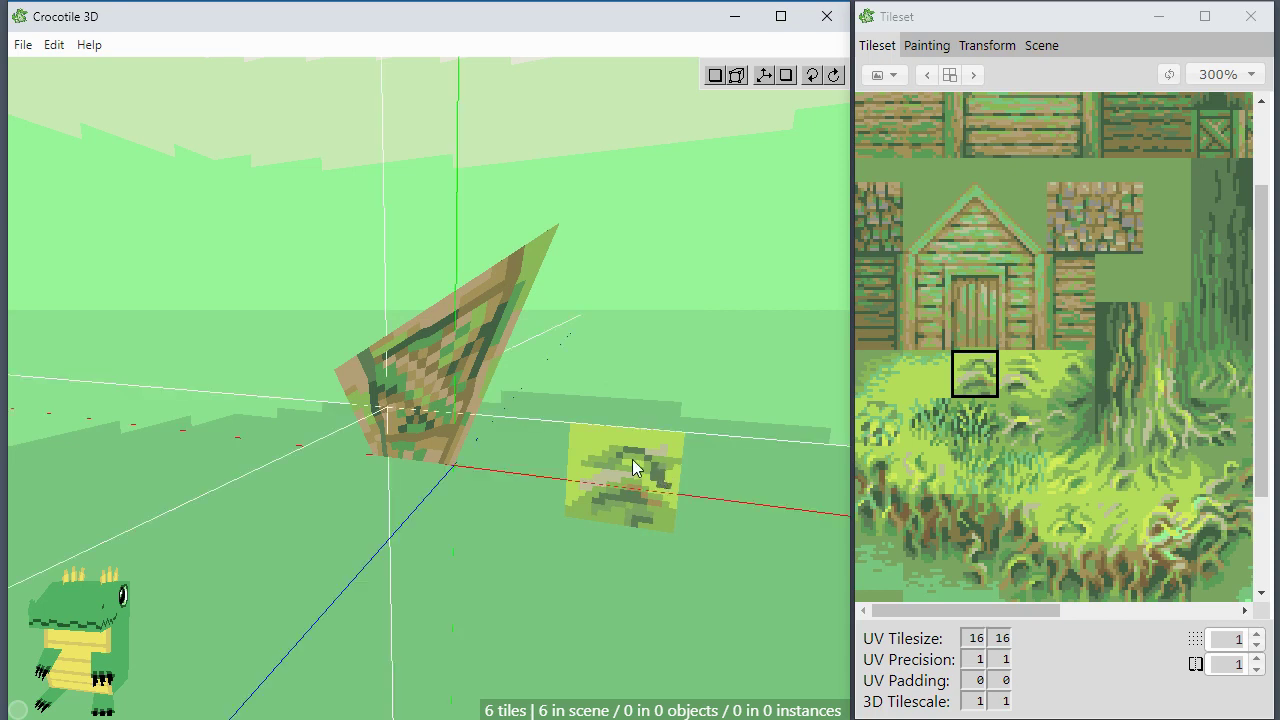
key("space")
mouse_move(622, 360)
right_mouse_down()
mouse_move(545, 430)
mouse_move(622, 362)
mouse_move(612, 372)
right_mouse_up()
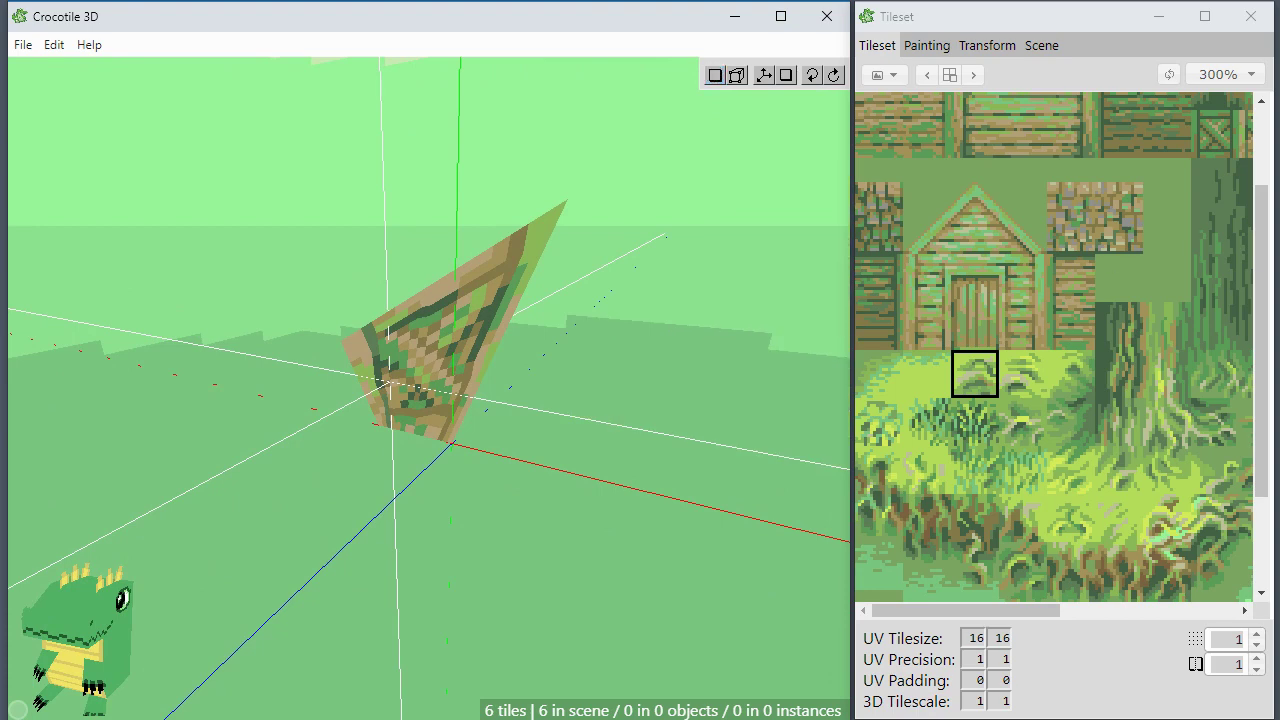
Place one grass tile in the scene beside the distorted wooden shape, and switch to Edit Mode with vertices shown.
left_click(640, 455)
right_click_drag(649, 470, 661, 447)
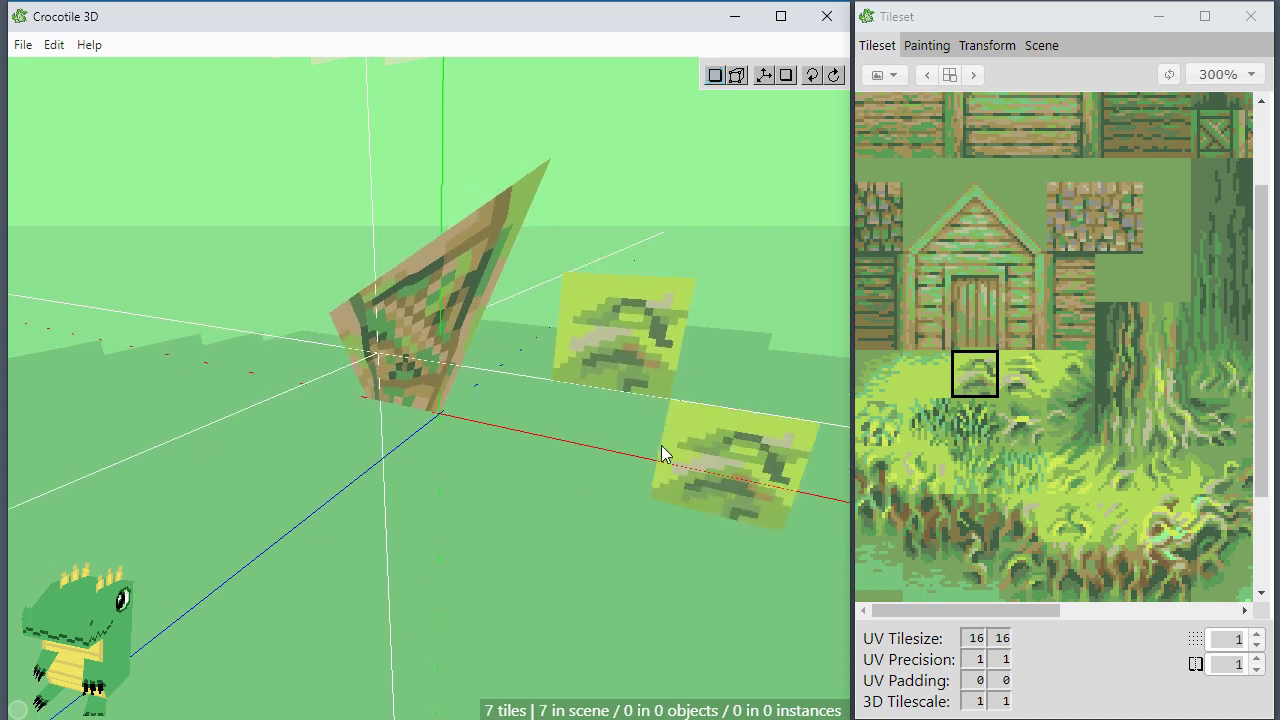
key("Tab")
right_click_drag(480, 483, 508, 345)
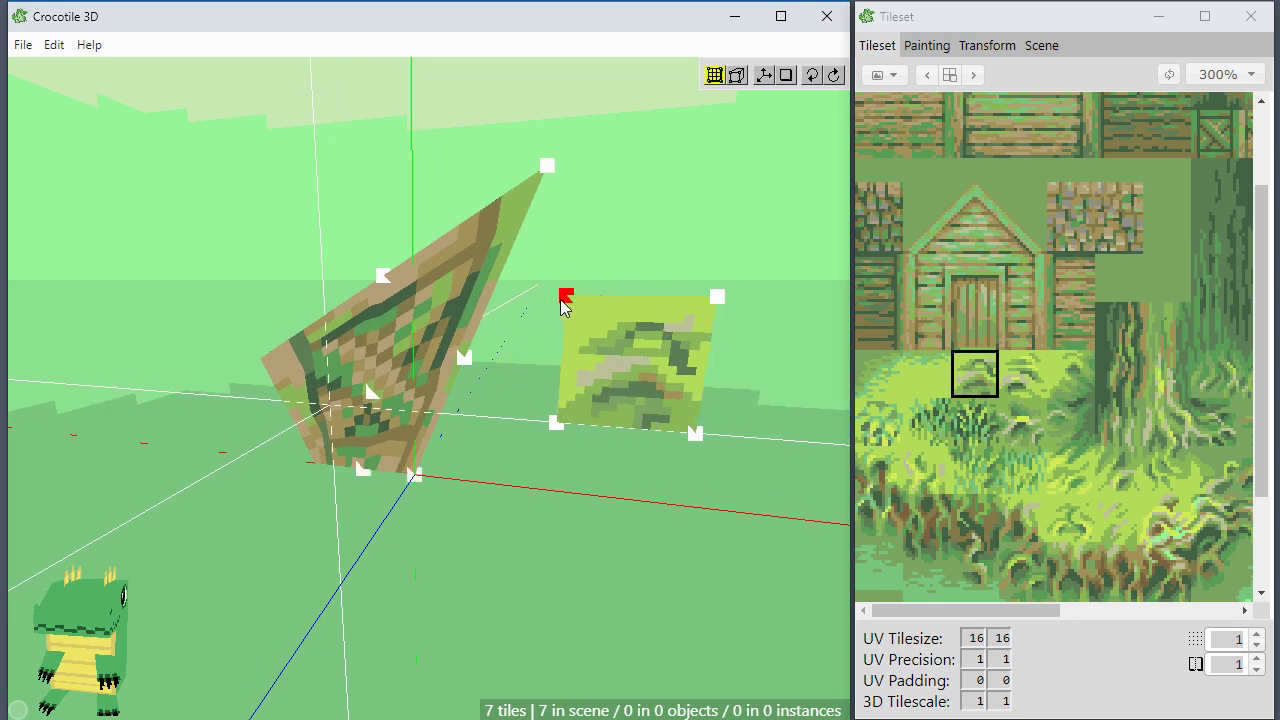
Set the Vertex Size in the Edit Mode settings to 5, and close the settings.
left_click(53, 45)
left_click(86, 131)
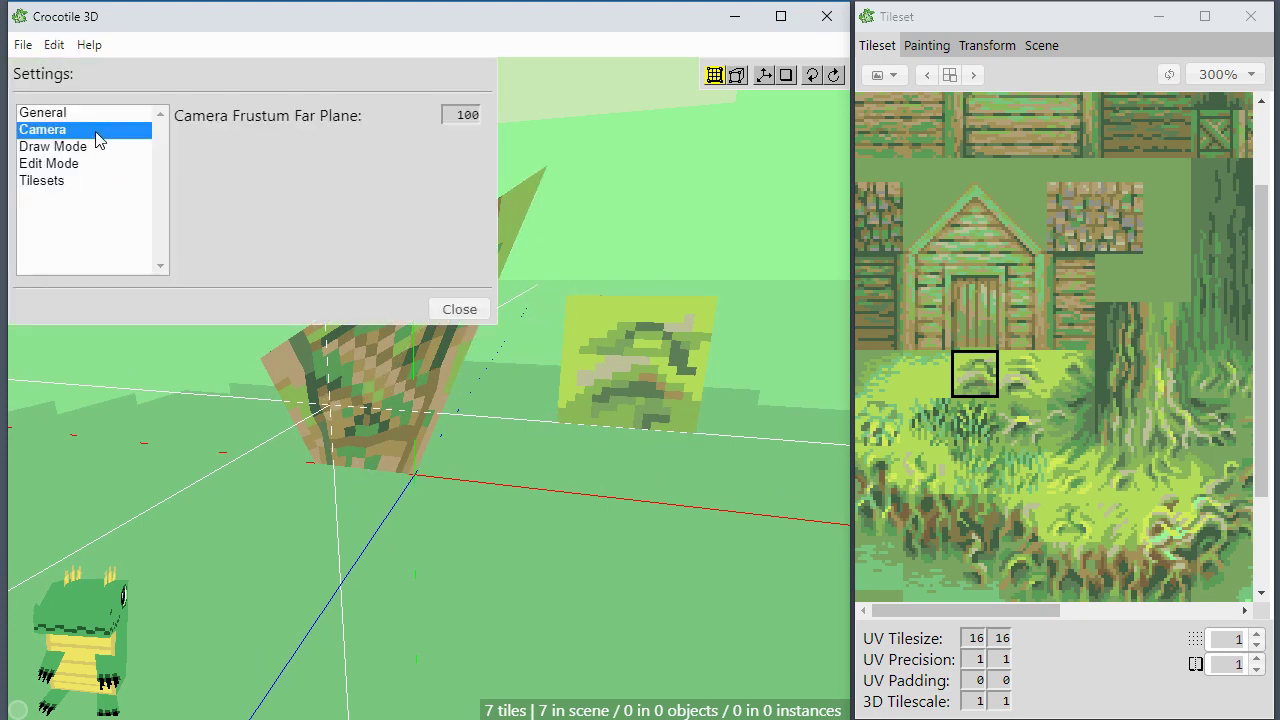
left_click(70, 168)
left_click(207, 179)
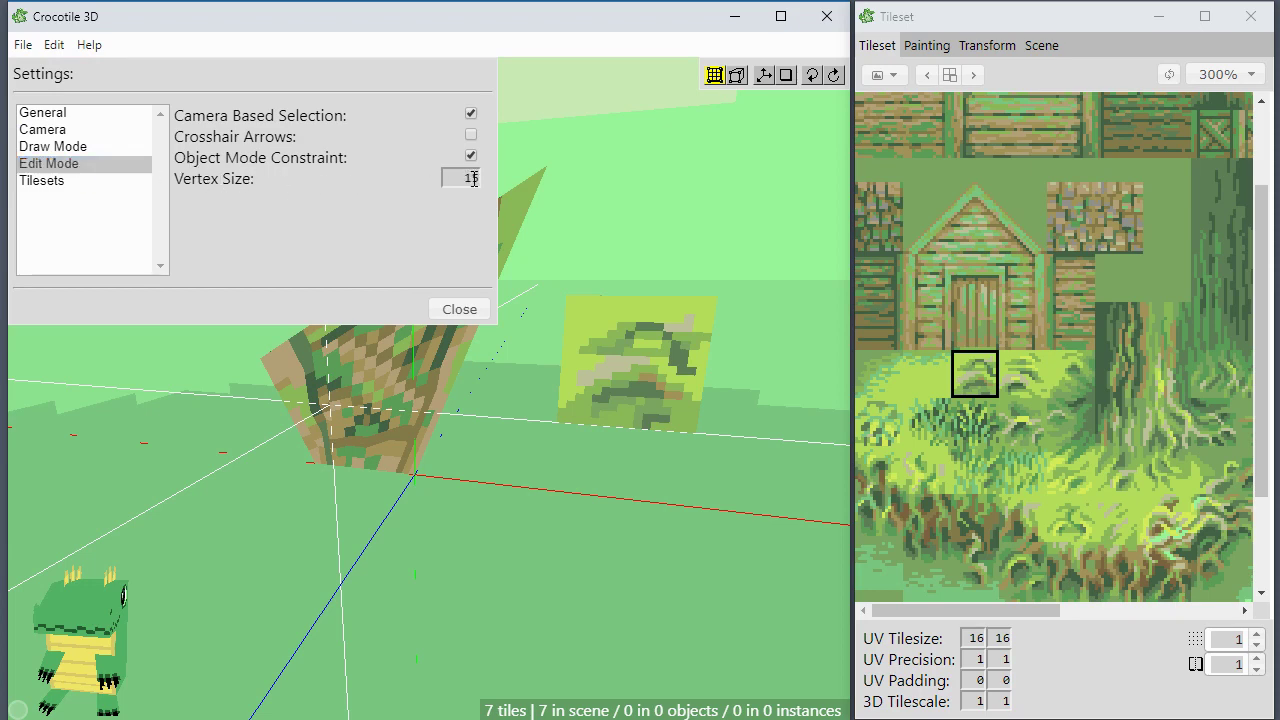
double_click(474, 178)
type("8")
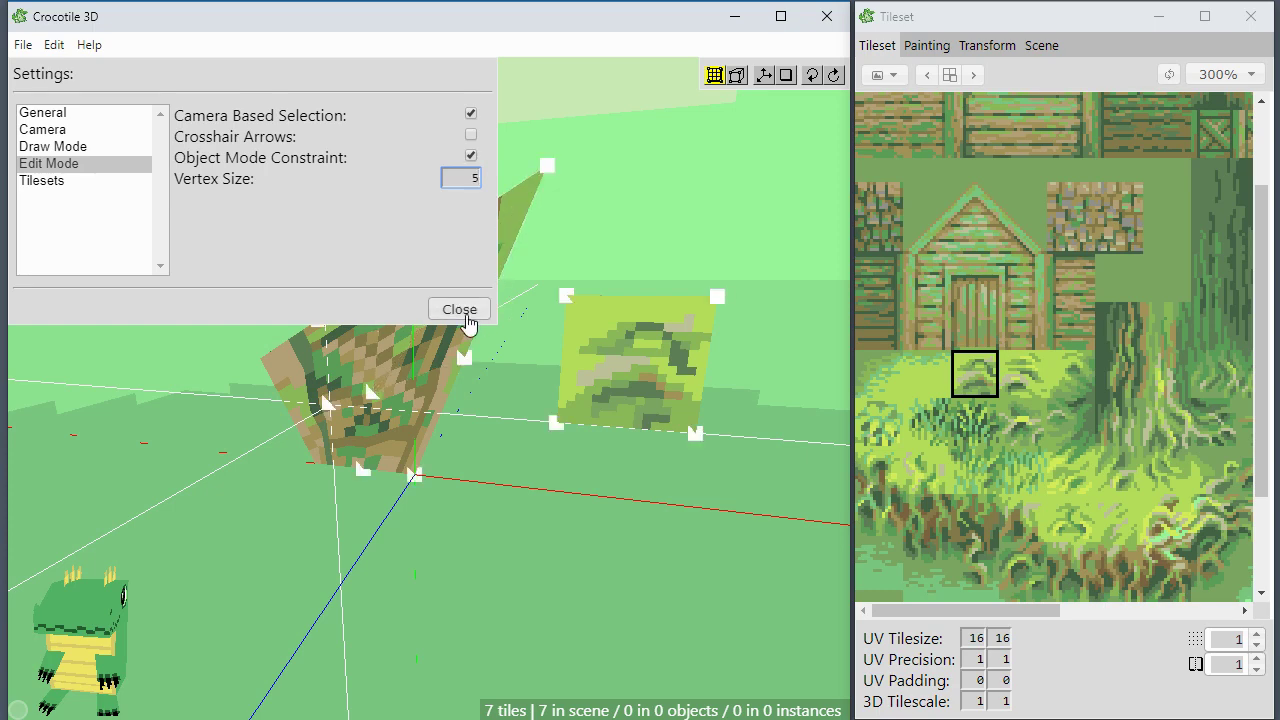
left_click(460, 309)
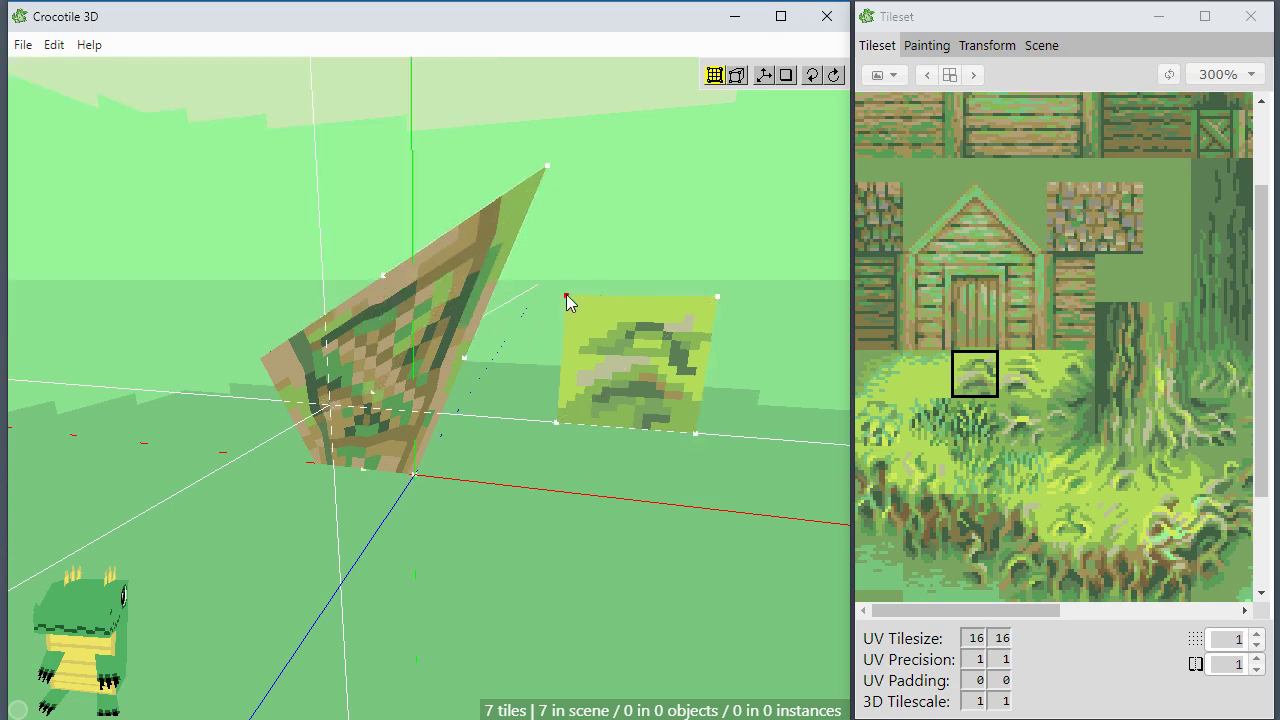
Move the grass tile's upper corner vertex nearest the wooden shape outward toward that shape.
scroll(618, 328, "up", 2)
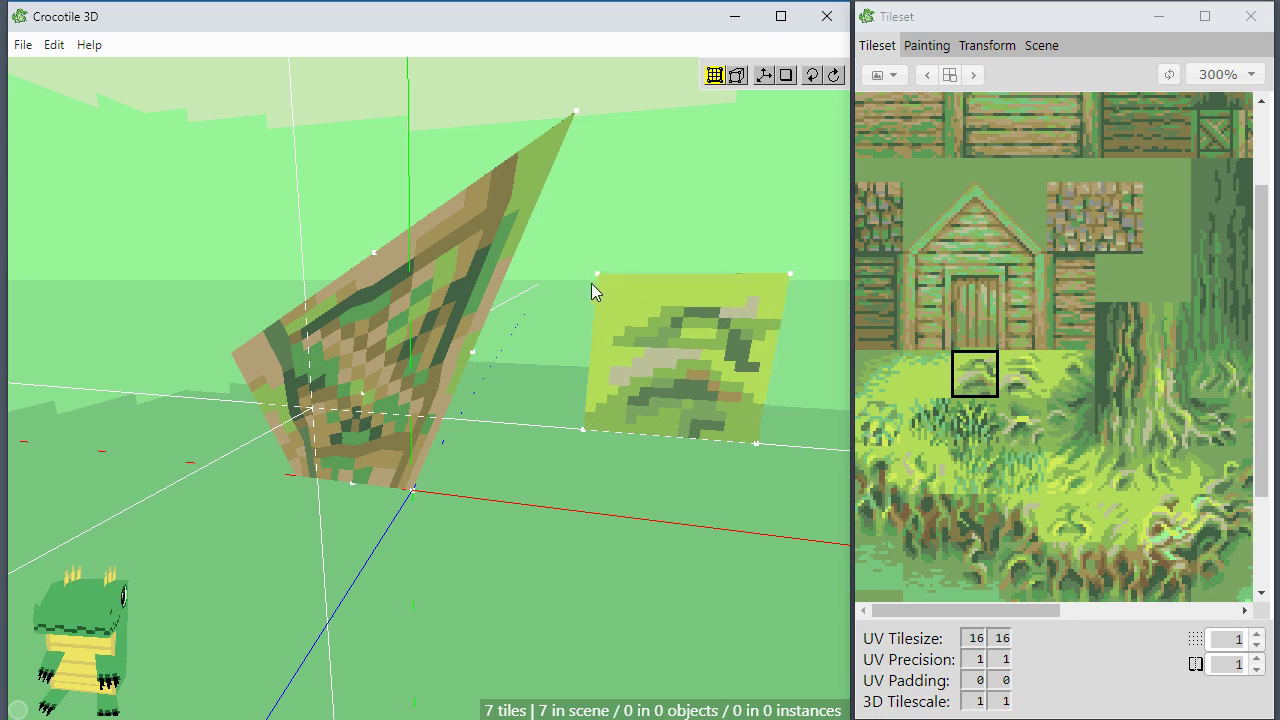
left_click_drag(596, 274, 546, 253)
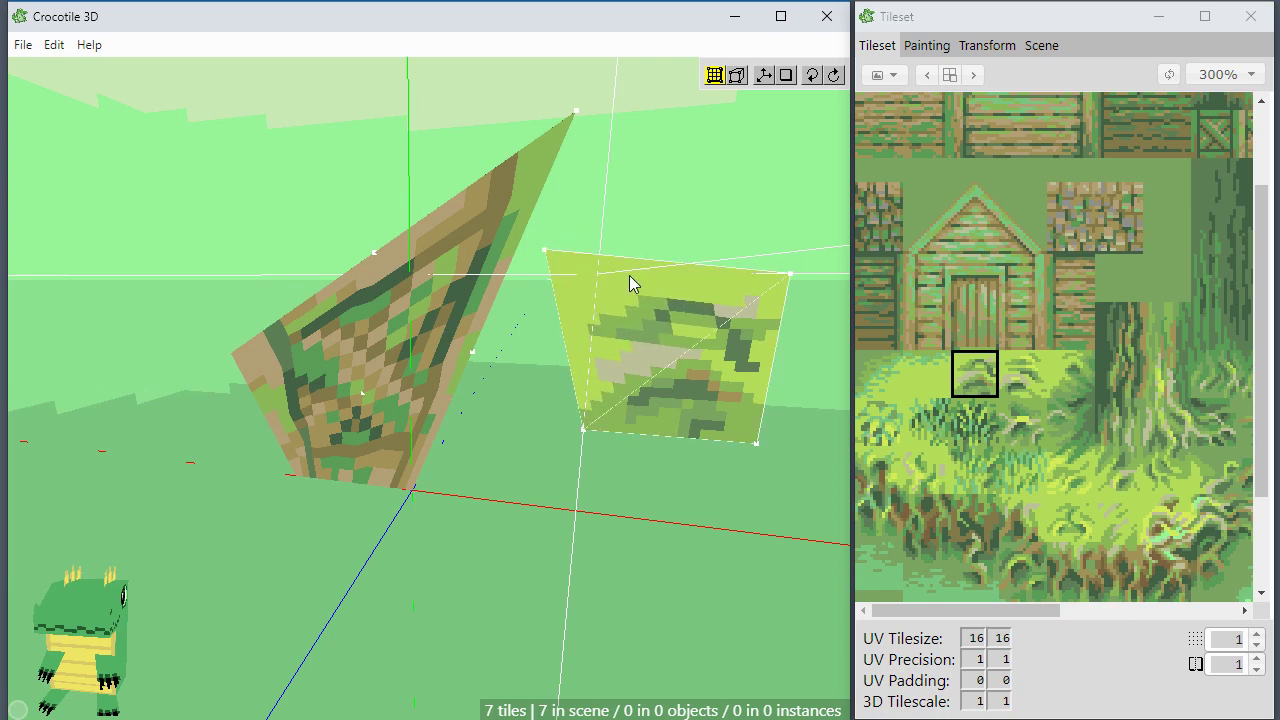
Undo the last vertex move, then set the Vertex Size in the Edit Mode settings to 10 and close the settings.
key("ctrl+z")
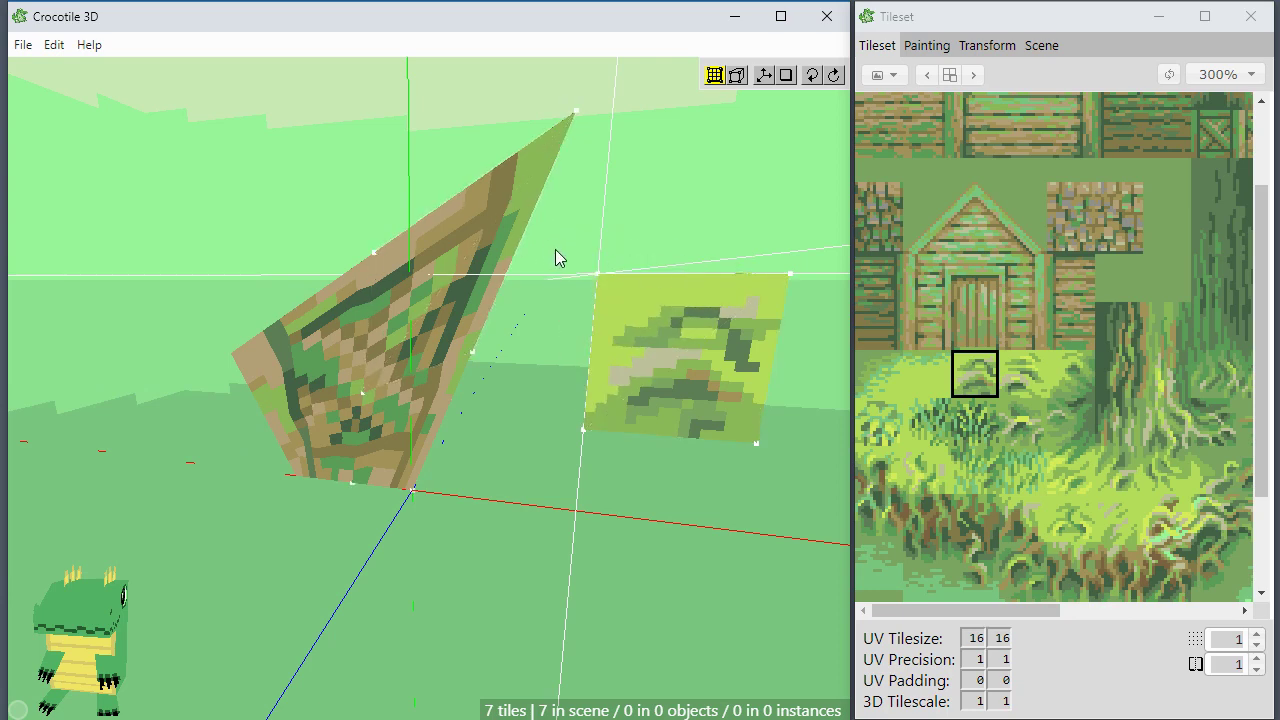
left_click(54, 45)
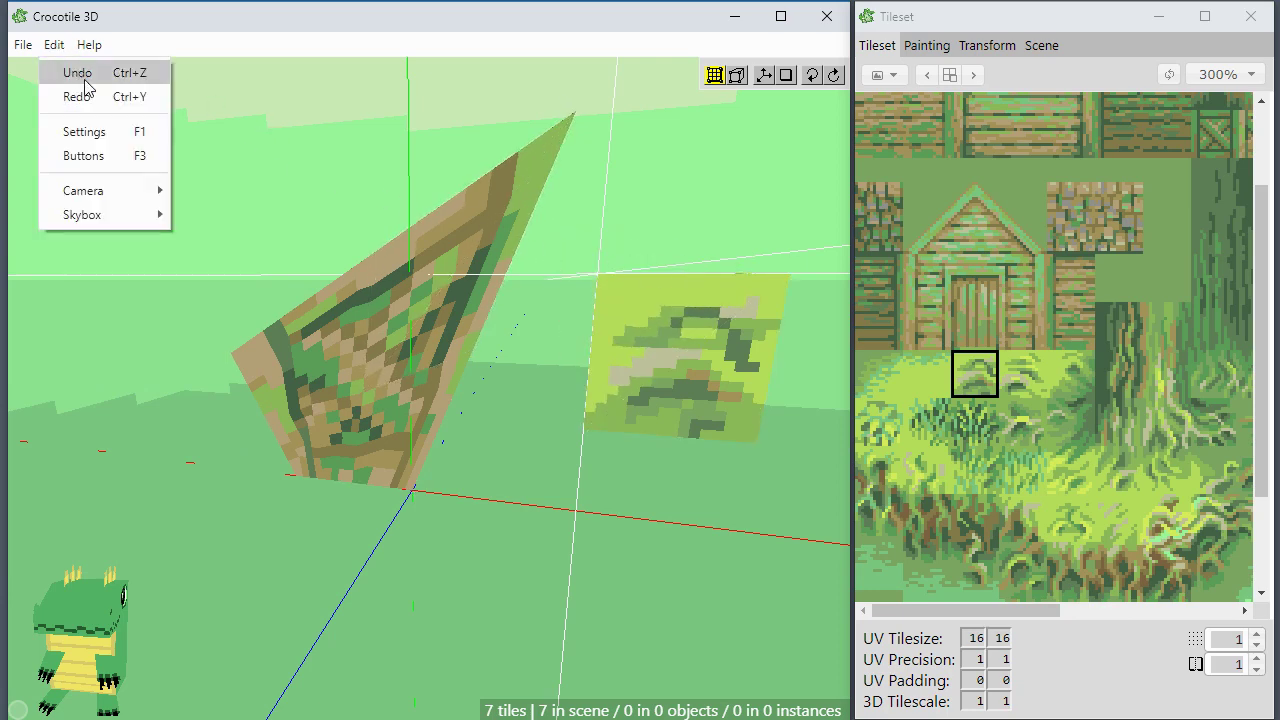
left_click(84, 132)
left_click(455, 183)
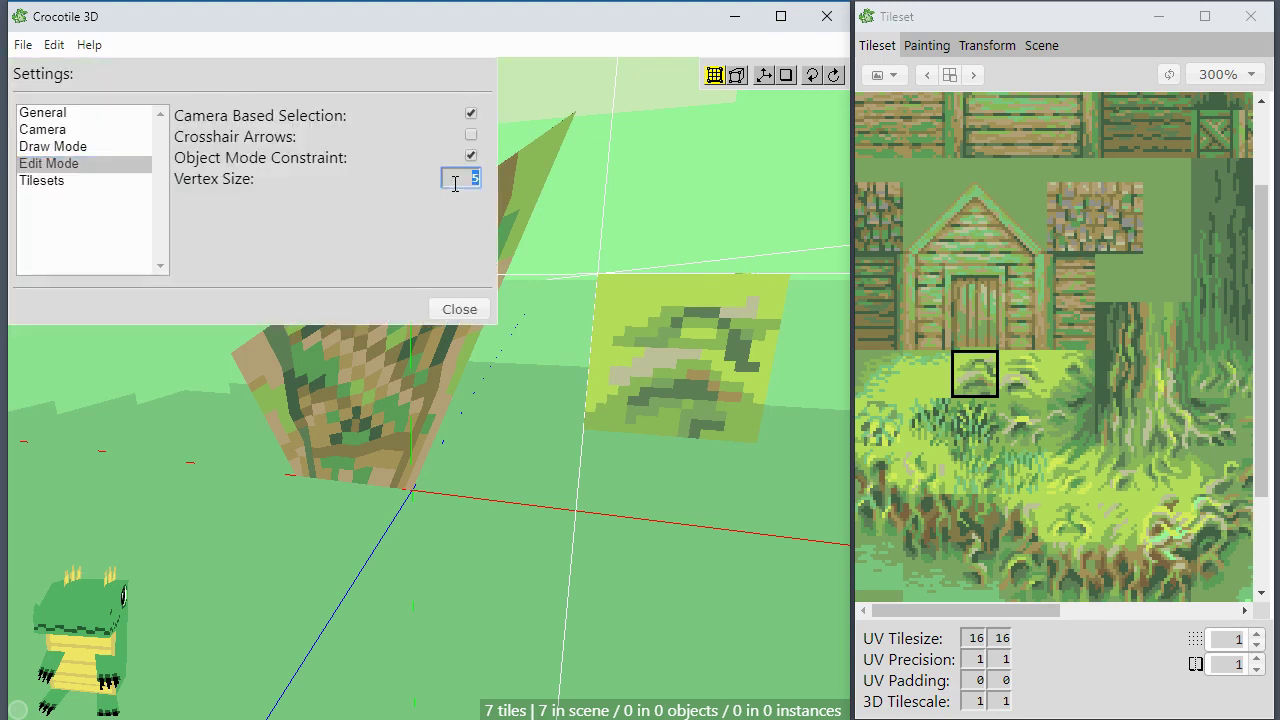
type("10")
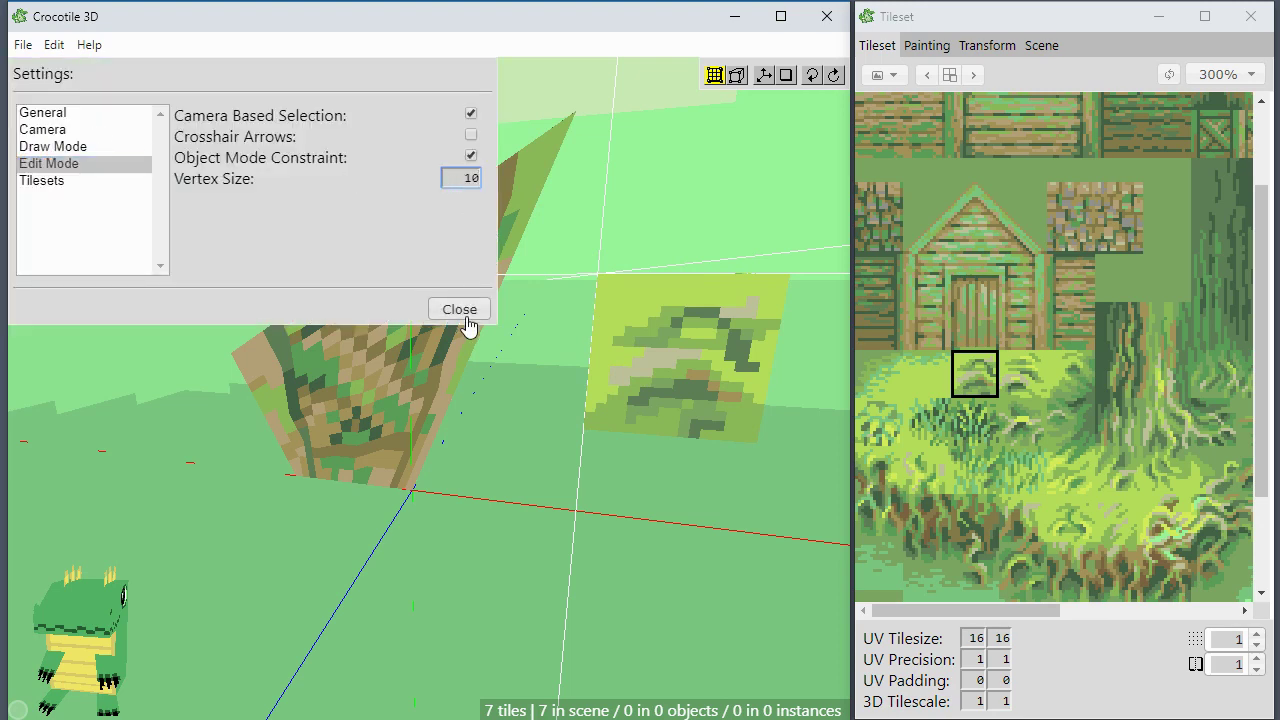
left_click(462, 311)
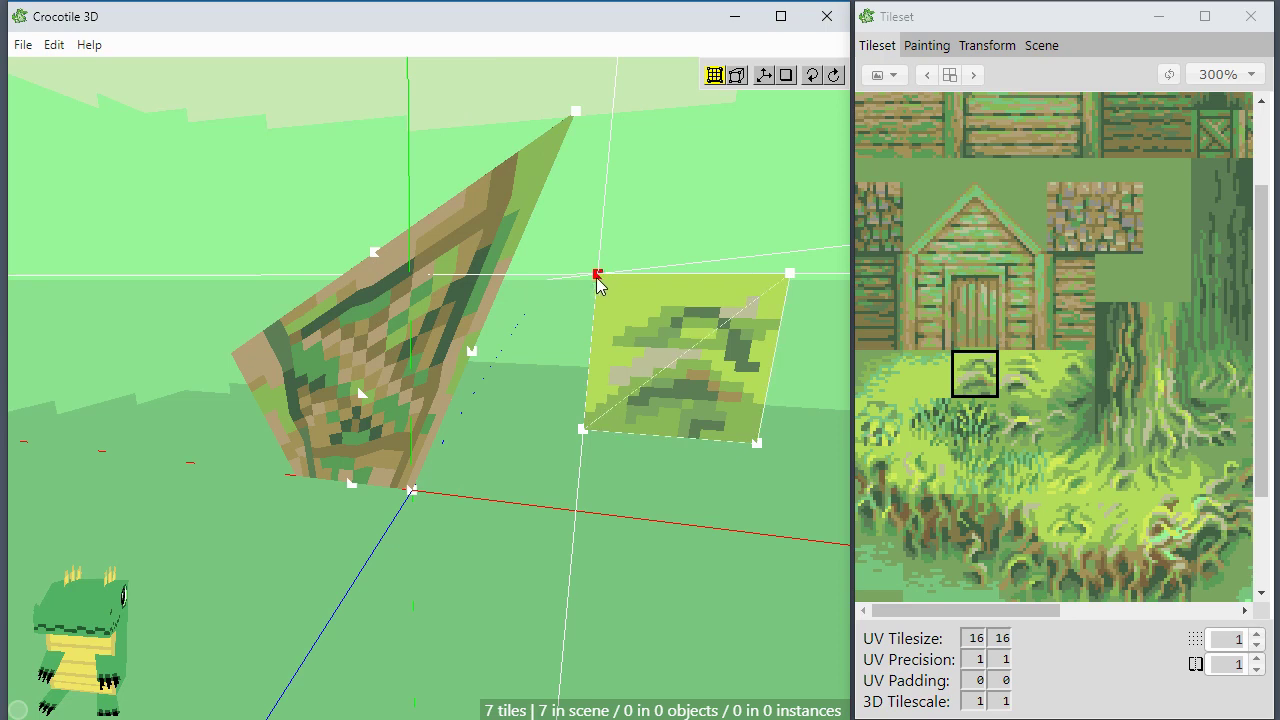
Box-select the grass tile's vertices on the side nearest the wooden shape, then clear the selection.
middle_click_drag(573, 350, 540, 352)
mouse_move(560, 268)
right_mouse_down()
mouse_move(571, 346)
mouse_move(580, 268)
right_mouse_up()
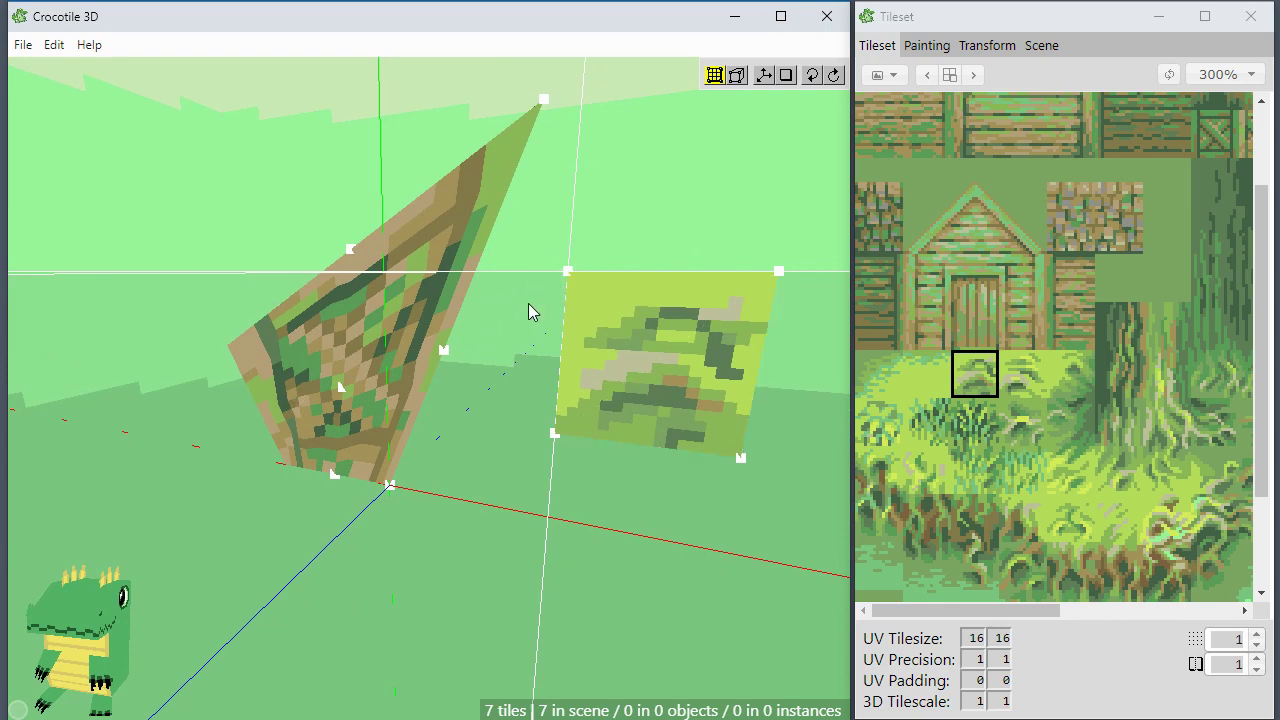
mouse_move(528, 303)
middle_mouse_down()
mouse_move(520, 260)
mouse_move(548, 293)
middle_mouse_up()
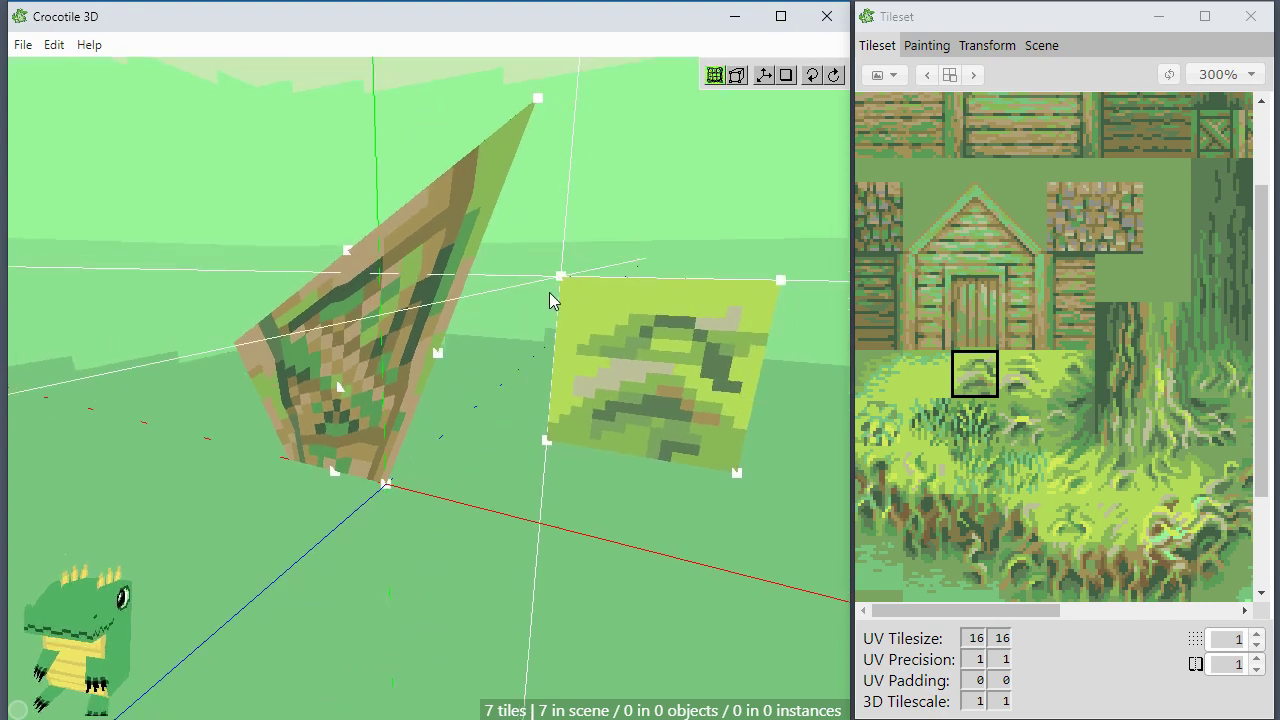
left_click_drag(521, 240, 617, 465)
key("space")
left_click_drag(517, 365, 537, 328)
Select the grass tile's upper corner vertex together with the wooden shape's facing side vertex, then clear the selection.
left_click(590, 273)
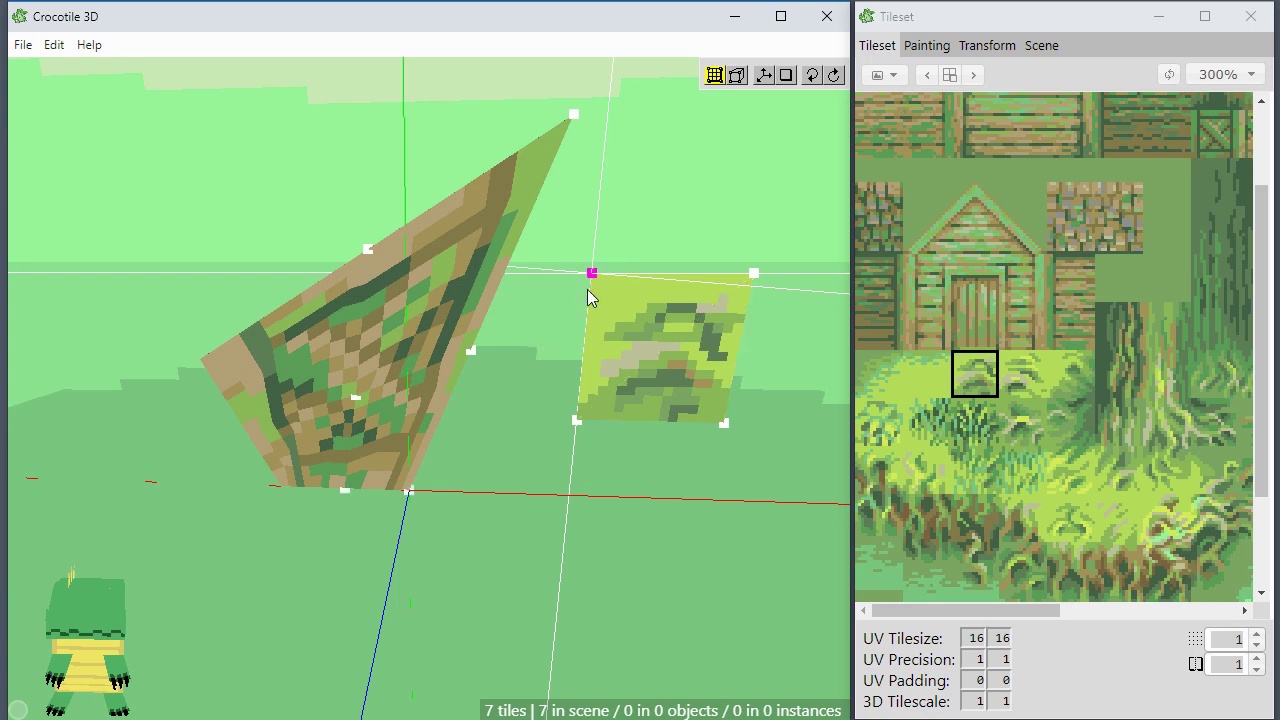
left_click(471, 351, "shift")
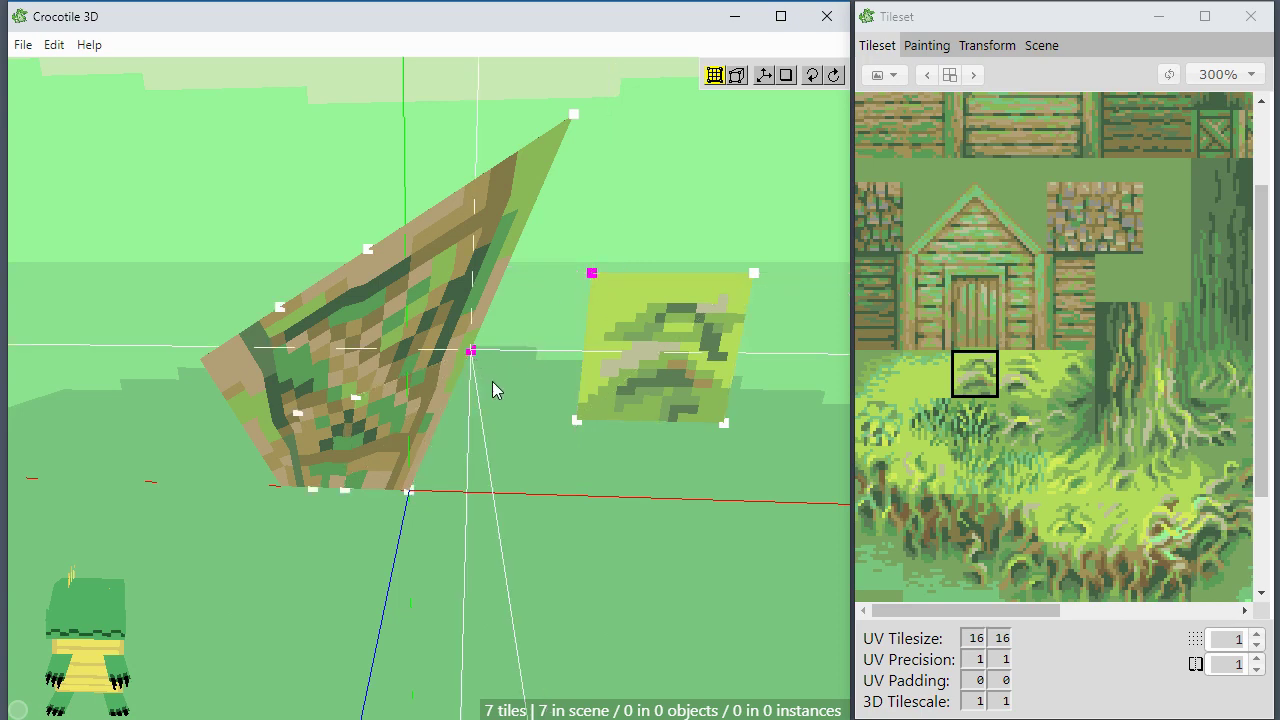
left_click(495, 383)
key("space")
Select an interior vertex of the wooden shape, switch to its lower outer edge vertex, and deselect it.
right_click_drag(460, 400, 488, 416)
right_click_drag(511, 346, 540, 444)
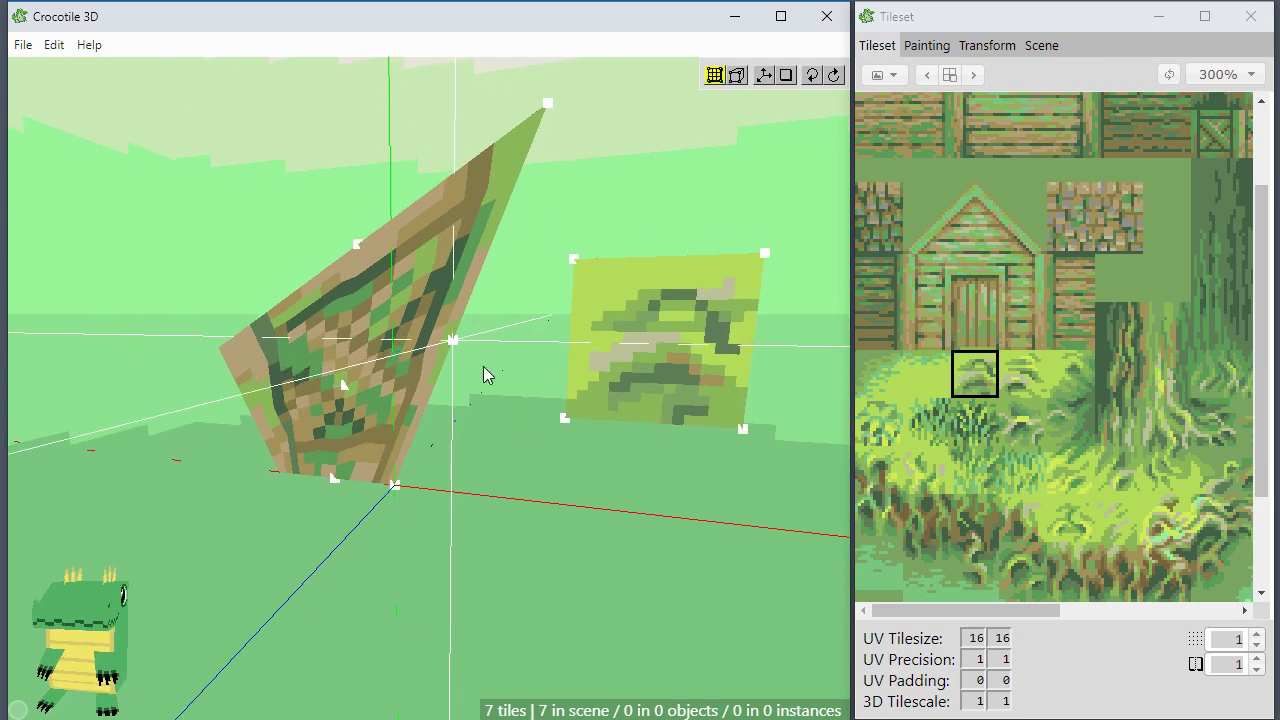
left_click(344, 386)
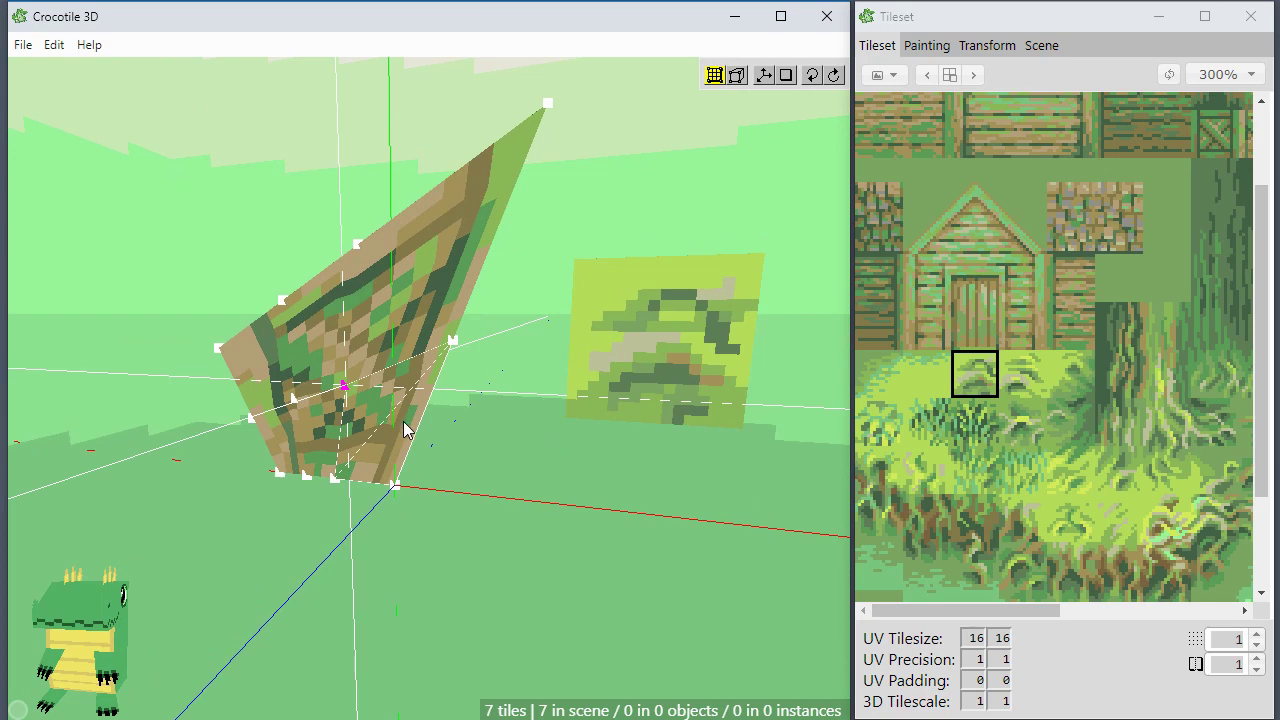
key("ctrl+a")
left_click(251, 418)
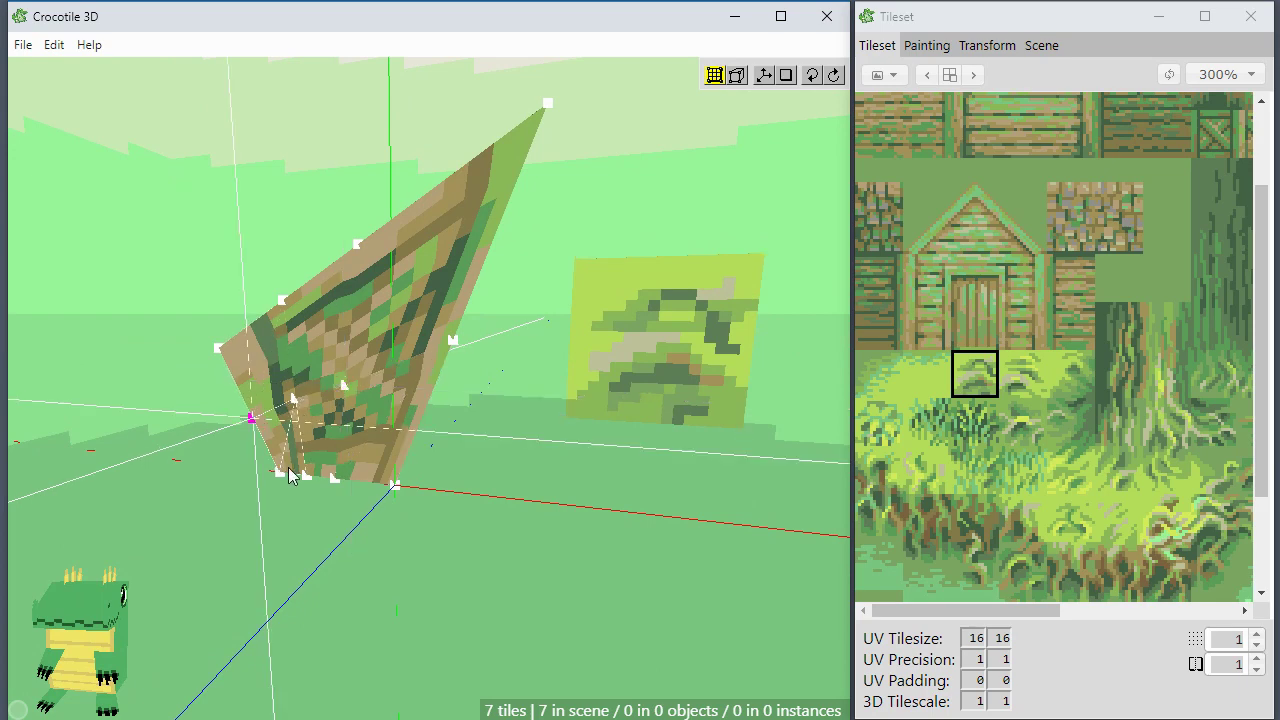
left_click(578, 312)
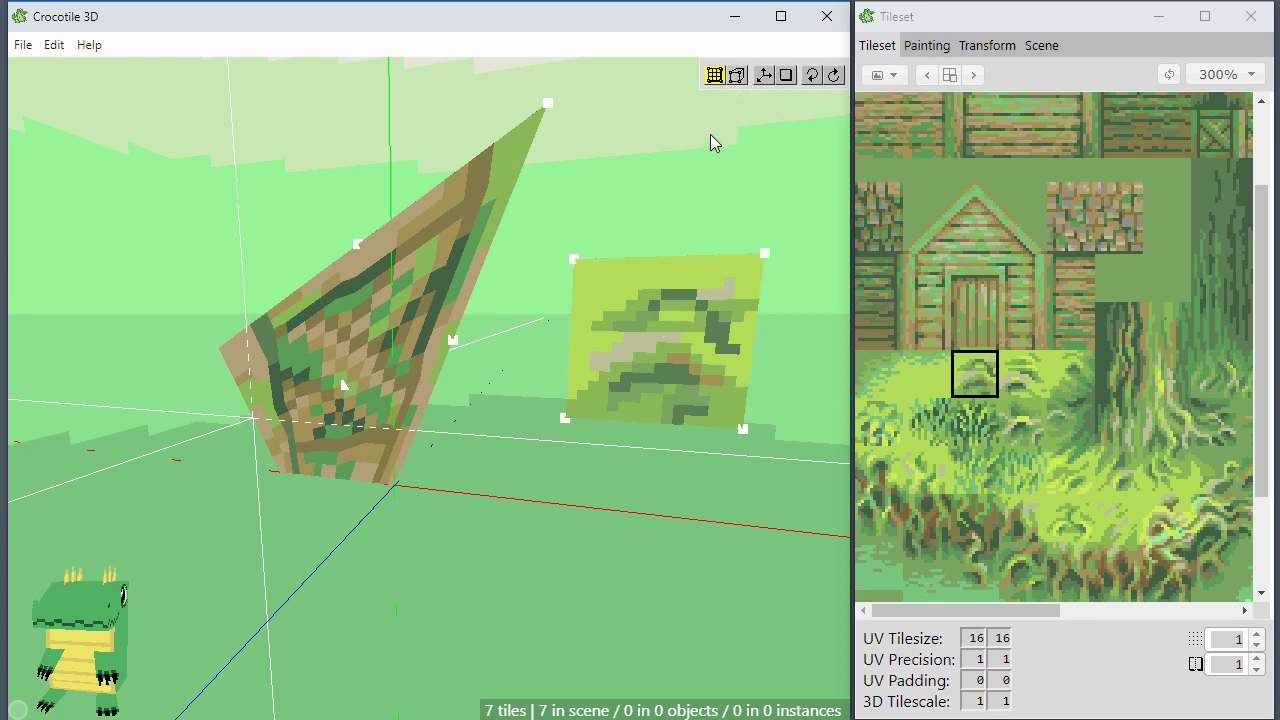
left_click(300, 395)
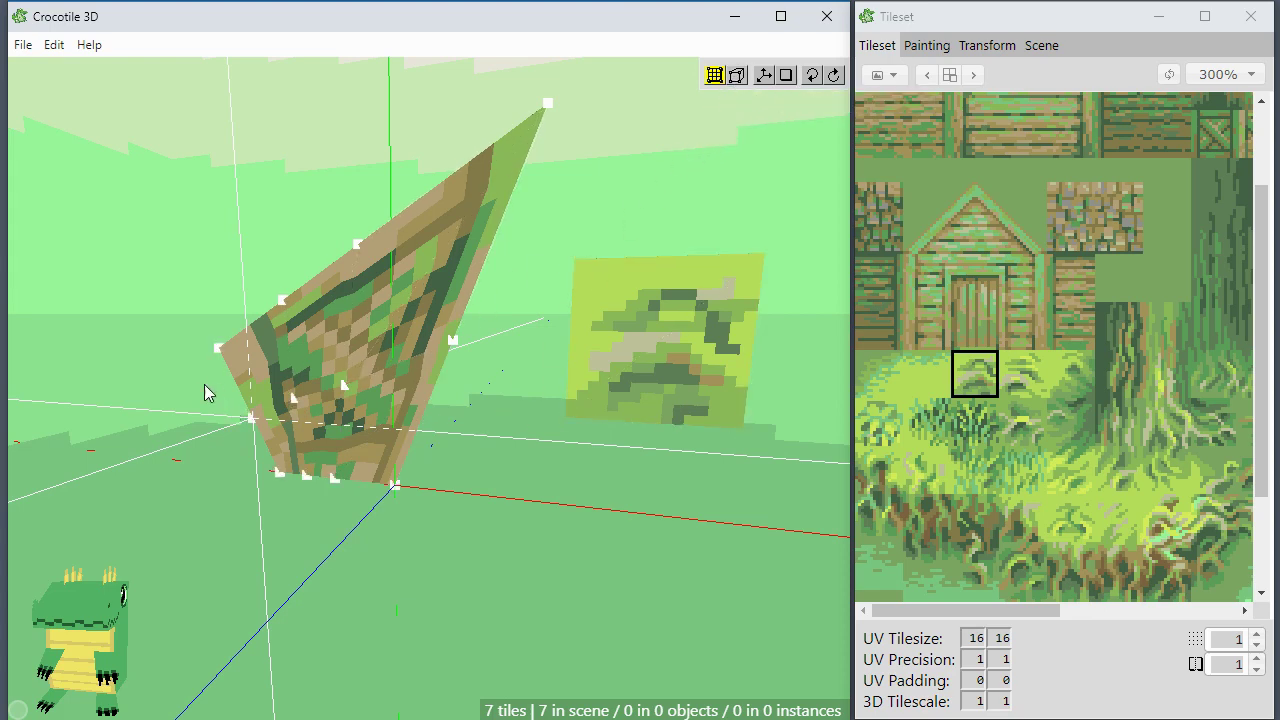
Select the wooden shape's side vertex facing the grass tile from a lower view, then clear the selection.
left_click_drag(540, 366, 505, 340)
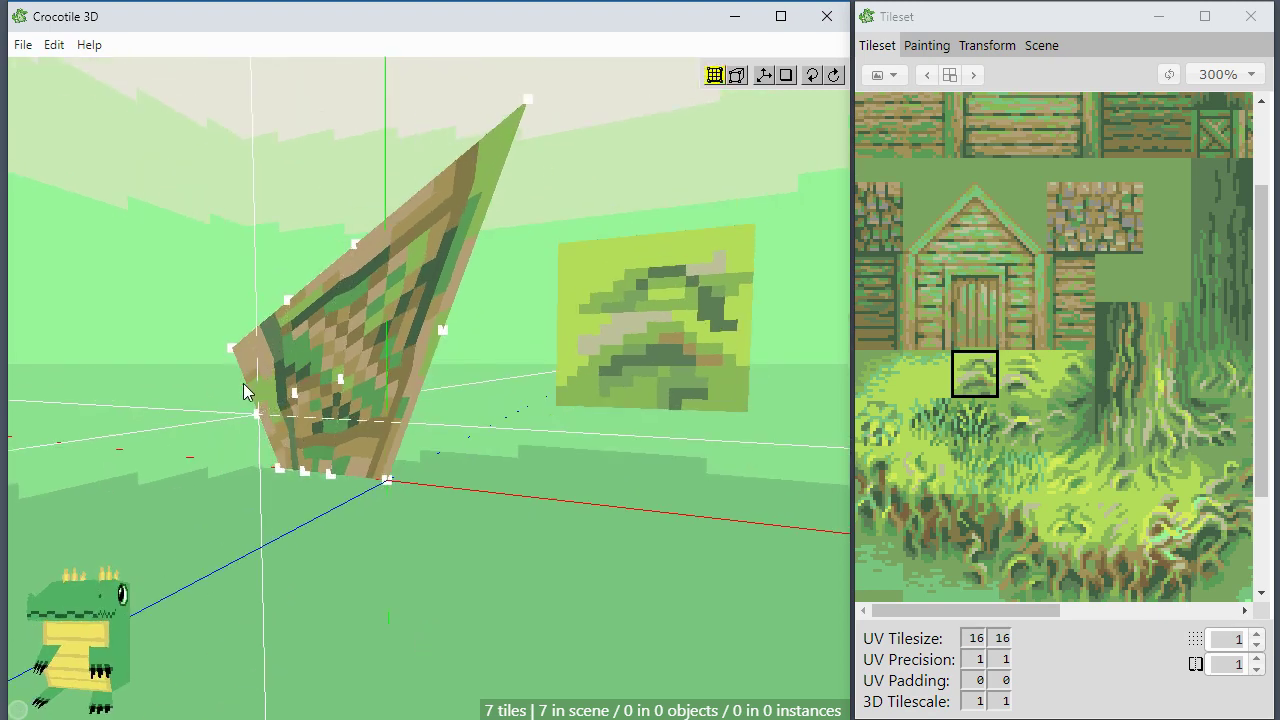
left_click(551, 400)
left_click(443, 331)
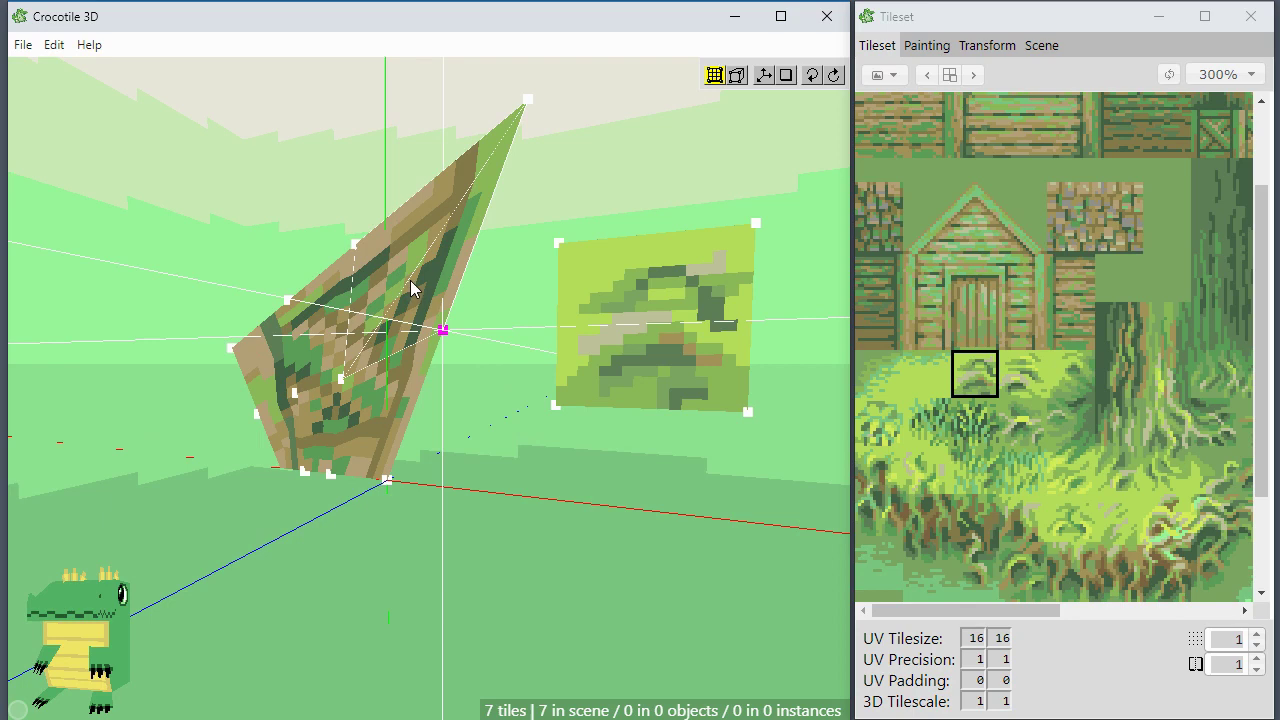
key("space")
left_click_drag(513, 398, 483, 411)
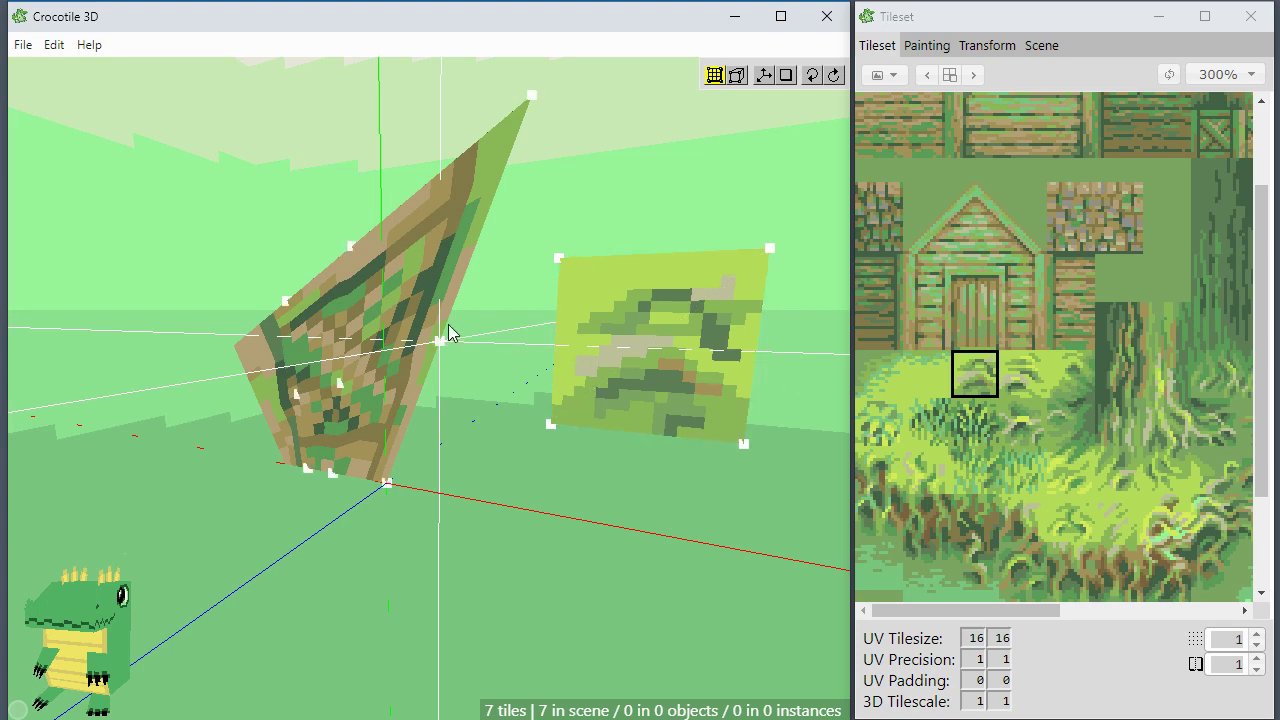
Start exiting the program and cancel at the unsaved-changes confirmation.
left_click(22, 45)
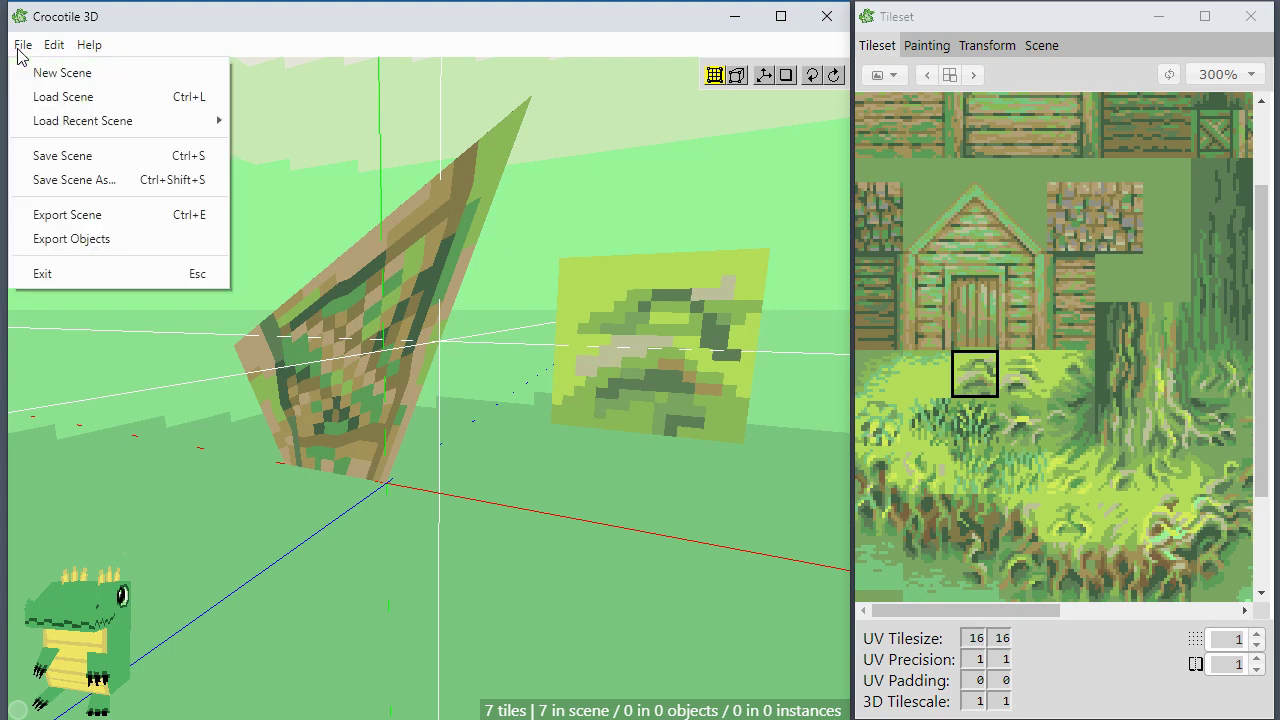
left_click(57, 271)
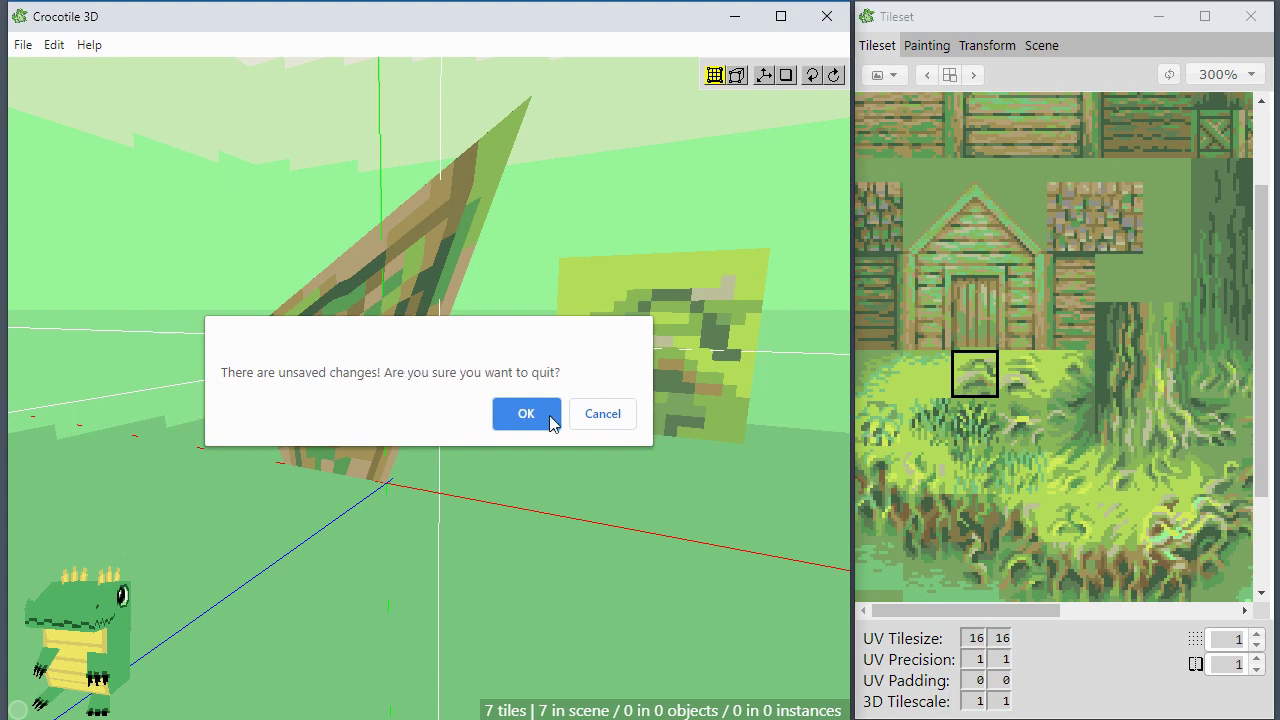
left_click(604, 420)
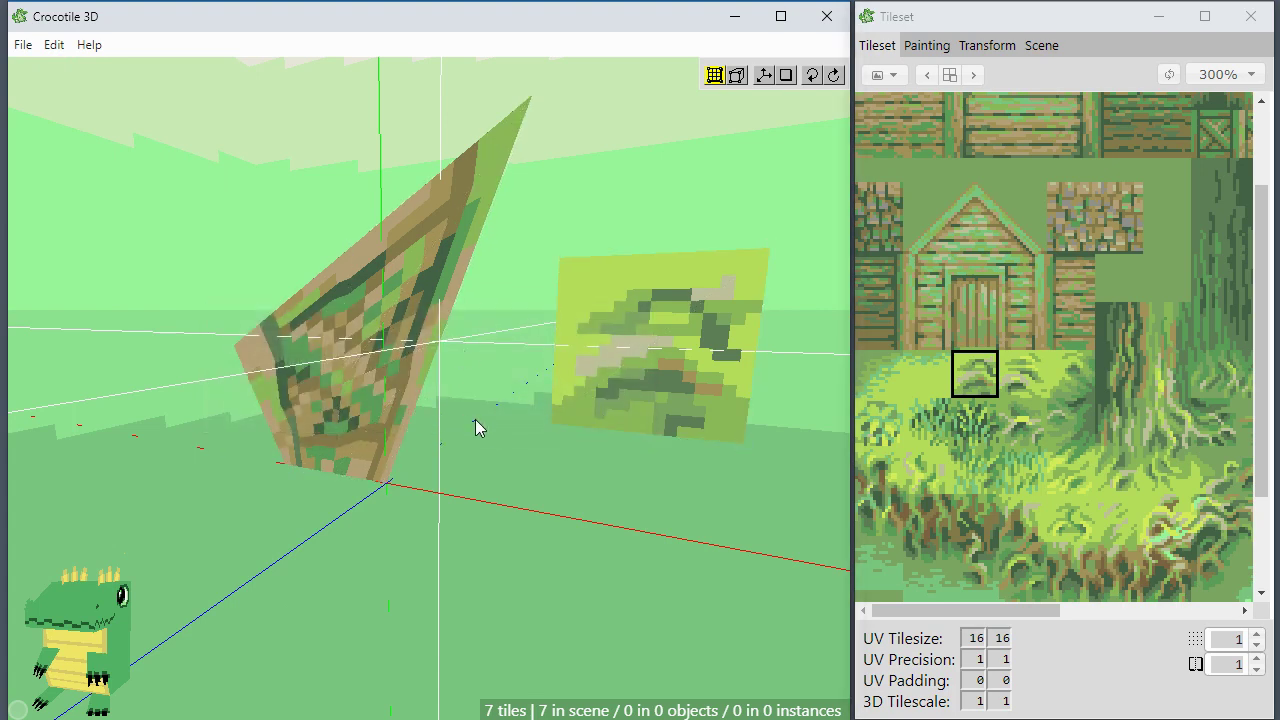
left_click(374, 366)
left_click(22, 45)
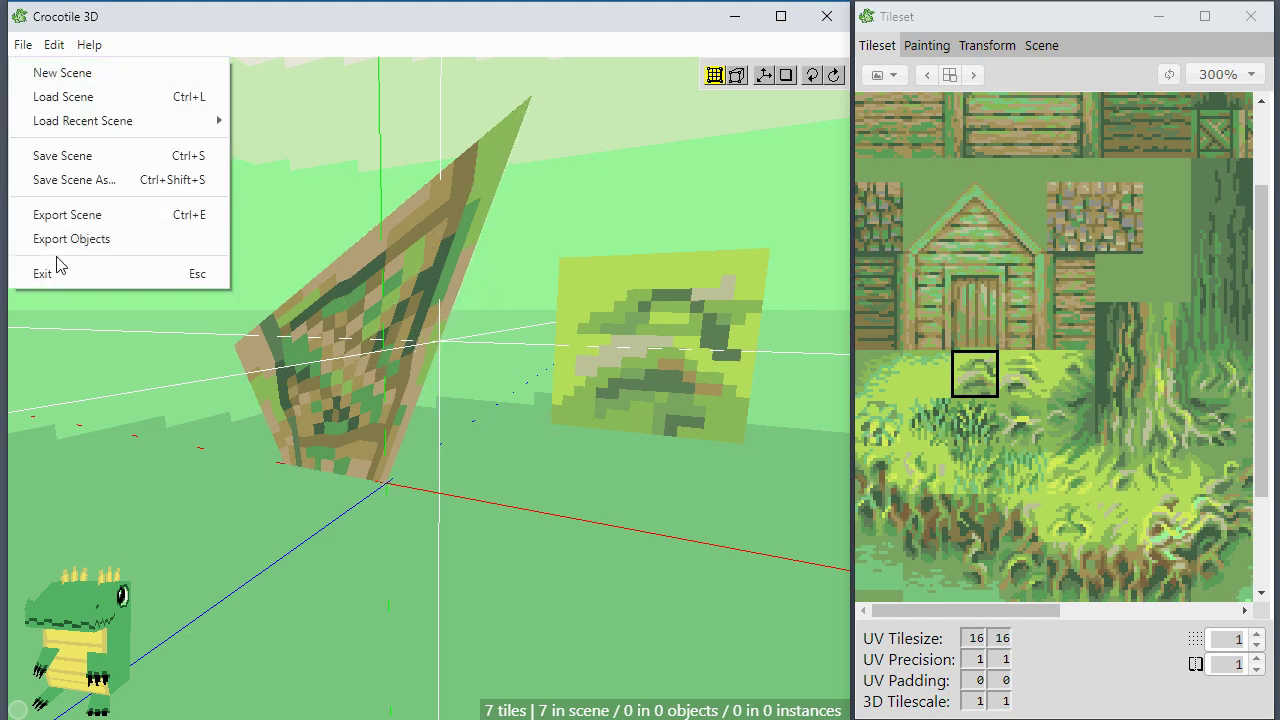
left_click(485, 367)
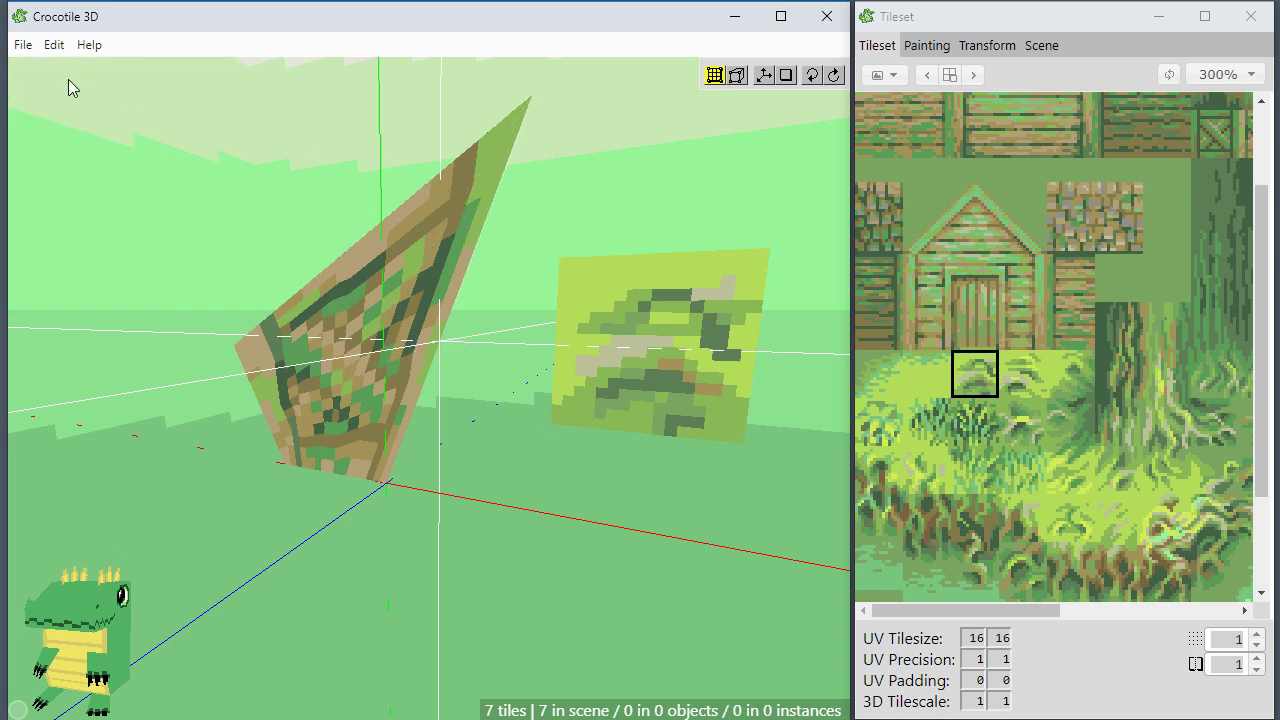
Start loading another scene and cancel at the unsaved-changes confirmation.
left_click(22, 45)
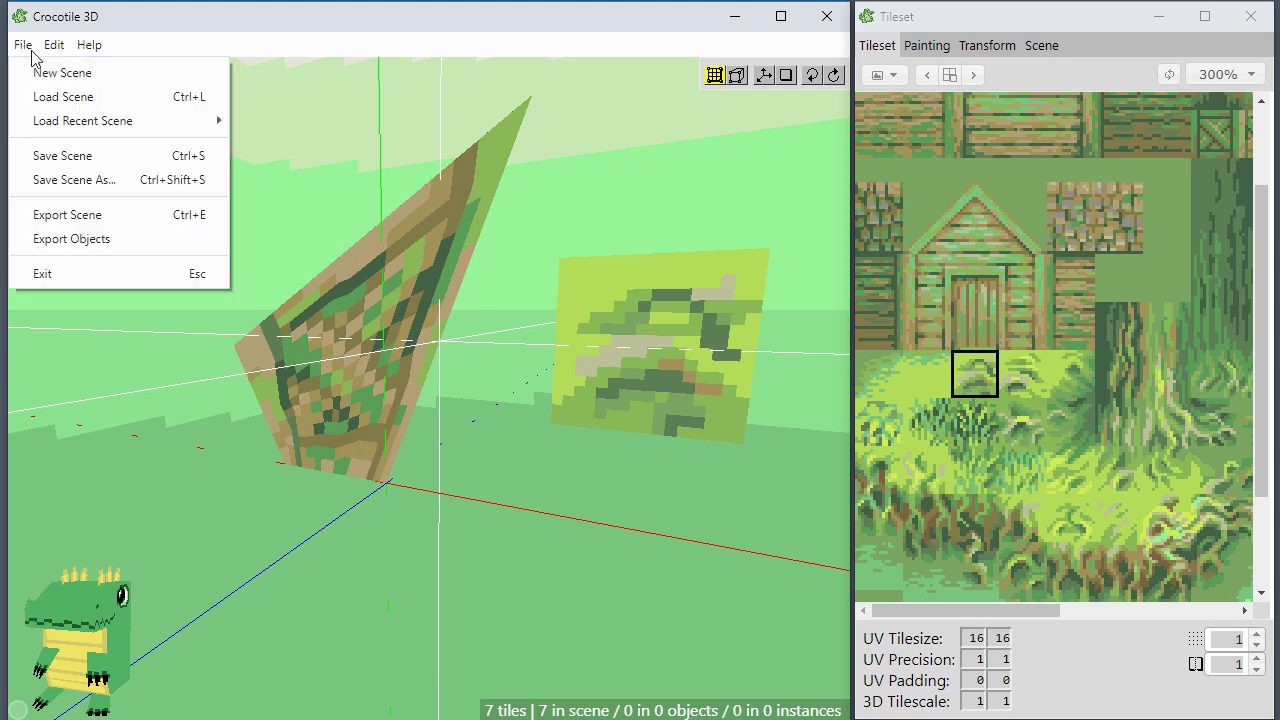
left_click(70, 104)
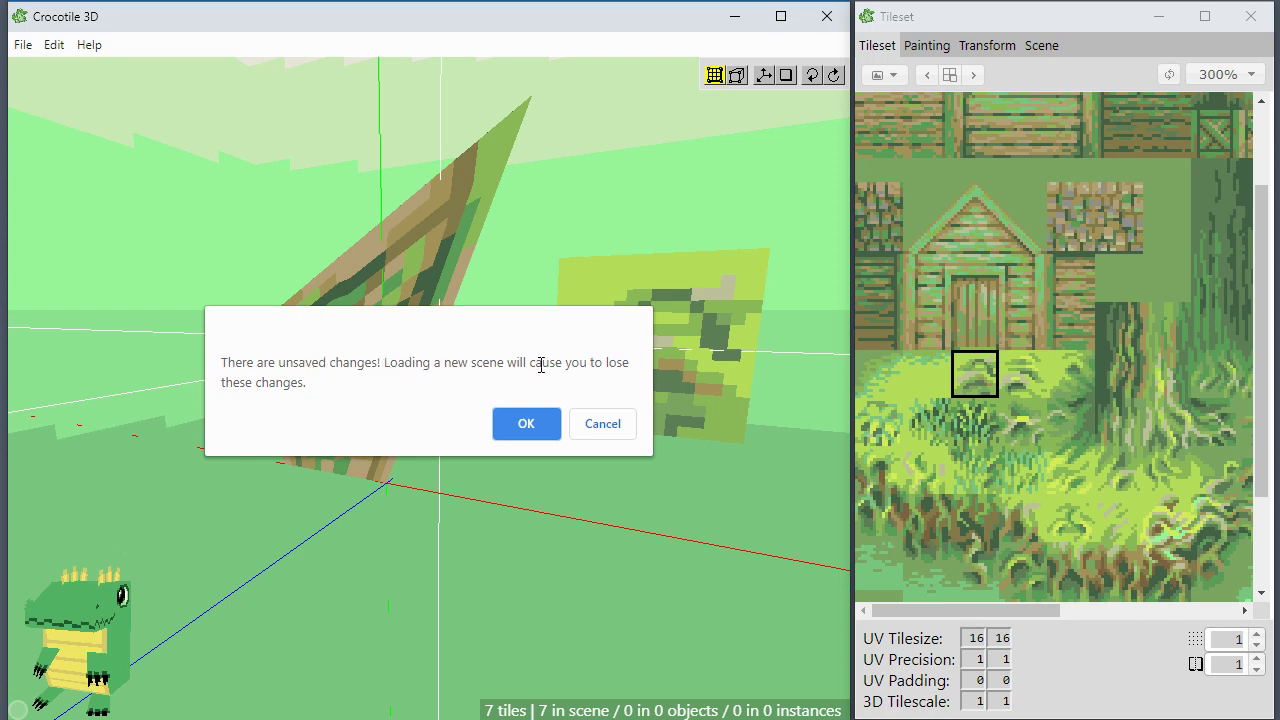
left_click(618, 428)
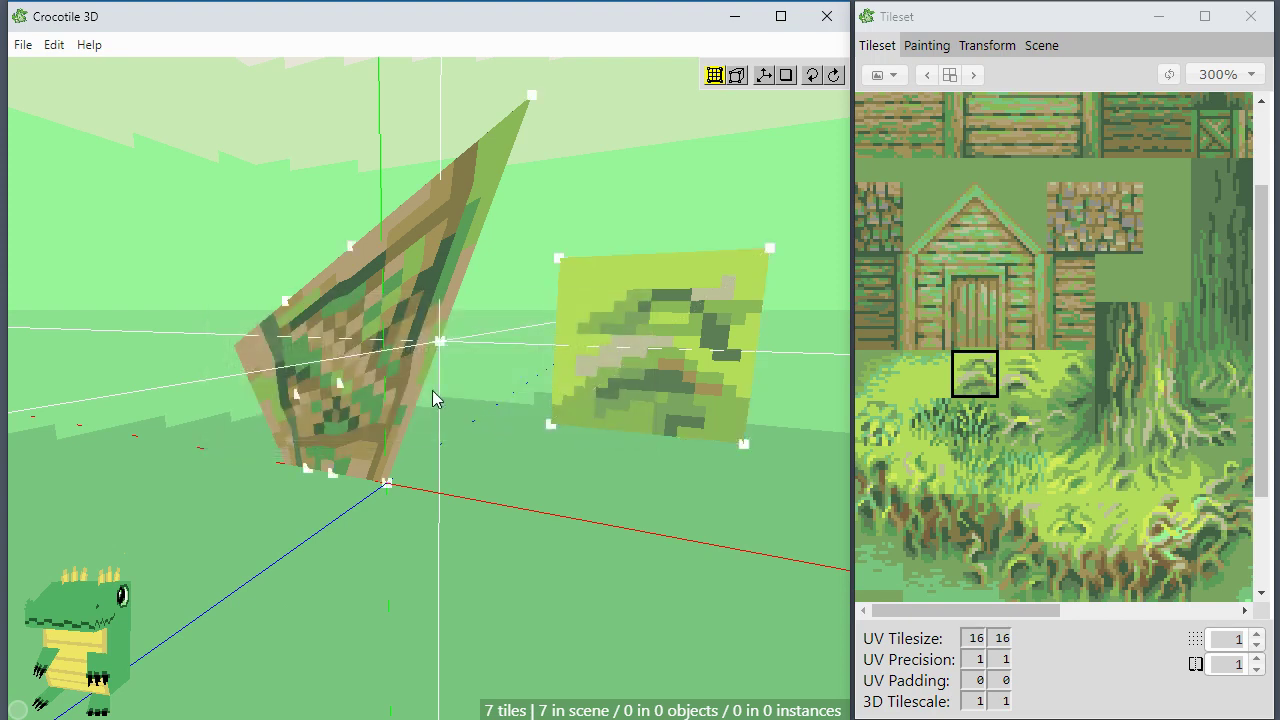
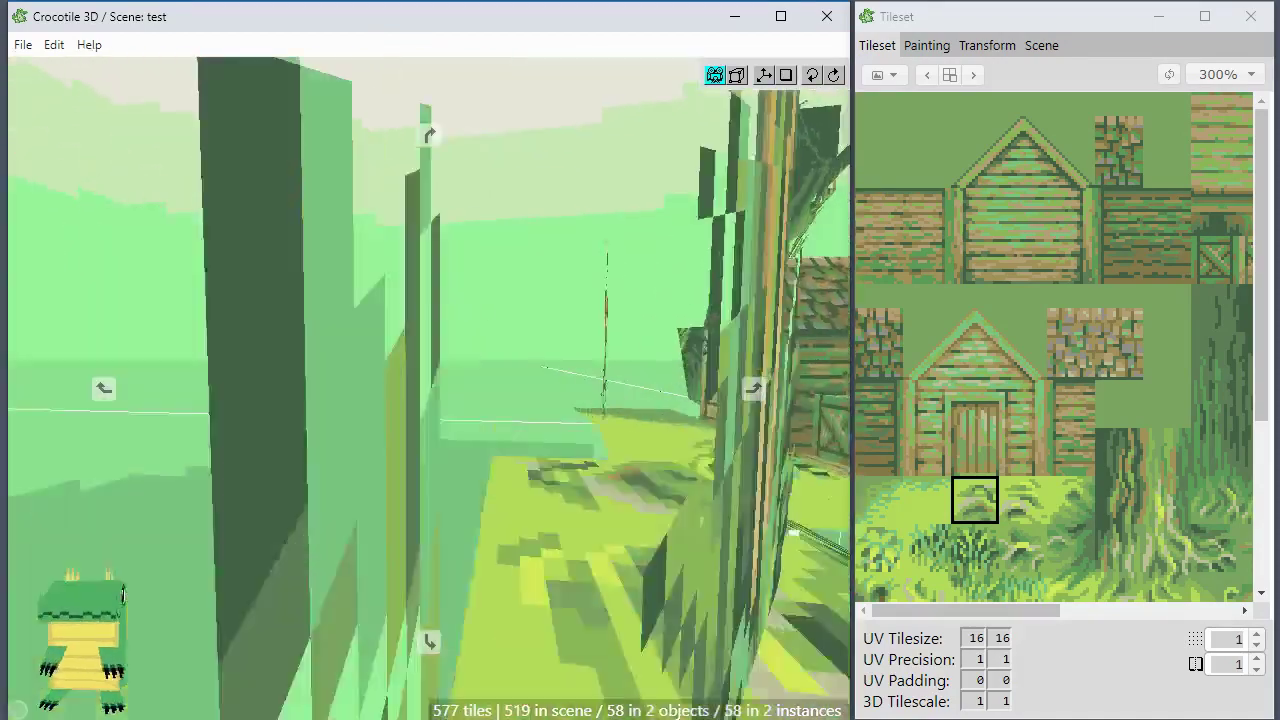
Fly through the test scene and examine the cabin, trees, plants and wooden deck from close up and farther away.
key("w")
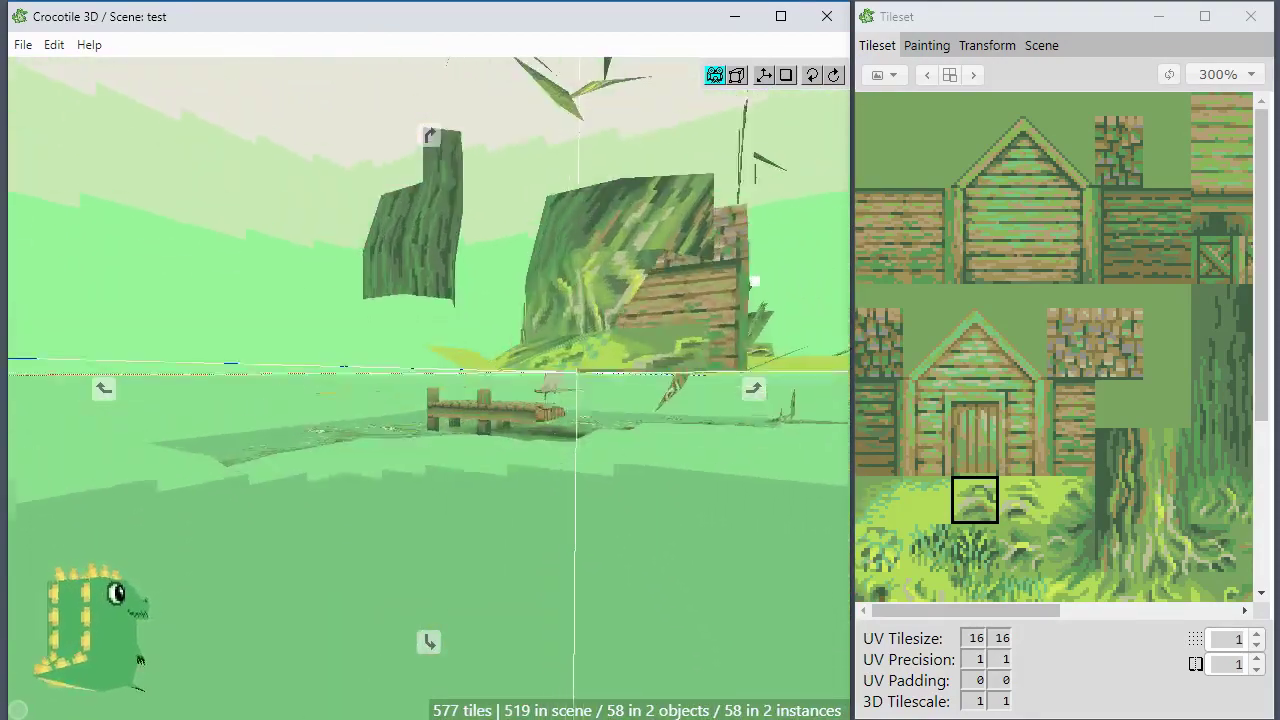
key("w")
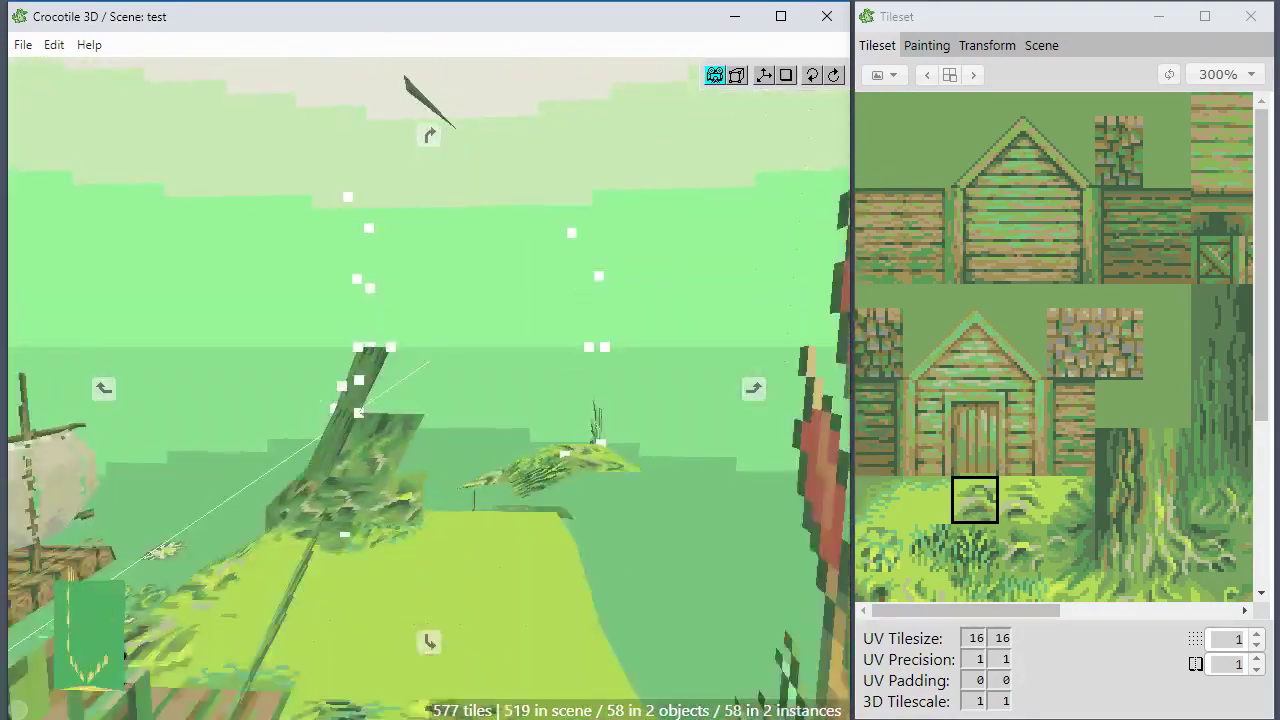
key("w")
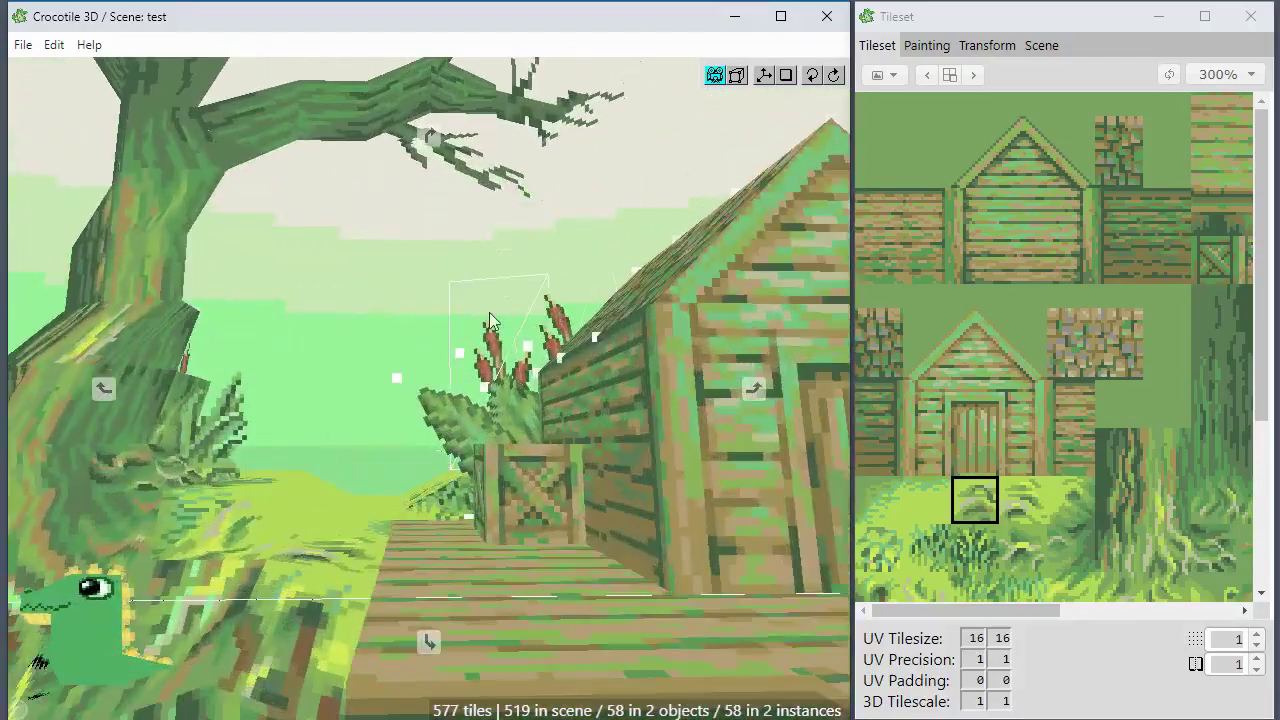
key("s")
key("s")
right_click_drag(435, 301, 30, 404)
key("s")
key("w")
key("w")
key("w")
key("d")
key("w")
key("s")
key("s")
key("w")
key("w")
key("w")
right_click_drag(434, 452, 500, 455)
key("Tab")
scroll(500, 455, "down", 10)
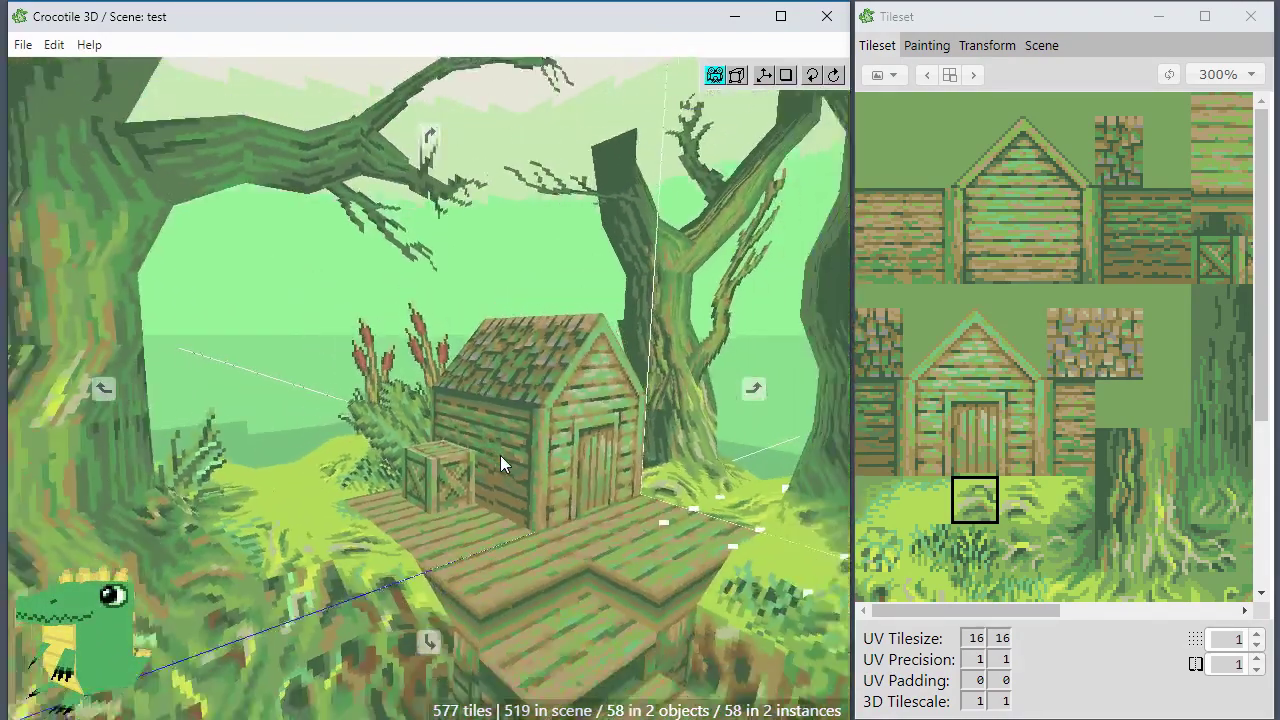
scroll(500, 455, "down", 4)
scroll(500, 455, "up", 10)
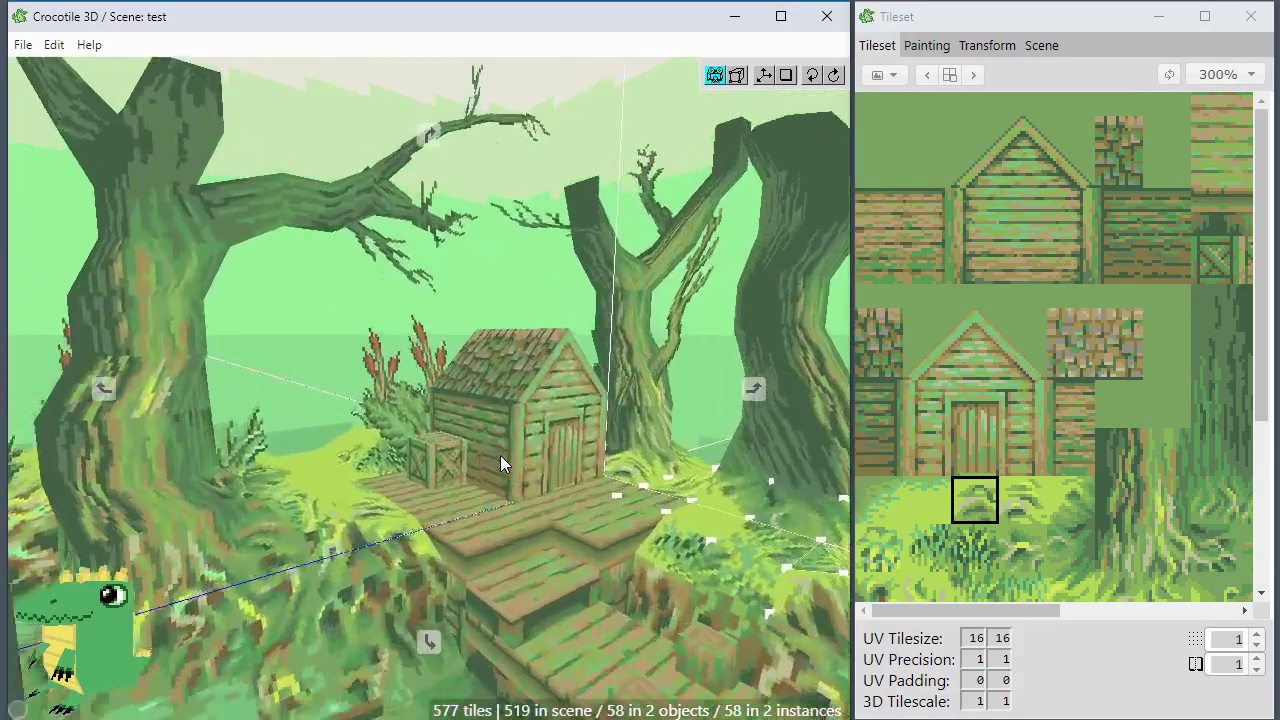
mouse_move(500, 455)
right_mouse_down()
mouse_move(479, 465)
mouse_move(513, 456)
right_mouse_up()
scroll(478, 460, "up", 3)
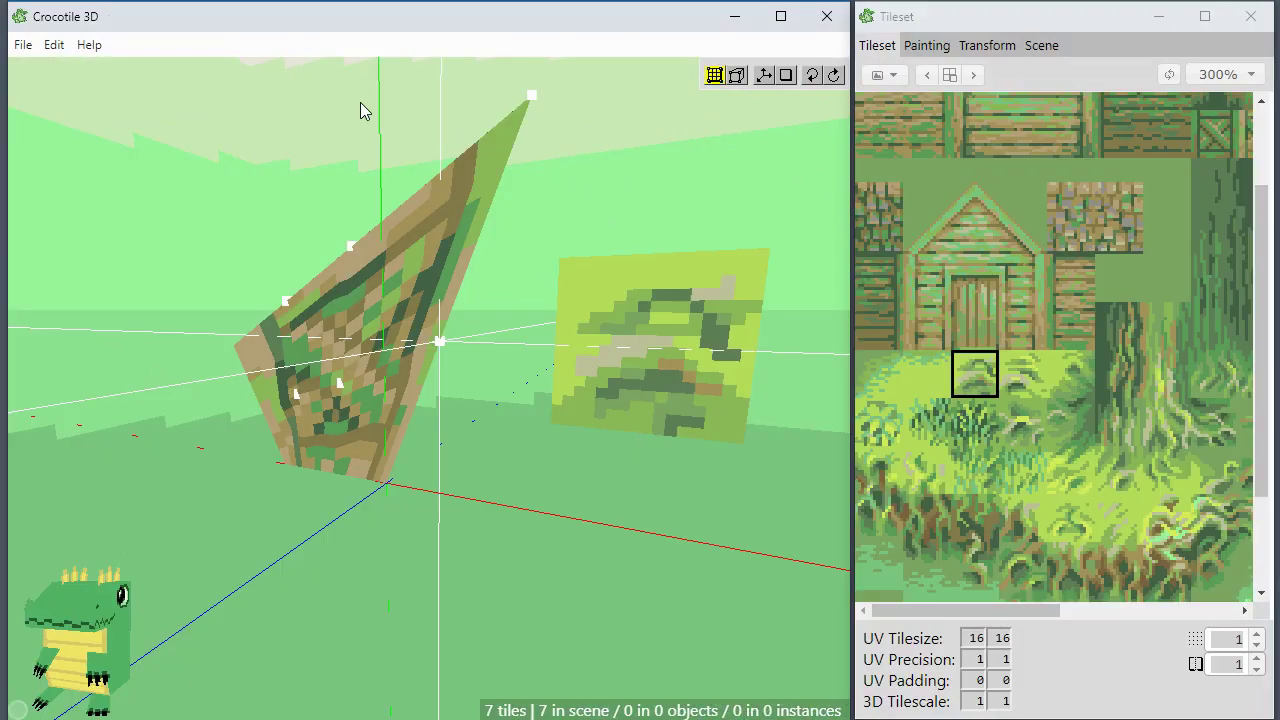
Load the recent scene "test" and discard the unsaved changes.
left_click(204, 102)
left_click(23, 45)
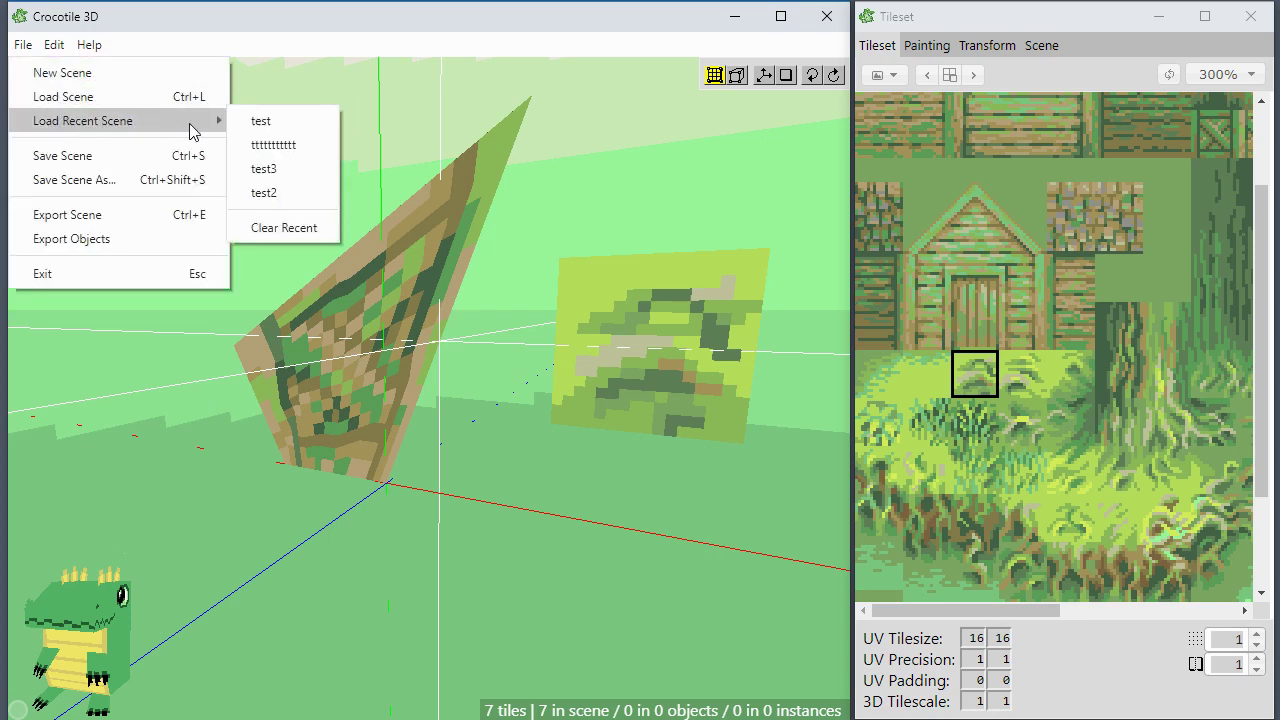
left_click(277, 121)
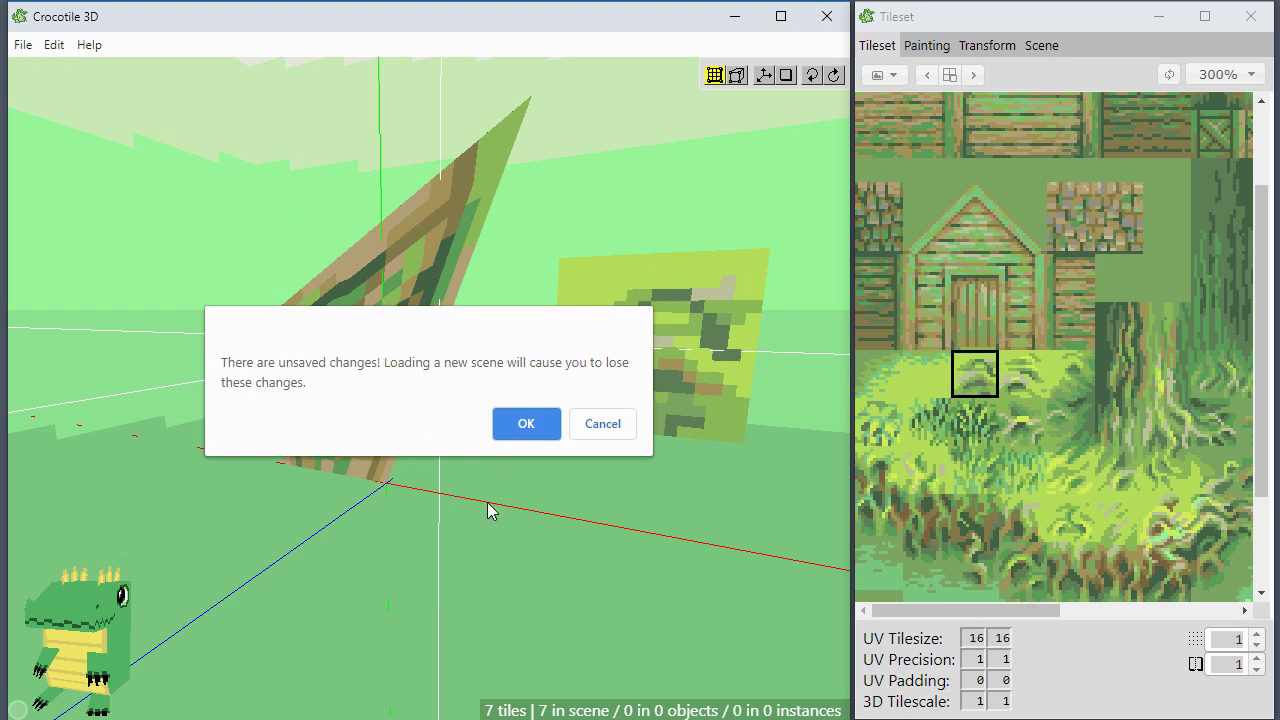
left_click(534, 424)
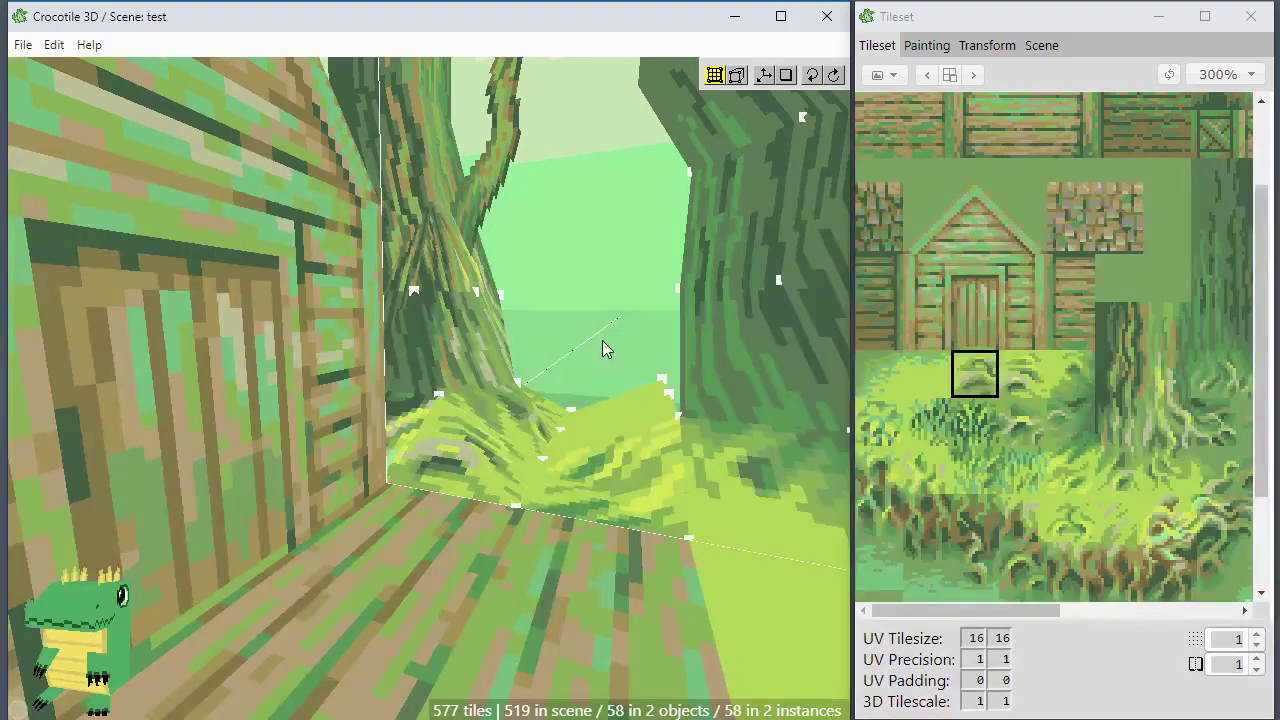
Load the recent scene "test3".
scroll(580, 326, "down", 6)
middle_click_drag(580, 326, 460, 312)
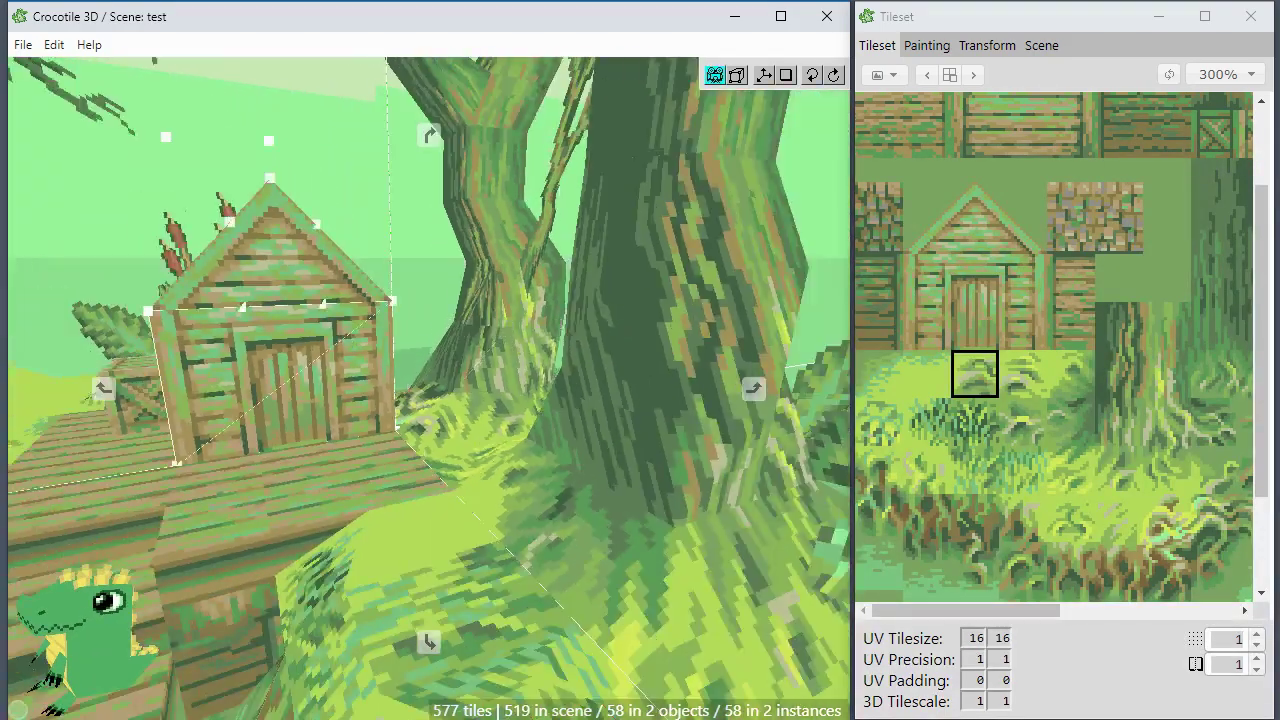
middle_click_drag(310, 320, 33, 155)
scroll(347, 338, "down", 5)
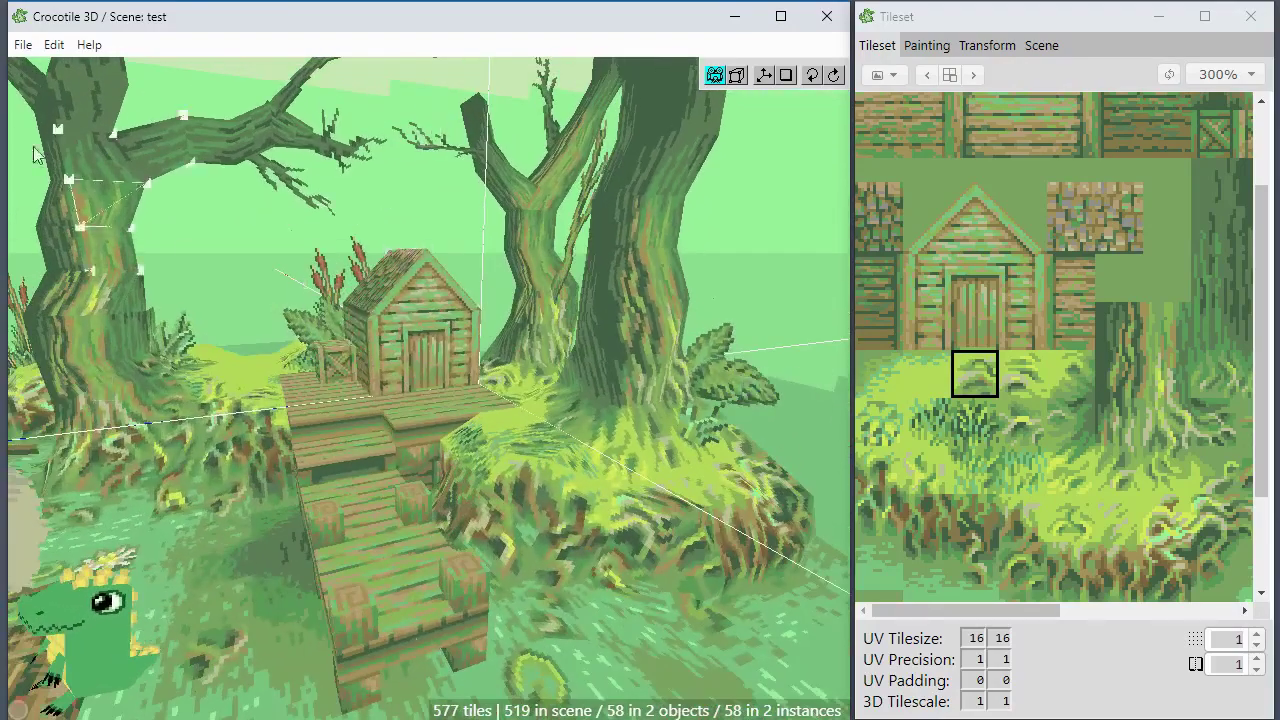
left_click(22, 45)
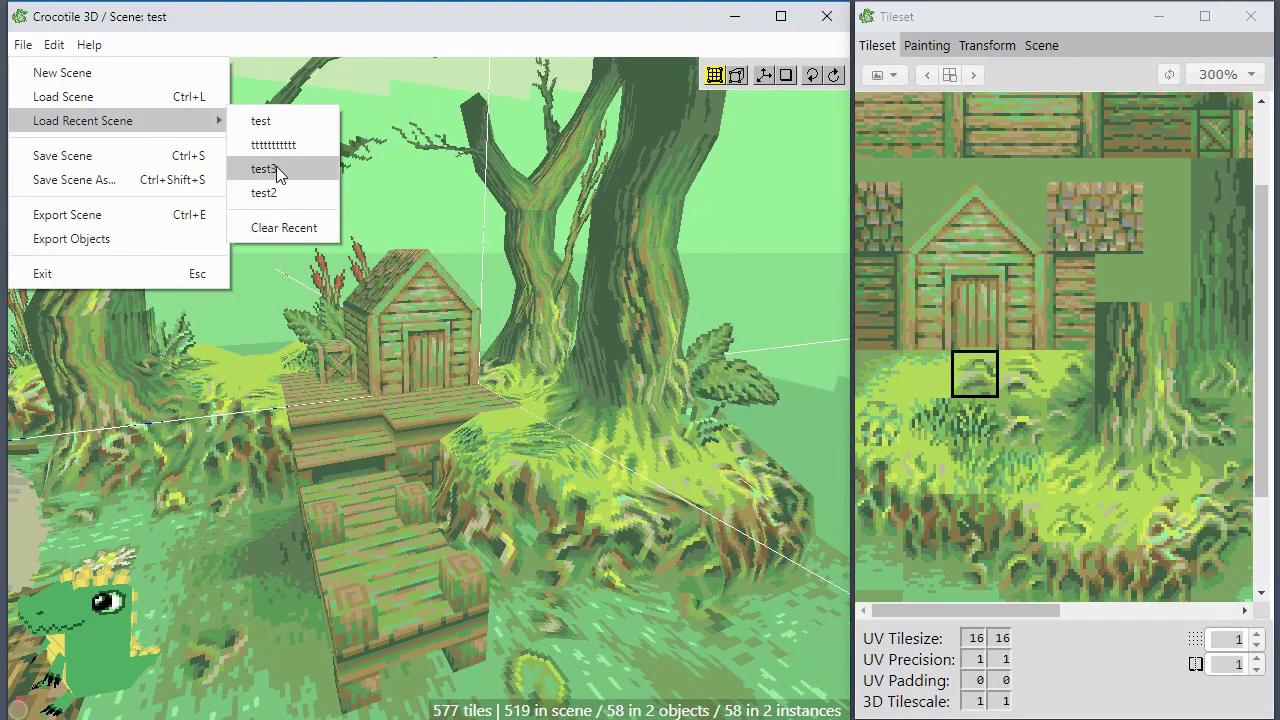
left_click(264, 168)
right_click_drag(316, 351, 316, 351)
Switch back to the recent scene "test" and view its cabin, dock and raft.
left_click(21, 46)
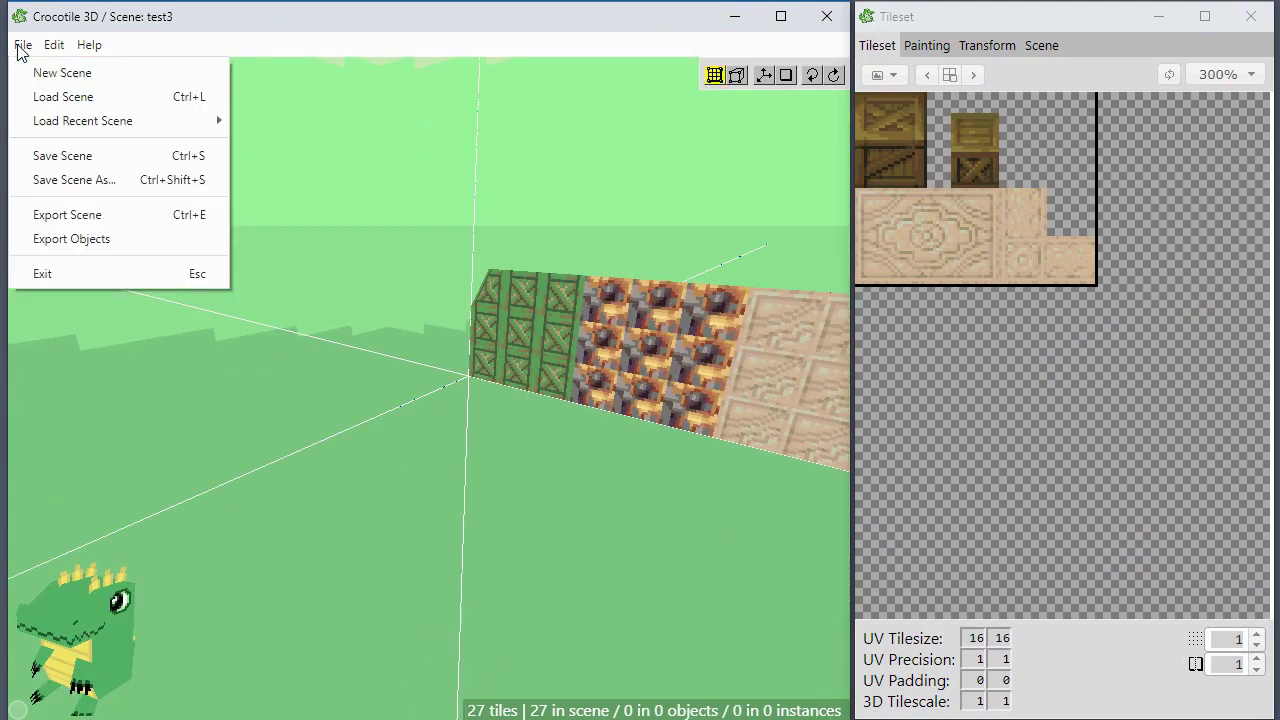
left_click(262, 146)
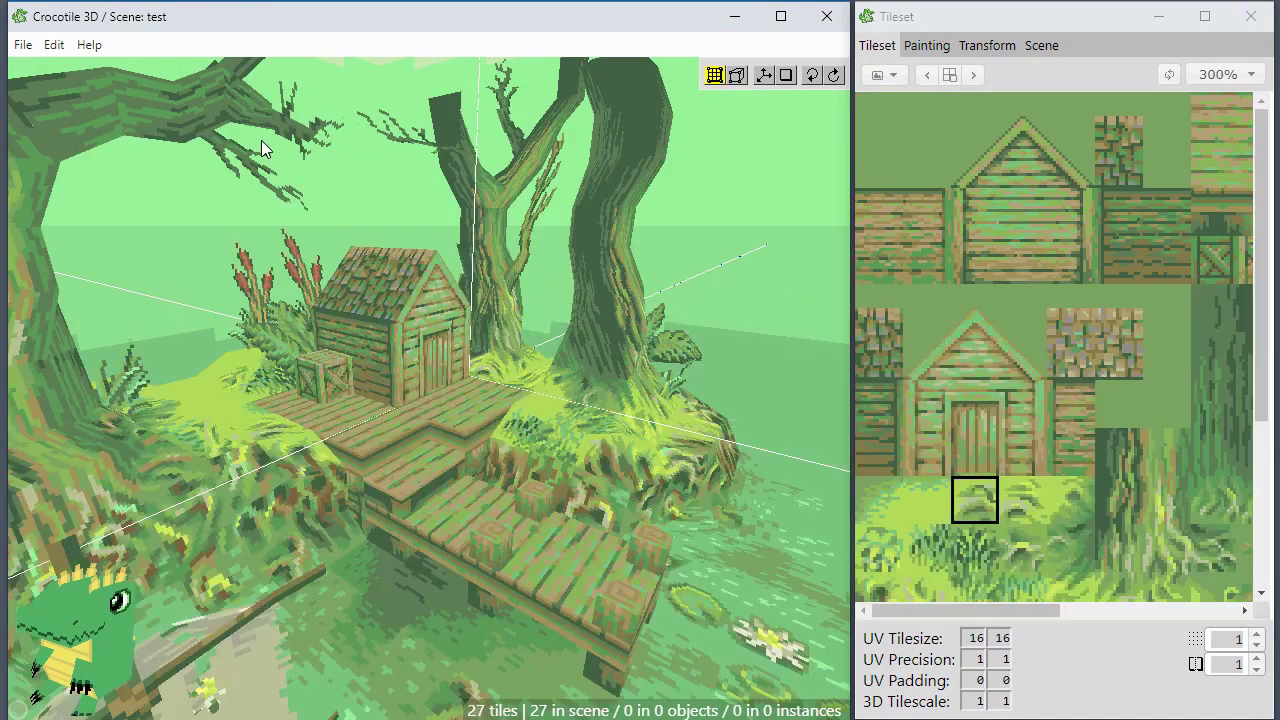
right_click_drag(486, 309, 408, 409)
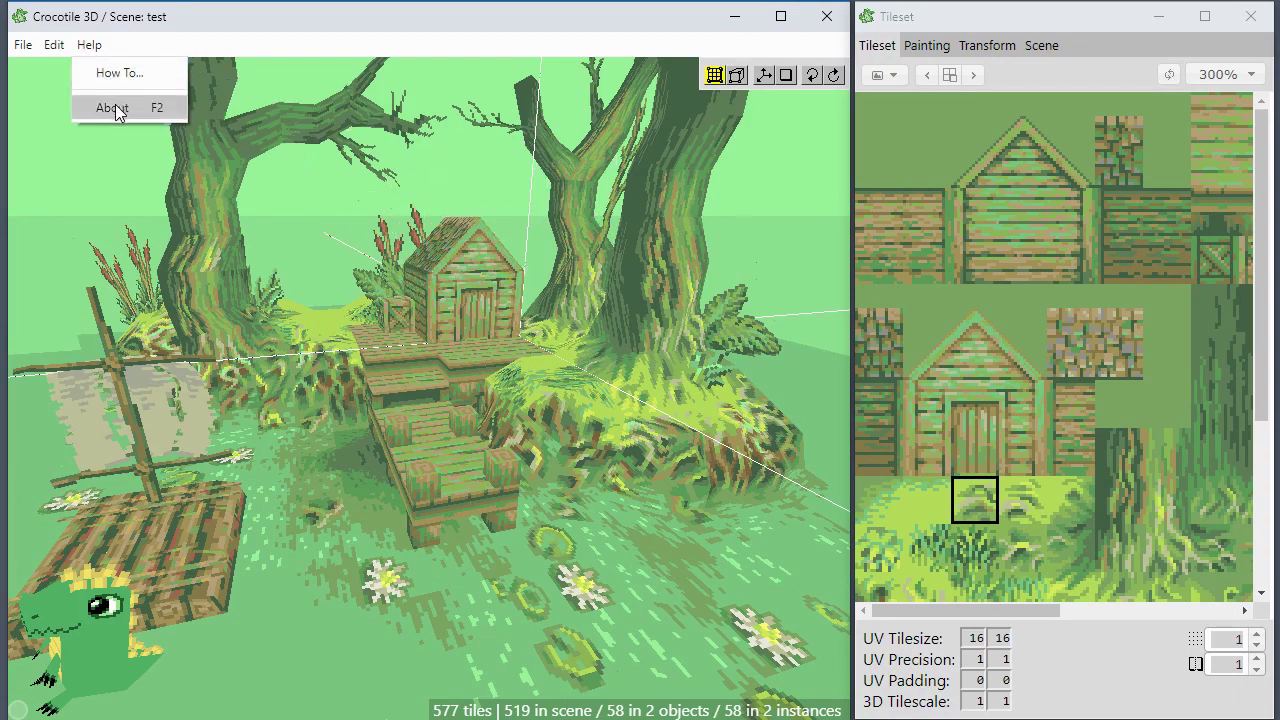
Open the program's About information to check the version.
left_click(115, 104)
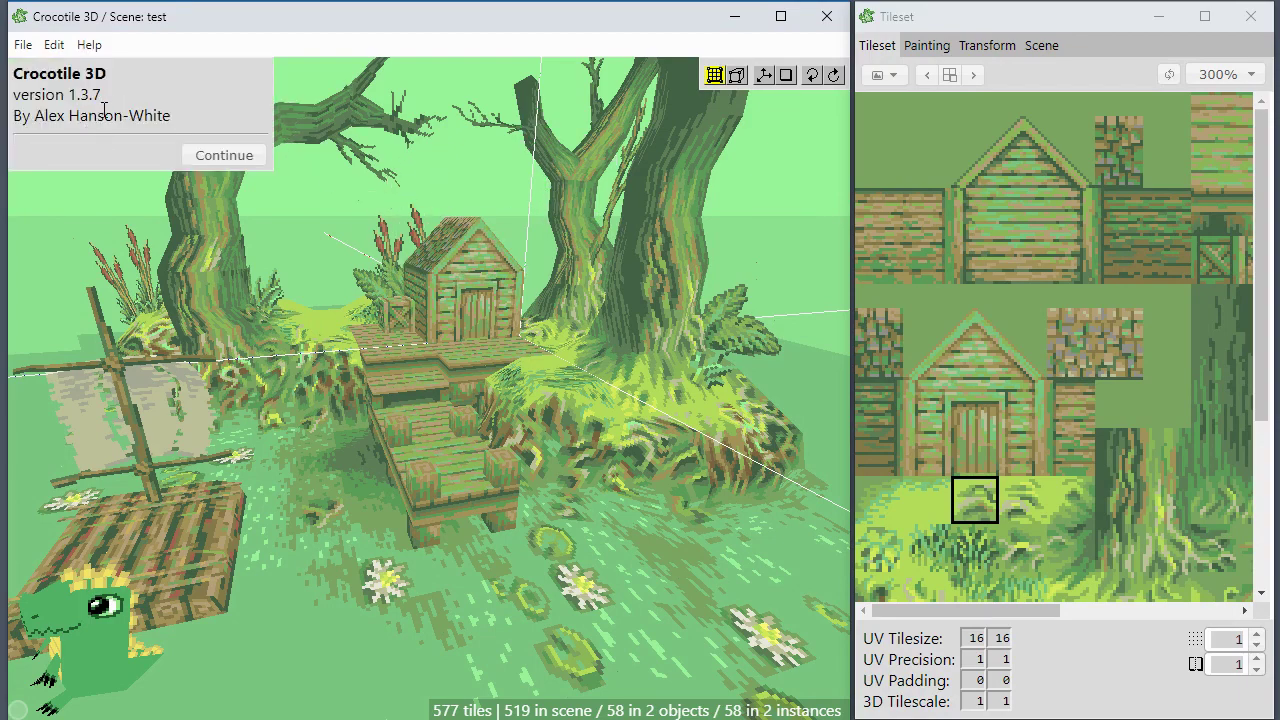